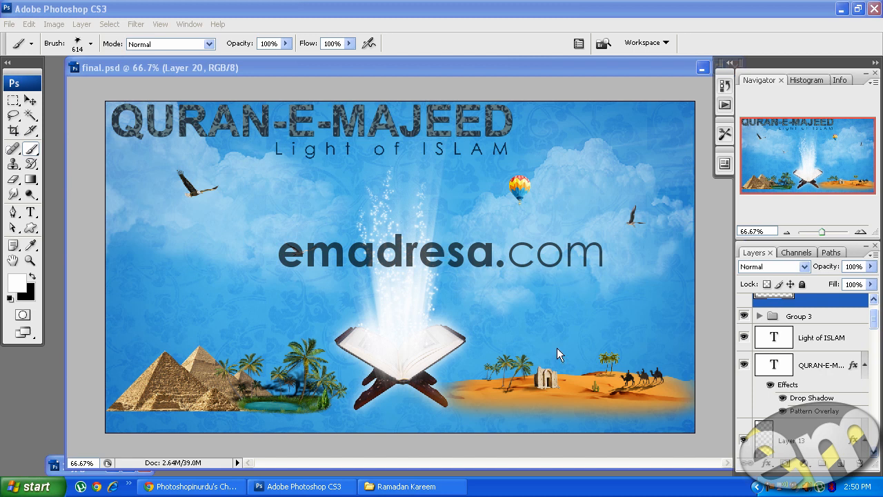
Toggle the visibility of the sparkles above the open book on Layer 13, leaving the layer hidden
click(874, 320)
scroll(855, 316, down, 2)
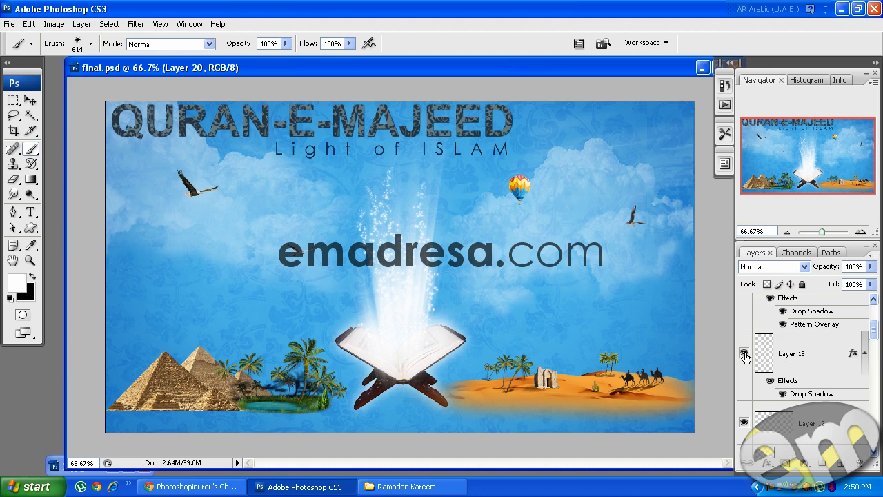
click(744, 354)
click(744, 354)
click(744, 354)
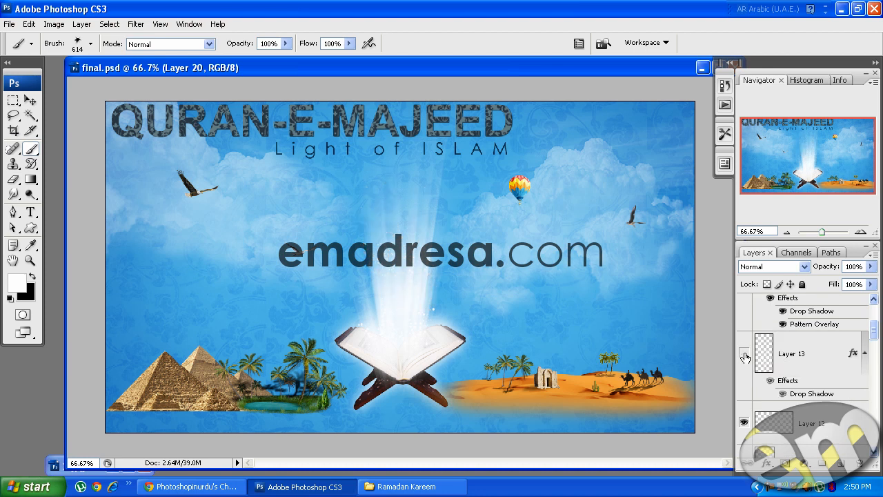
click(744, 354)
click(745, 354)
Hide Layer 12, Layer 10 and Layer 11 to remove the remaining light effects from the open book
scroll(746, 357, down, 2)
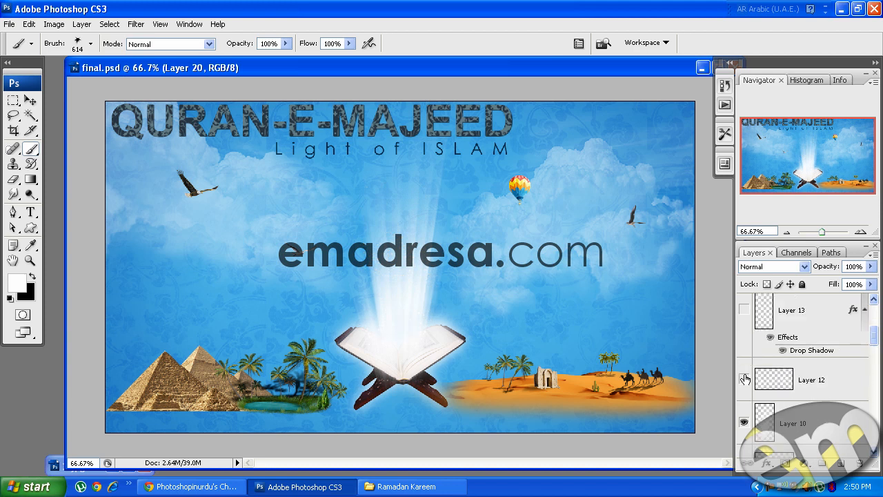
scroll(744, 378, down, 2)
click(745, 380)
click(745, 380)
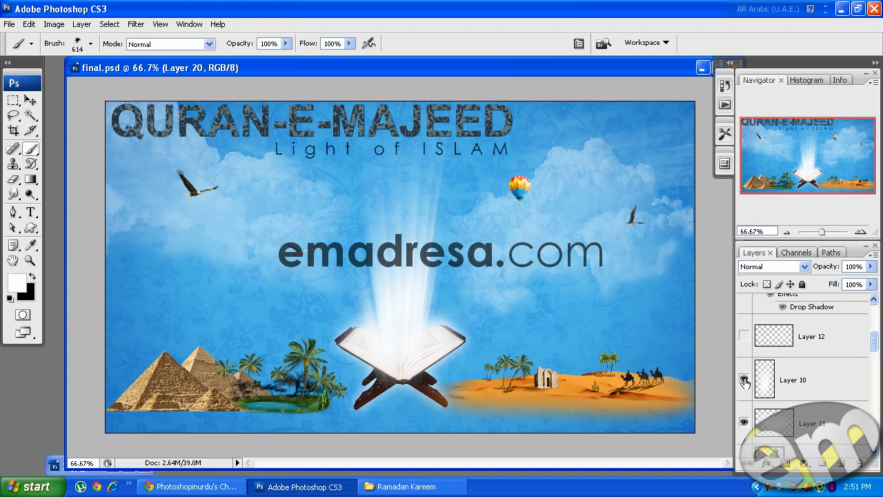
click(744, 382)
click(744, 421)
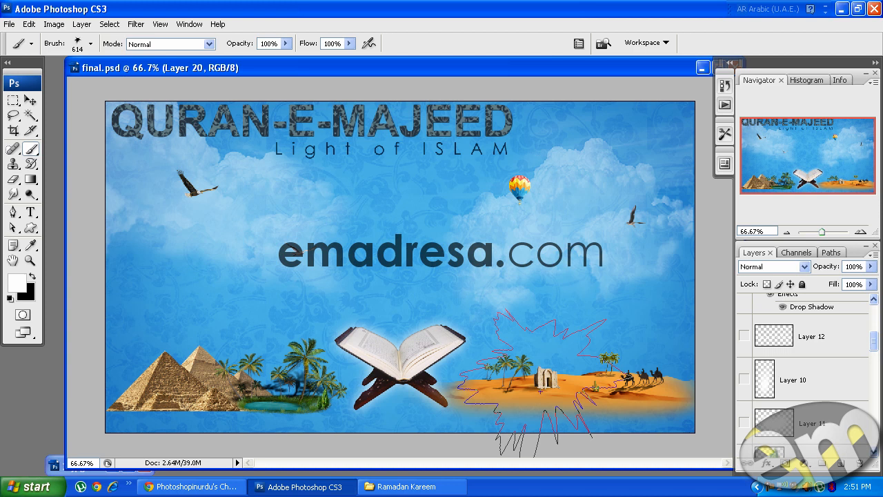
Stamp a vertical light beam over the old house in the desert with the 577 px brush on a new layer above Layer 13
click(91, 44)
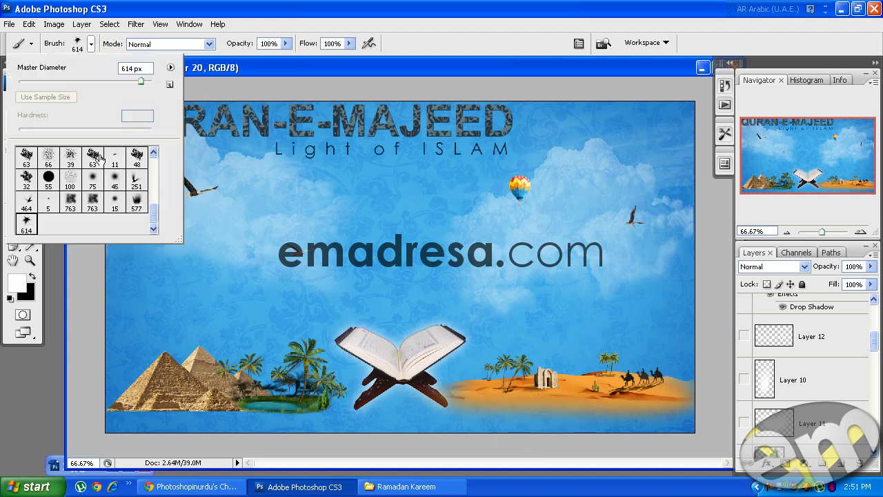
click(137, 201)
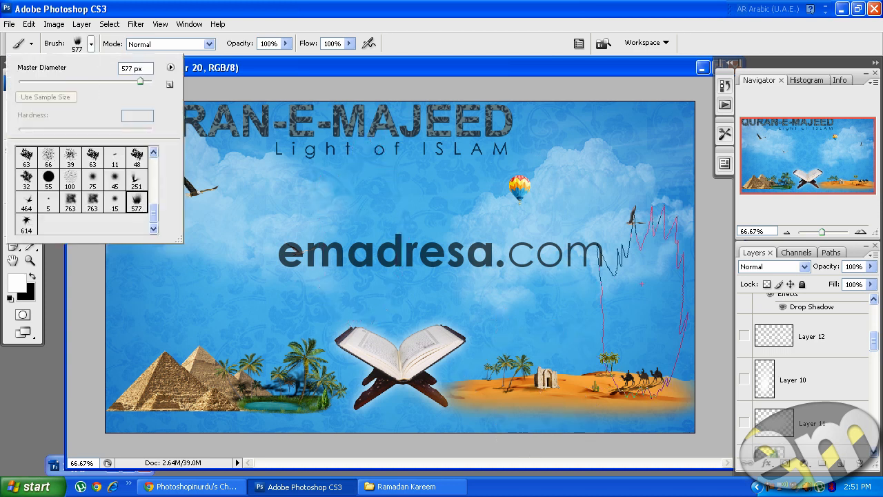
click(831, 338)
scroll(832, 338, up, 1)
scroll(819, 378, up, 1)
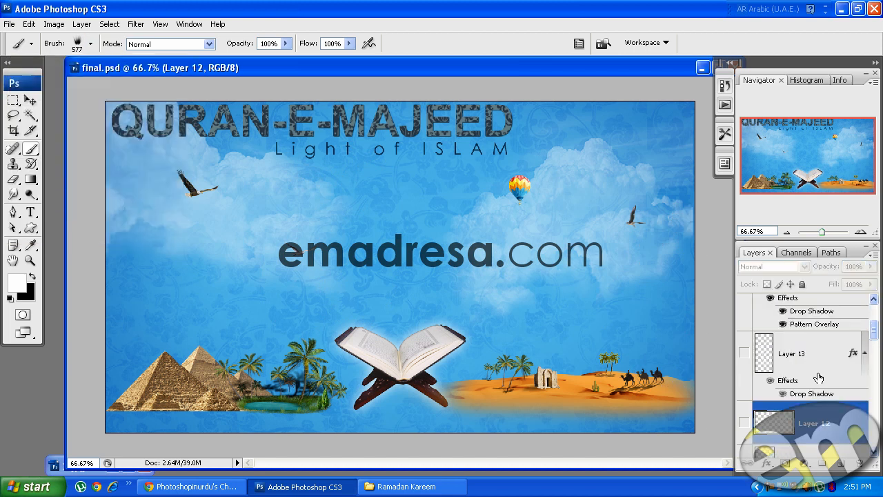
click(814, 351)
click(842, 461)
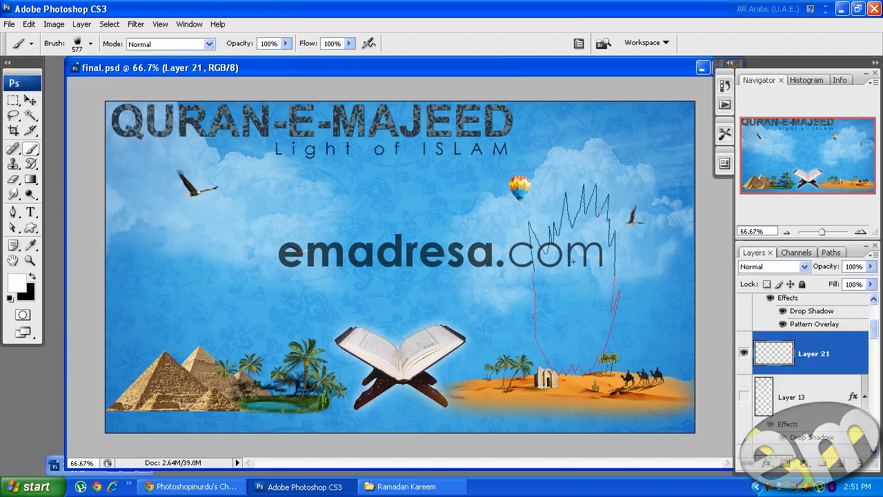
click(589, 263)
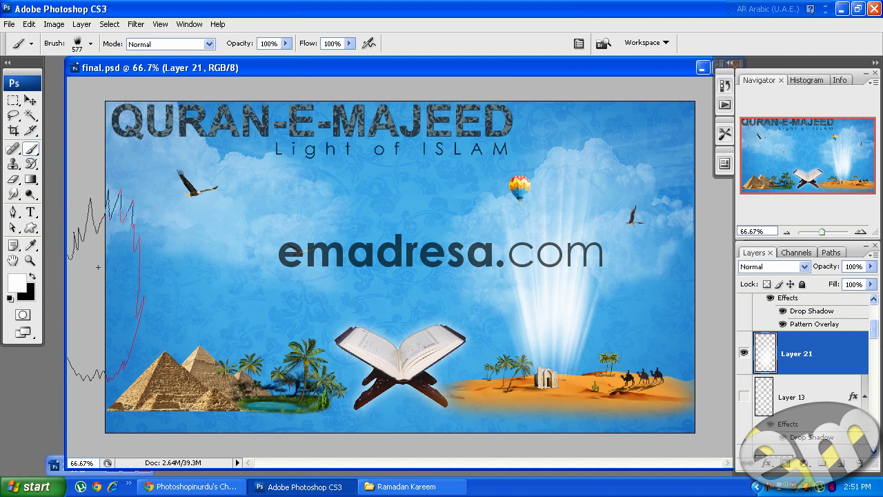
Stamp a white starburst in the sky above the open book with the 614 px brush on Layer 21
click(90, 44)
click(31, 228)
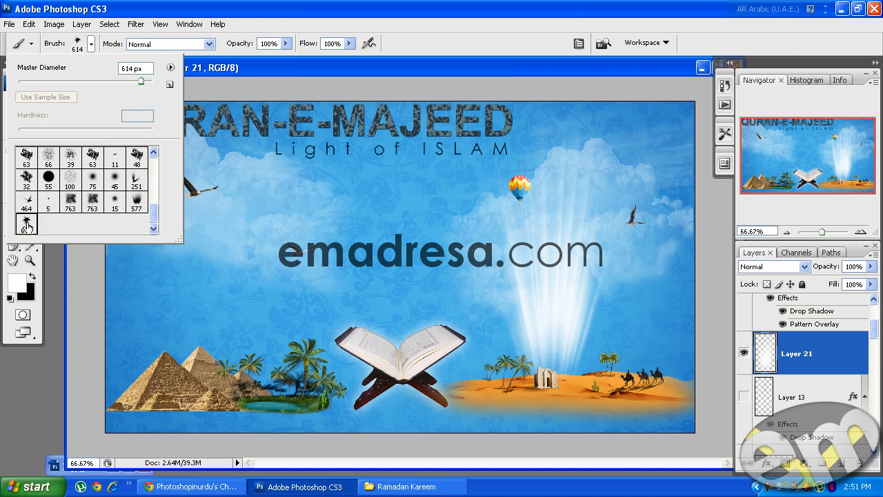
click(275, 68)
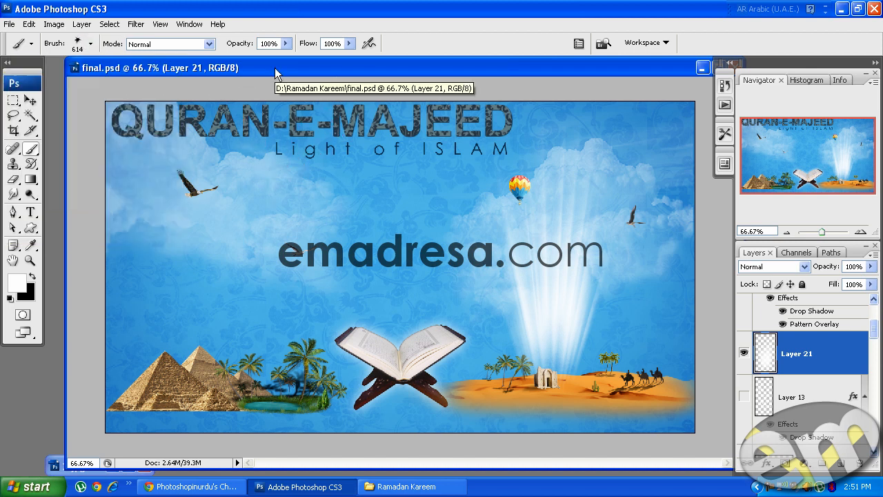
click(327, 207)
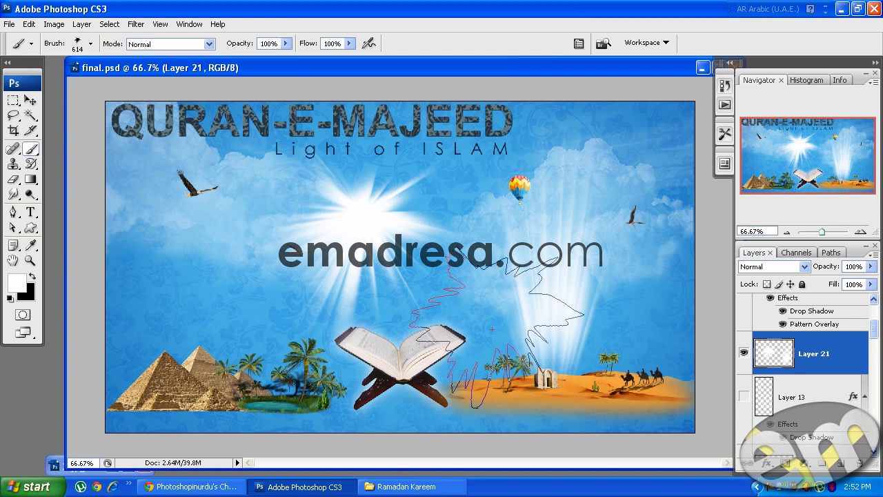
key(ctrl+z)
Try moving the pyramids up and away from the oasis with the Move tool, and undo the move
click(30, 100)
click(165, 392)
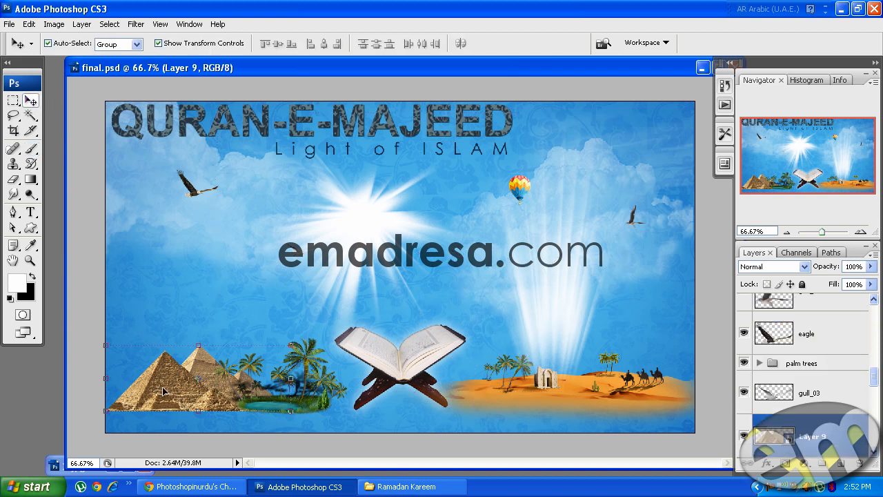
drag(166, 392, 193, 305)
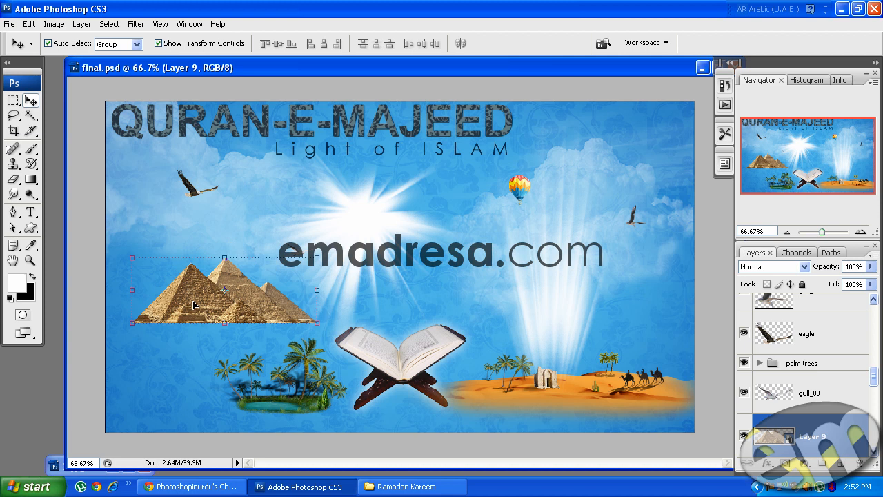
key(ctrl+z)
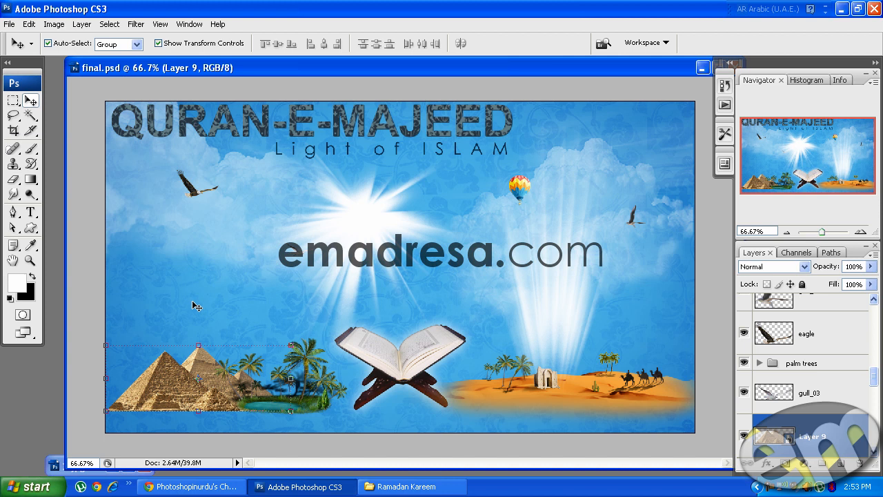
View the Ramadan Kareem folder in Windows Explorer and return to Photoshop to examine the desert scene with the old house and camels up close
click(404, 486)
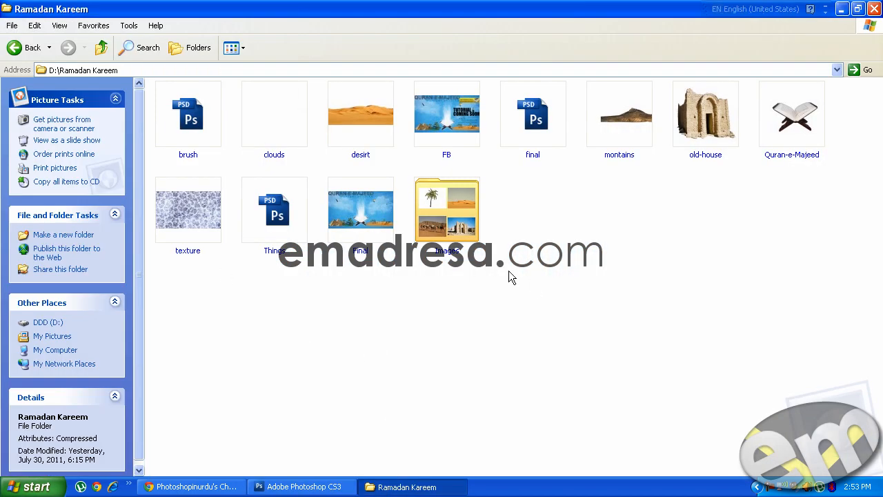
click(276, 489)
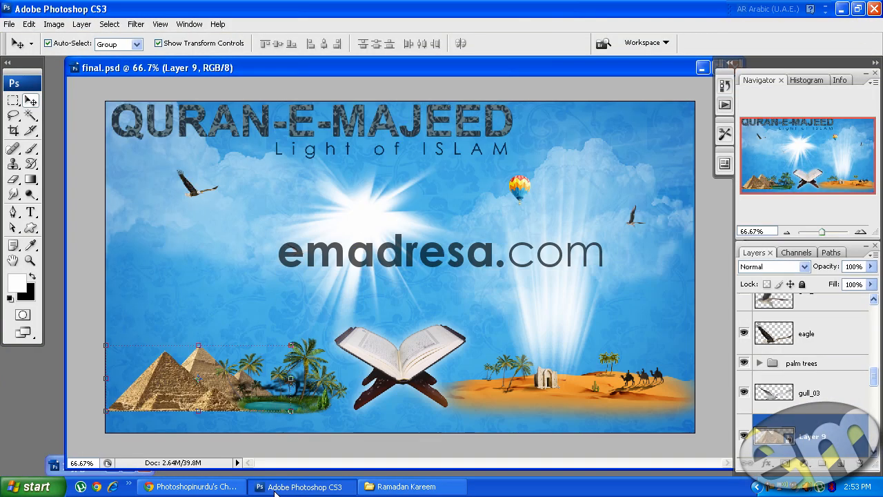
click(612, 363)
click(30, 260)
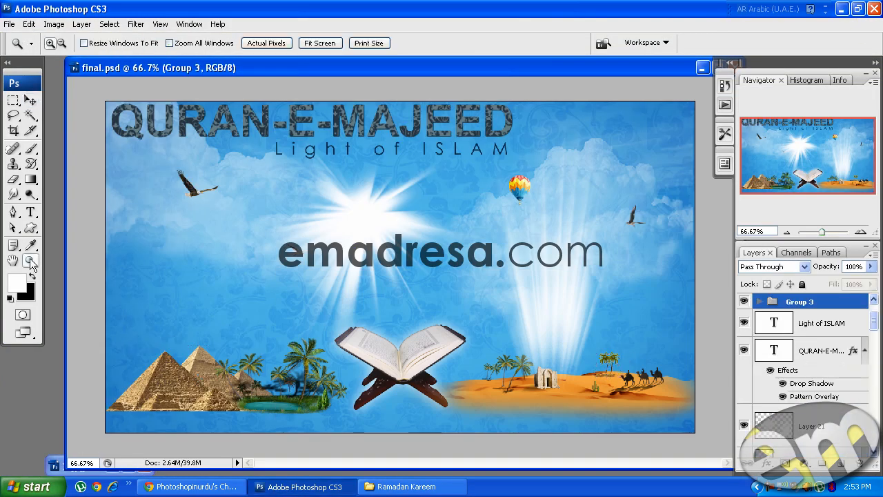
drag(572, 319, 689, 421)
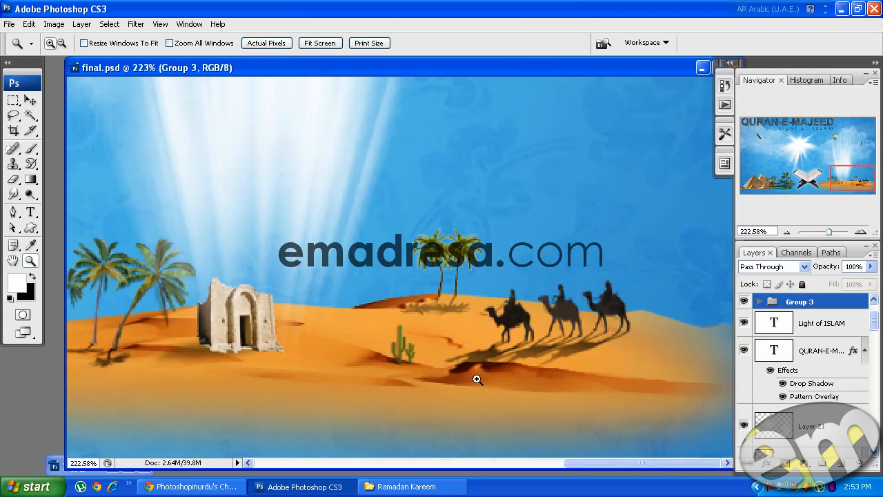
click(29, 100)
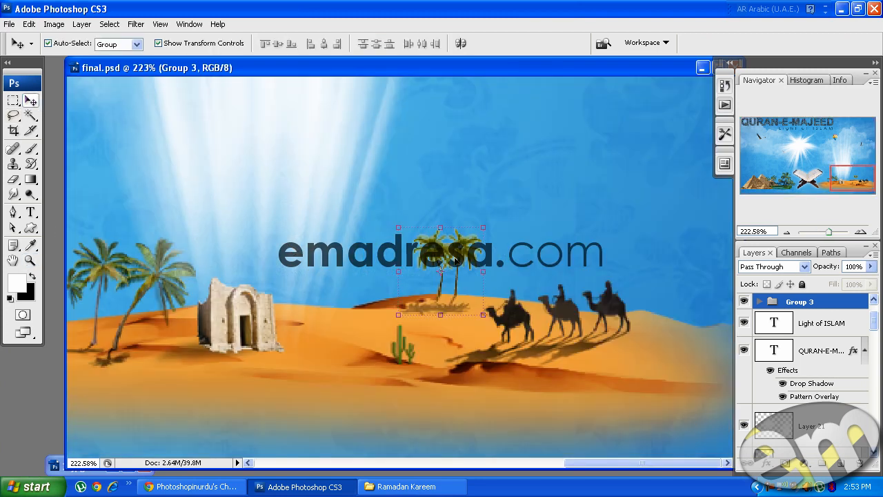
Compare palm tree photo 3 and old house photo 2 from the Images folder with the desert scene in final.psd
click(387, 486)
double_click(449, 207)
click(361, 401)
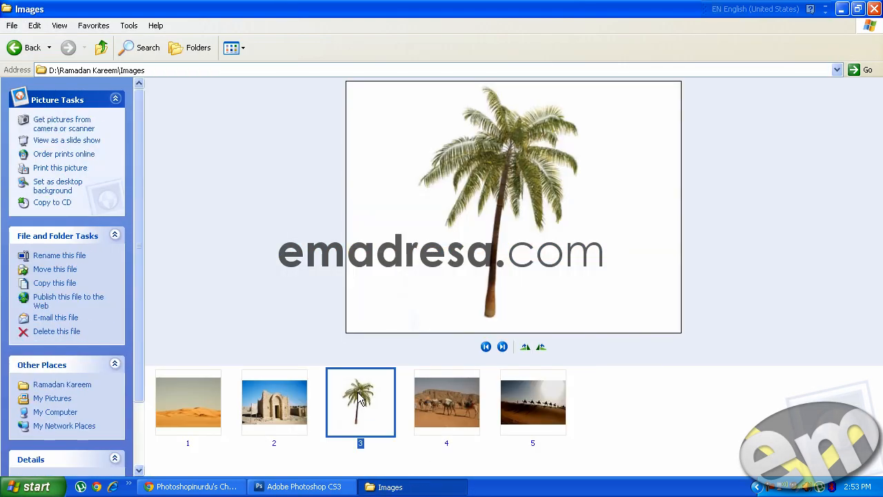
click(296, 406)
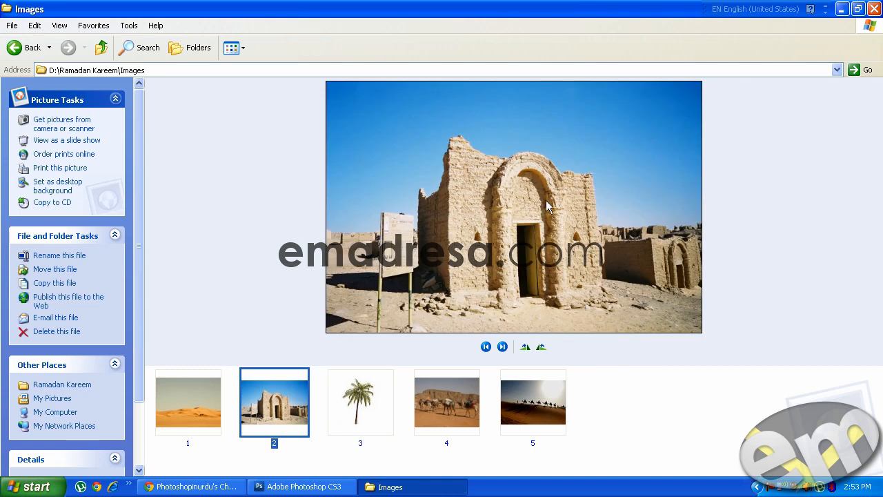
click(298, 486)
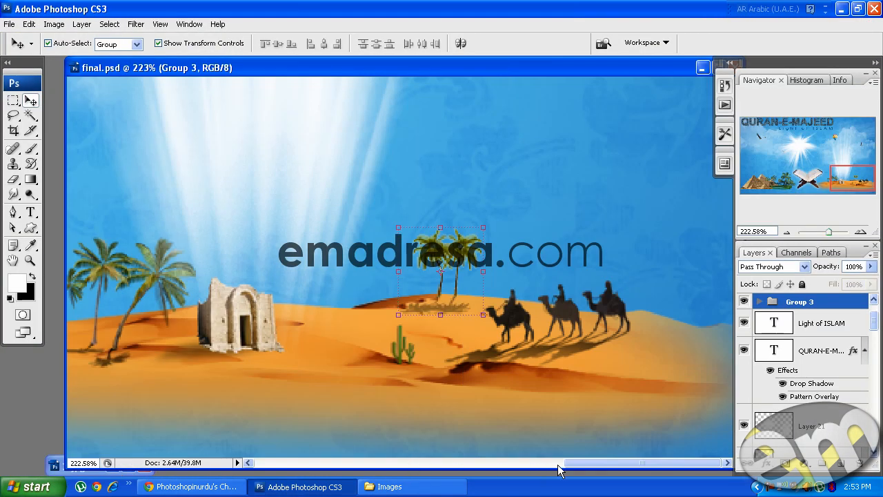
drag(569, 468, 559, 469)
click(390, 486)
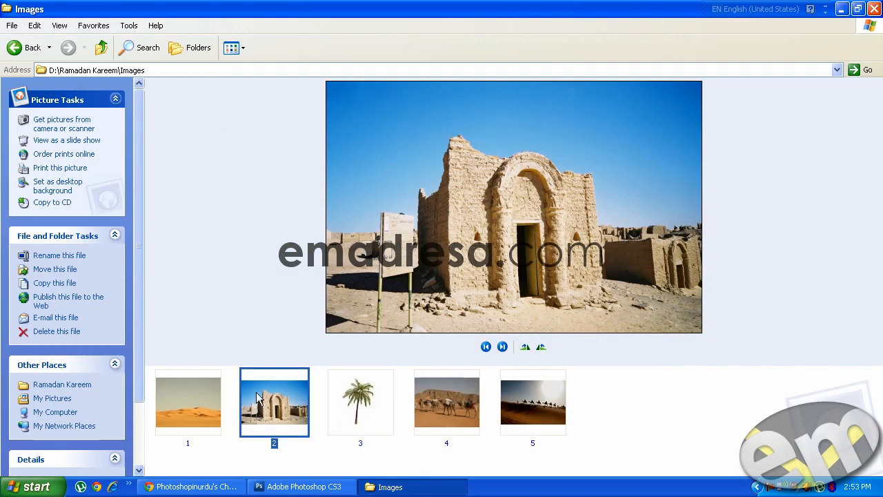
click(298, 487)
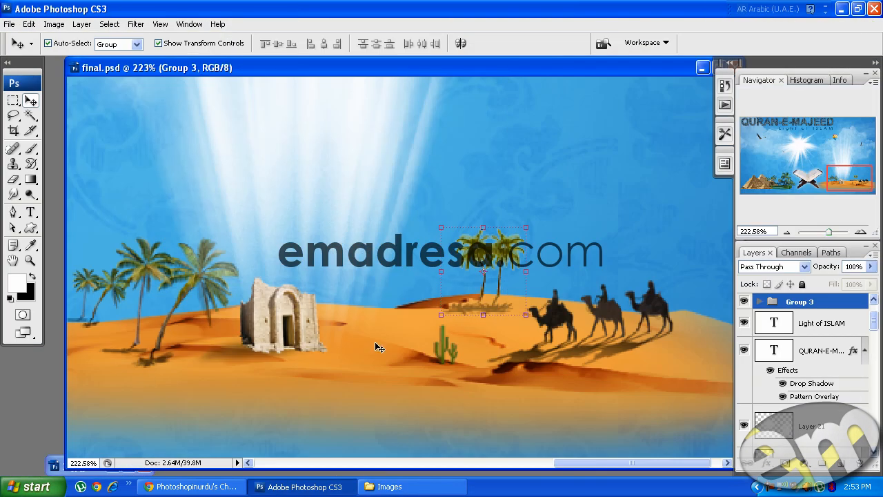
Compare dune photo 1 with the desert scene, and preview camel photos 4 and 5 and photos 3 and 2 in the Images folder
click(390, 487)
click(192, 381)
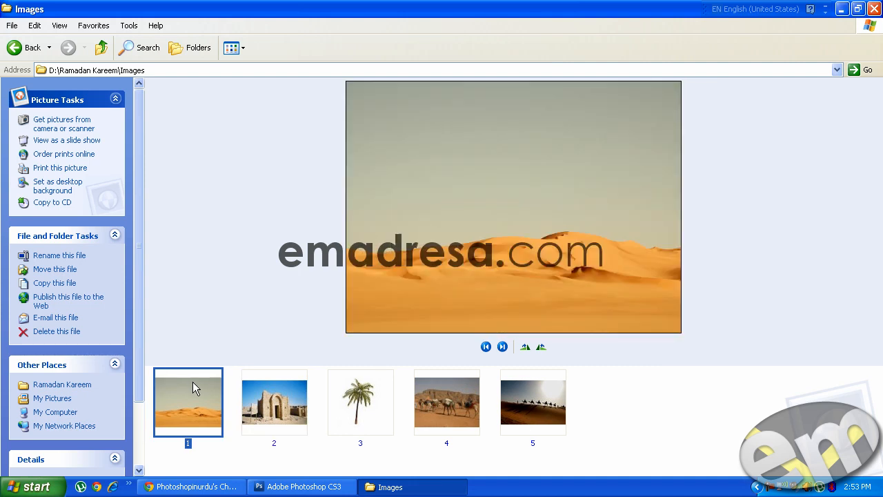
click(307, 487)
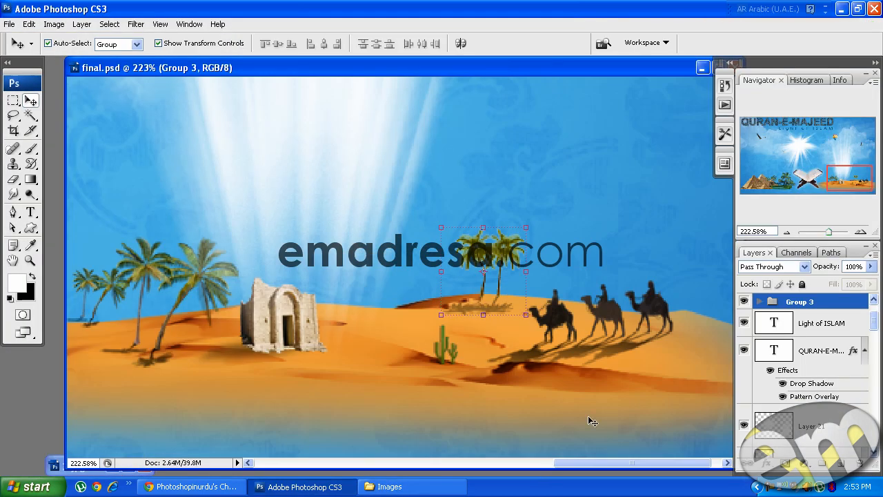
click(436, 487)
click(439, 418)
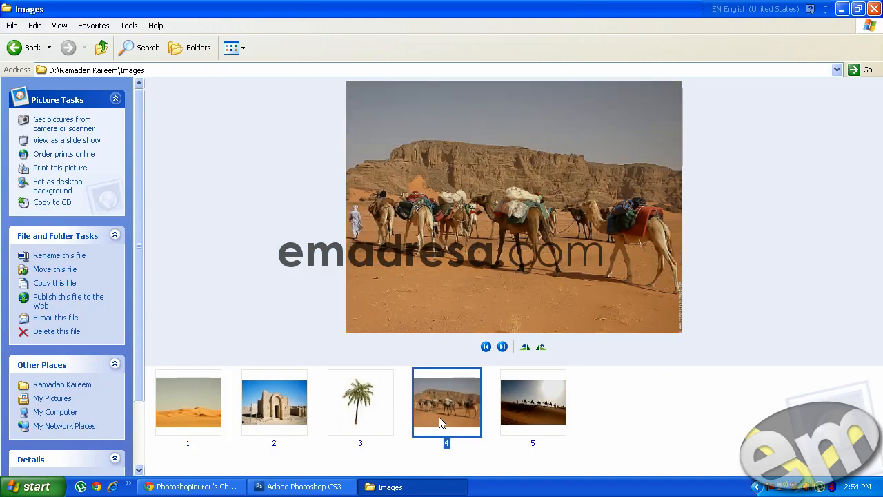
click(517, 407)
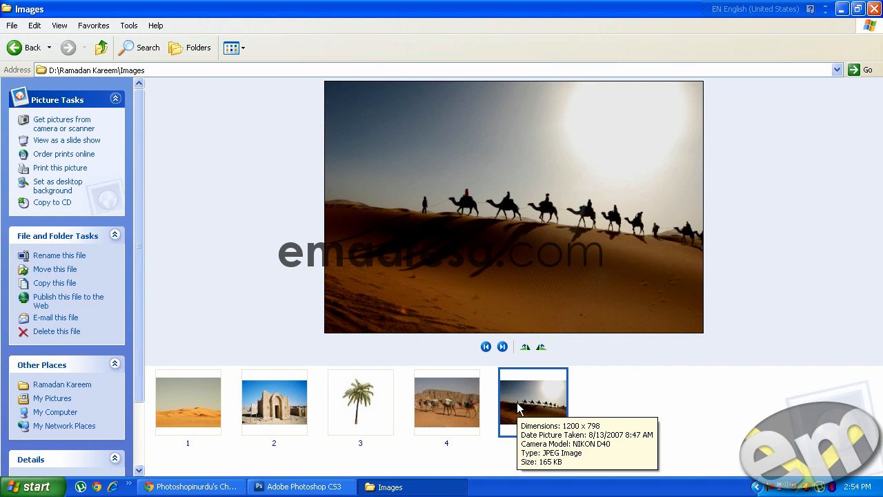
click(462, 398)
click(380, 404)
click(292, 406)
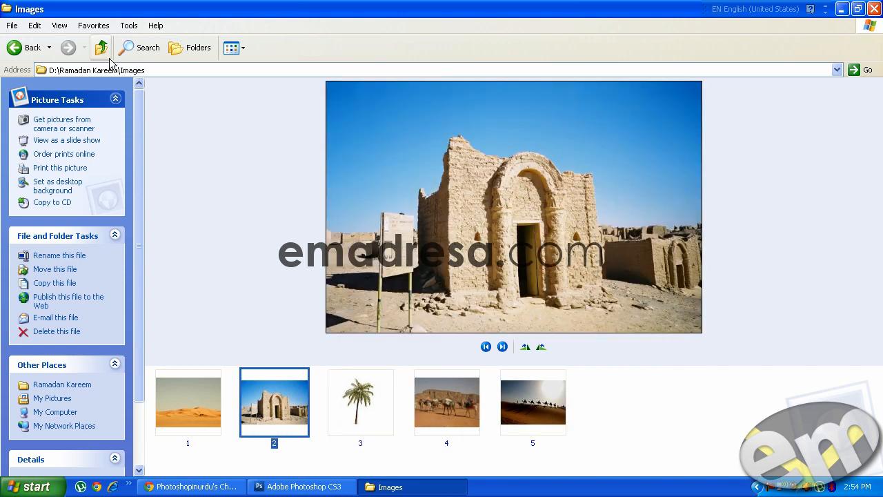
Open Things.psd from the Ramadan Kareem folder in Photoshop, enlarge its document window around the artwork and deselect the gull layer
click(101, 48)
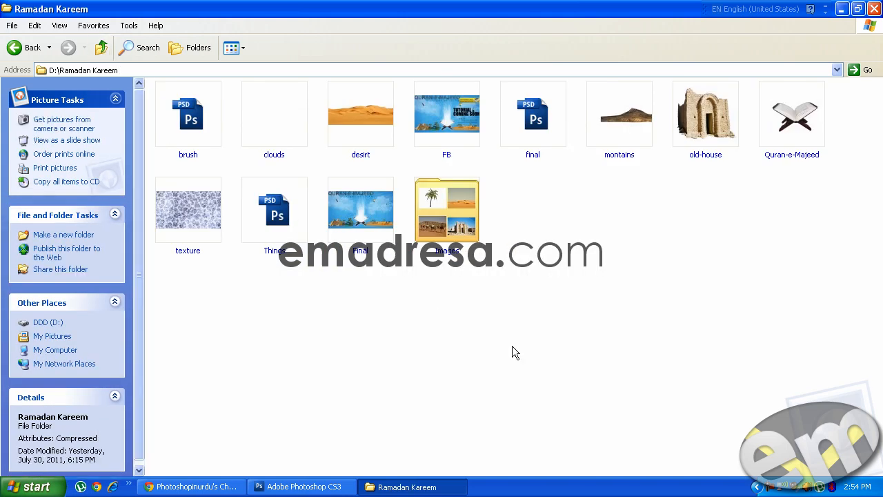
click(303, 238)
drag(283, 208, 369, 302)
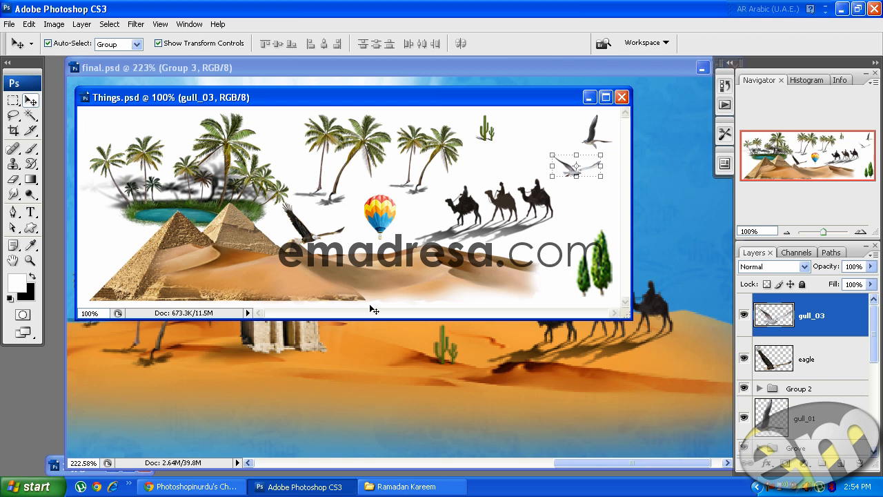
drag(375, 318, 400, 382)
drag(628, 353, 670, 350)
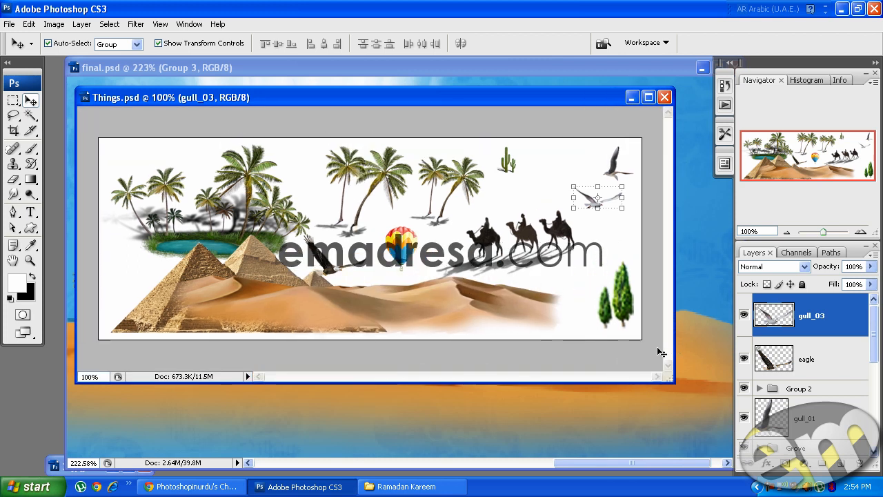
click(656, 348)
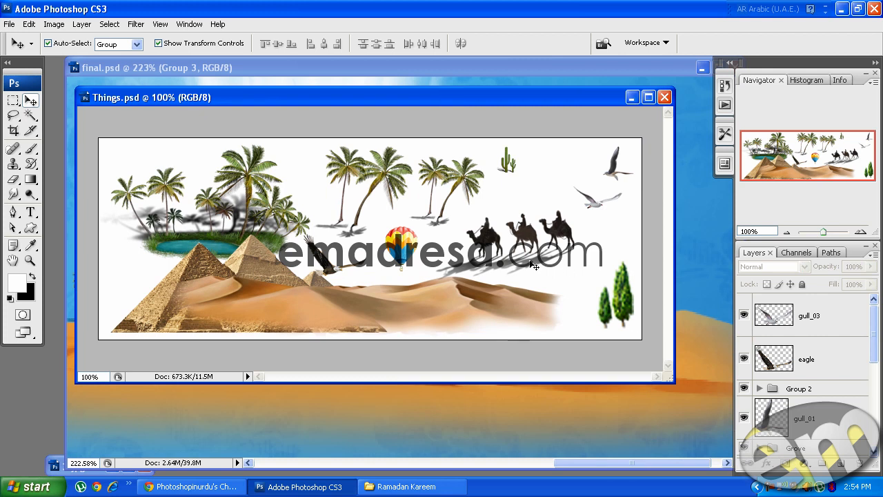
Switch to the web browser and look through the IT Tutorials in URDU Facebook group, the Photoshopinurdu YouTube channel and the IT Janat forum
click(188, 486)
click(58, 9)
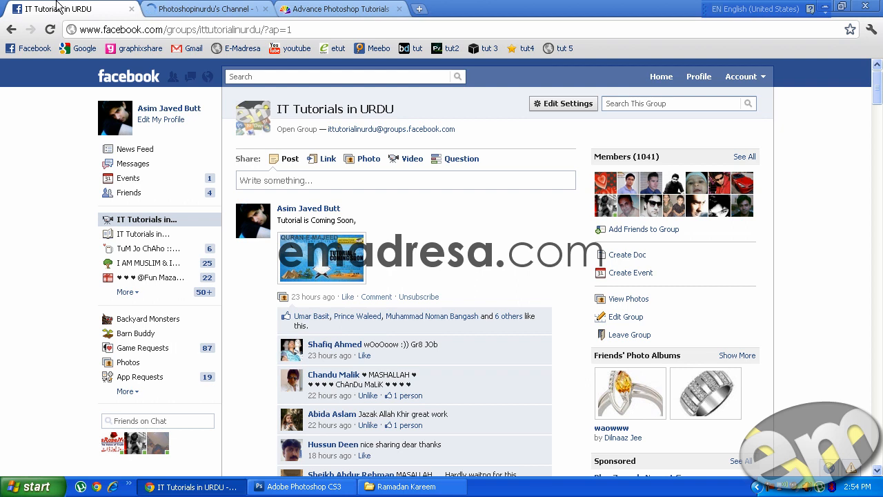
click(182, 7)
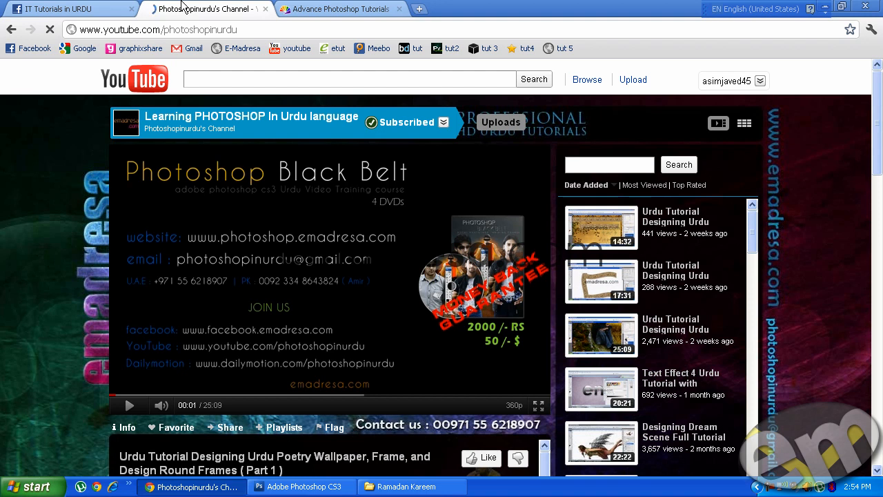
click(309, 8)
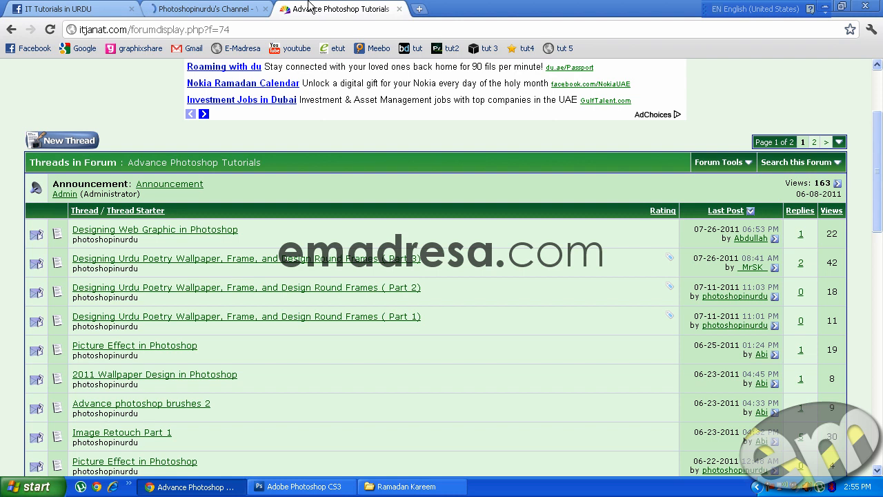
drag(875, 220, 879, 165)
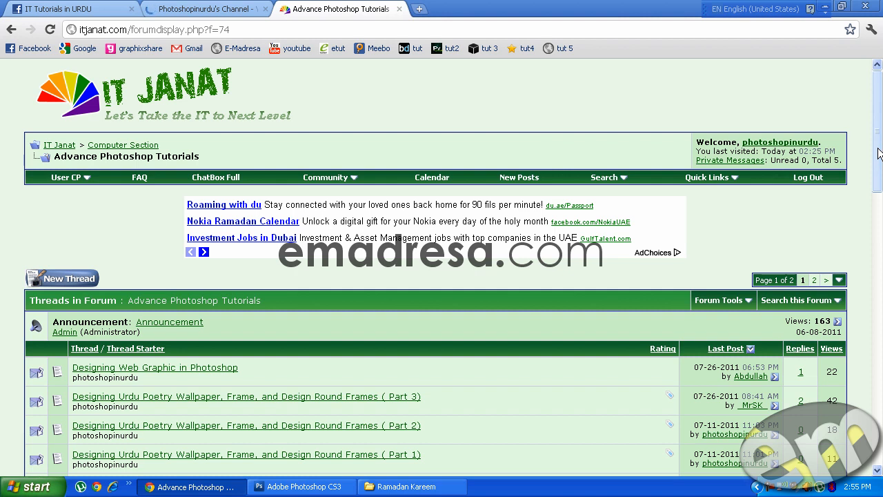
Examine the IT Tutorials in URDU Facebook group feed, including the "Tutorial is Coming Soon" post and the members' artwork
click(97, 7)
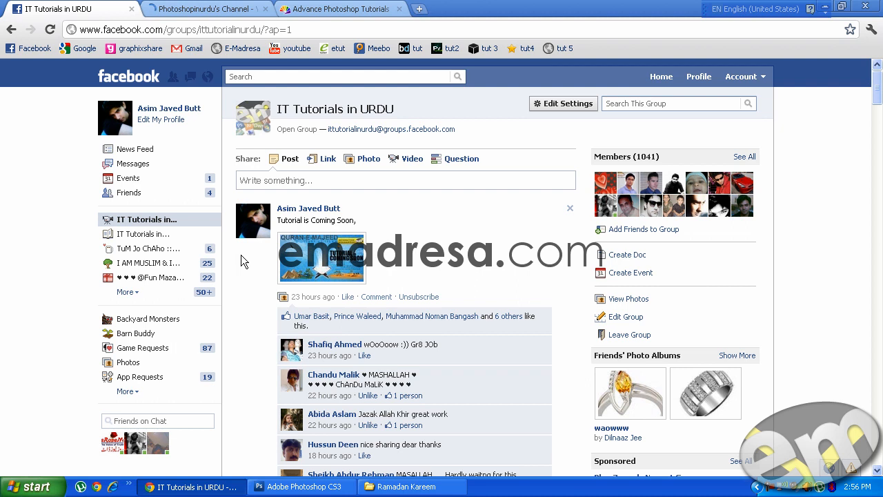
scroll(242, 264, down, 1)
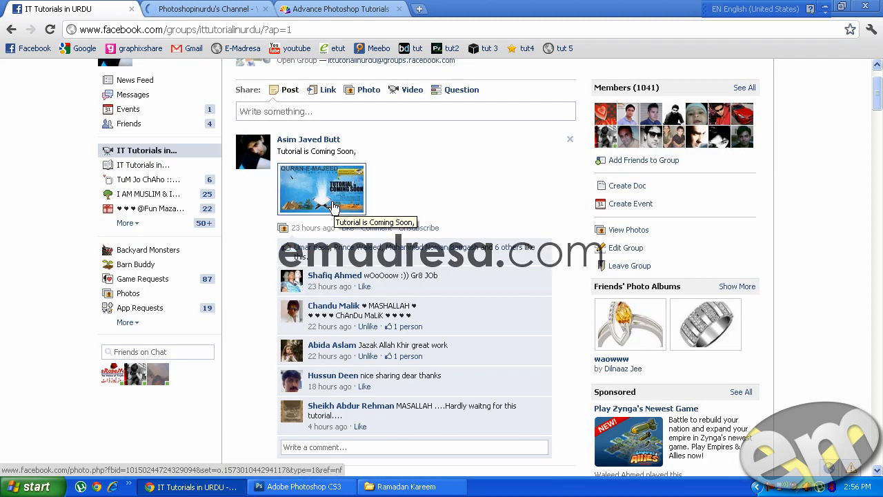
scroll(227, 279, down, 6)
scroll(227, 283, down, 6)
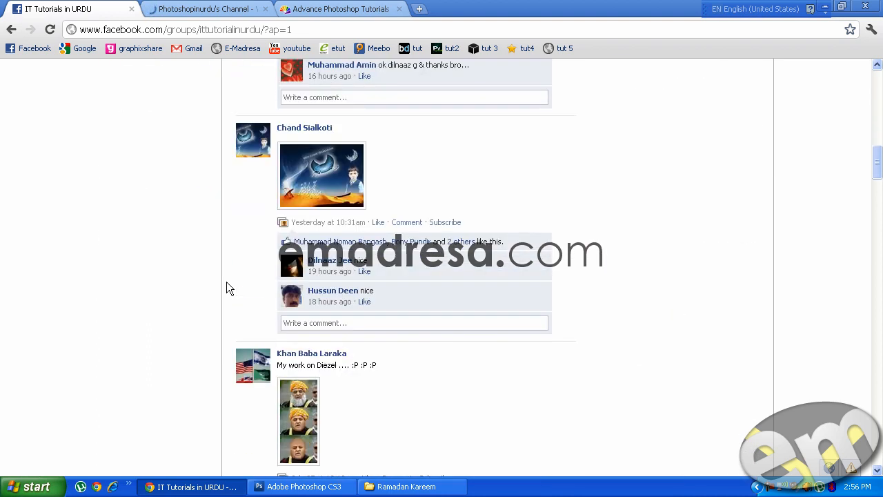
scroll(227, 282, down, 6)
scroll(226, 281, up, 10)
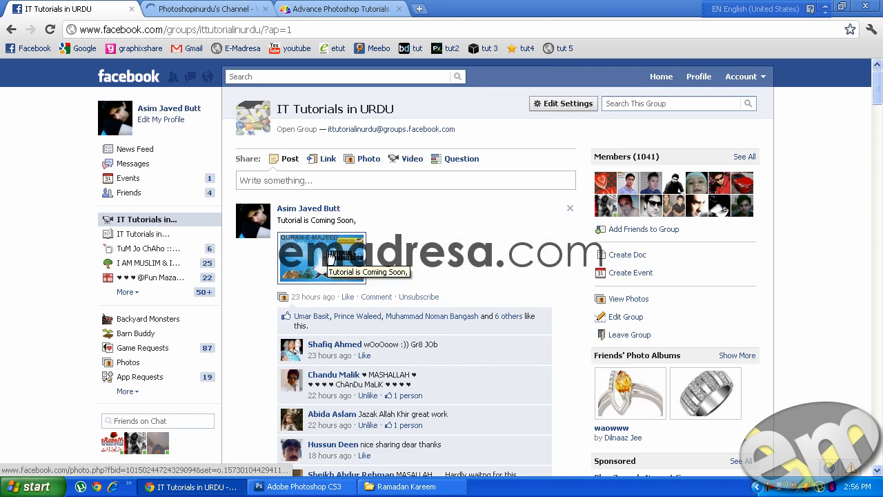
Open the second IT Tutorials Facebook group and browse its feed to the "Tutorial is Coming Soon" poster post
click(164, 236)
scroll(227, 272, down, 5)
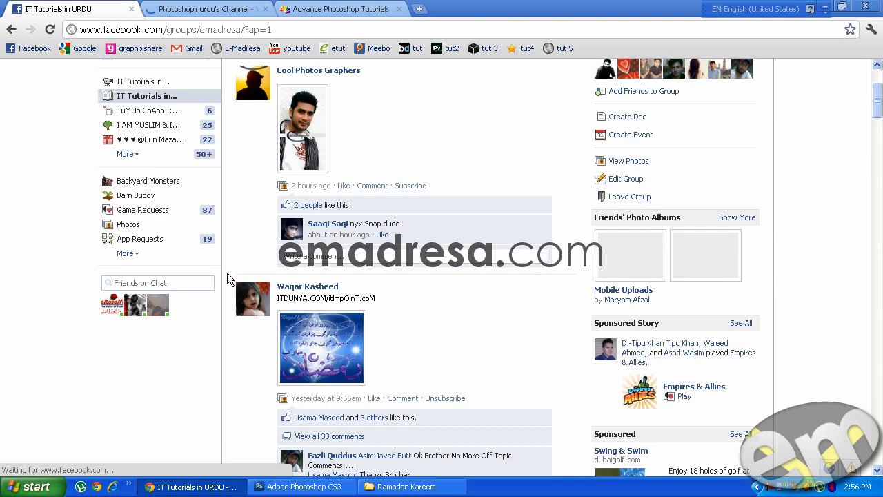
scroll(228, 275, down, 5)
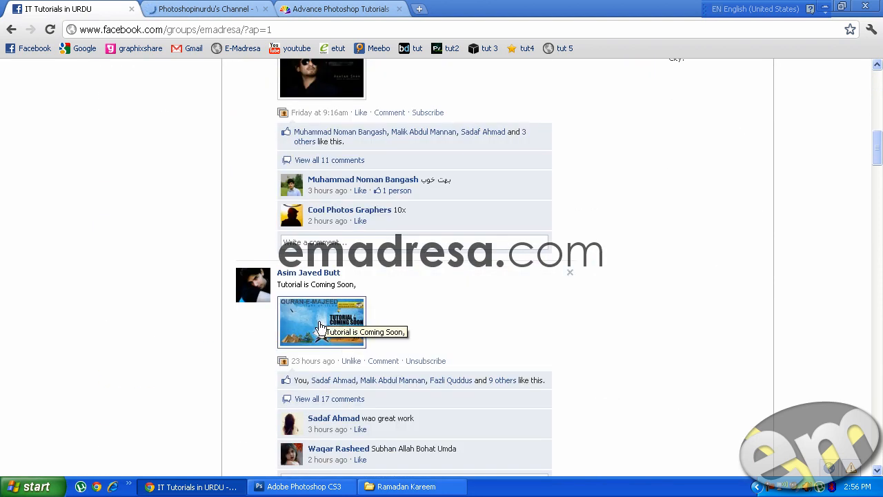
scroll(321, 327, down, 1)
scroll(320, 333, up, 1)
scroll(317, 335, up, 10)
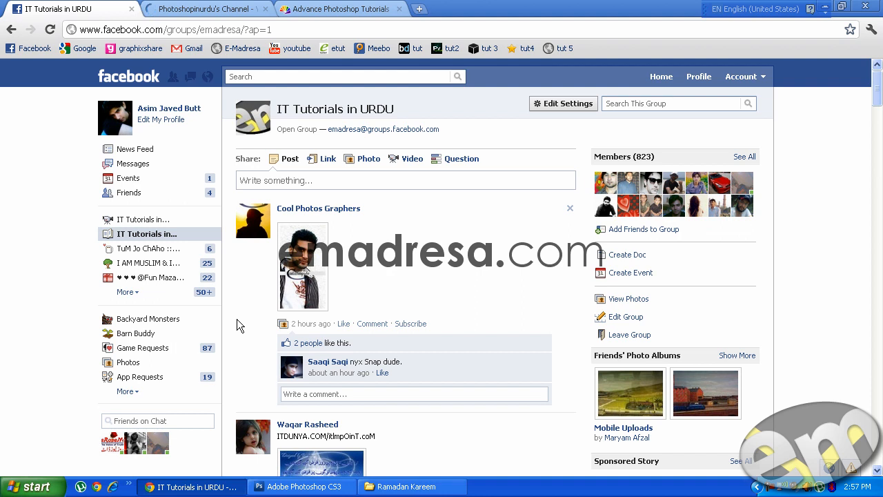
Return to Photoshop, minimize Things.psd and view the complete Quran-e-Majeed poster in final.psd at 66.7%
click(296, 487)
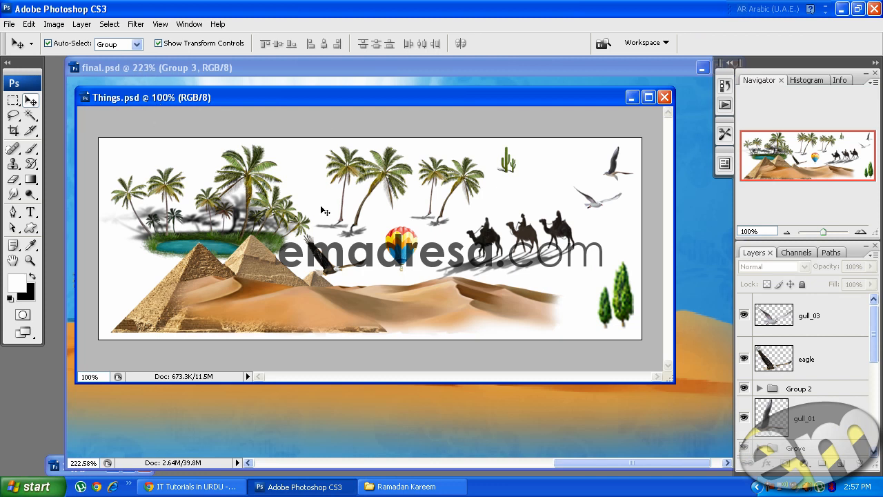
click(632, 98)
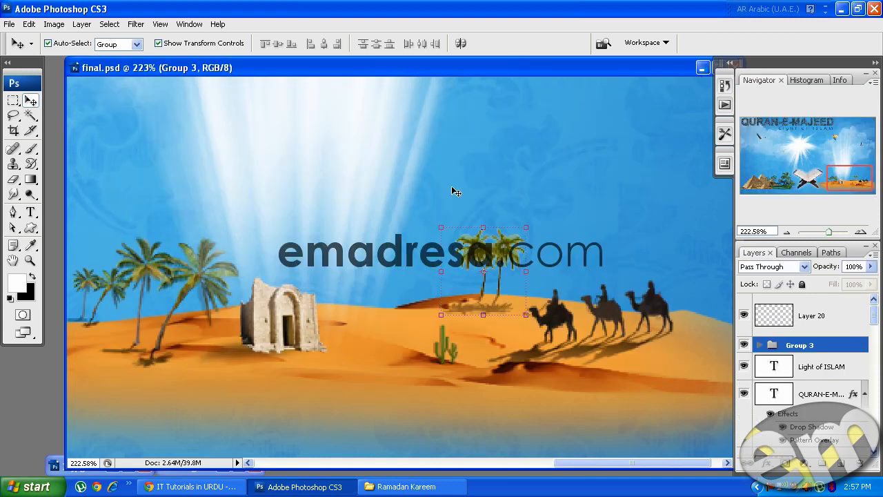
click(419, 275)
drag(545, 464, 489, 469)
click(30, 261)
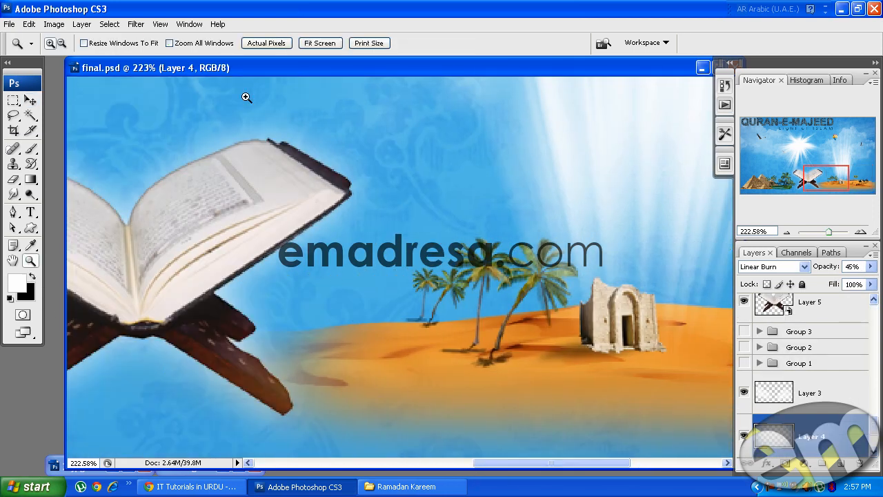
click(64, 42)
click(436, 252)
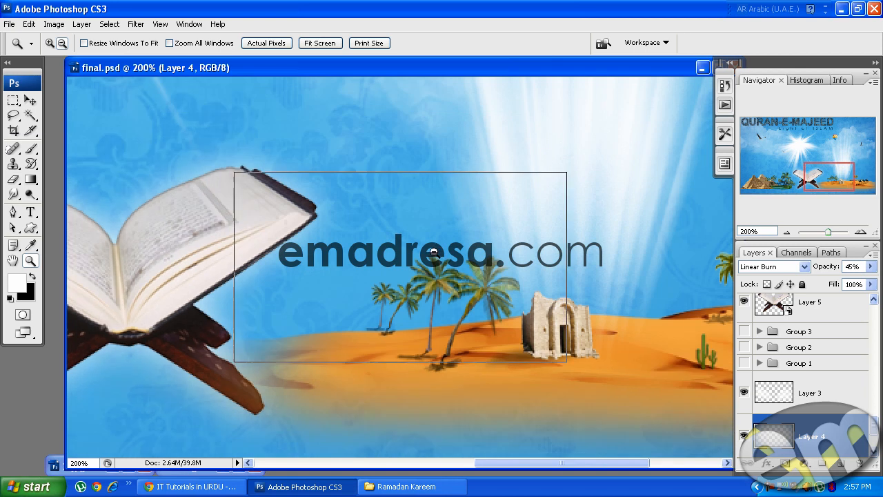
click(434, 252)
click(434, 253)
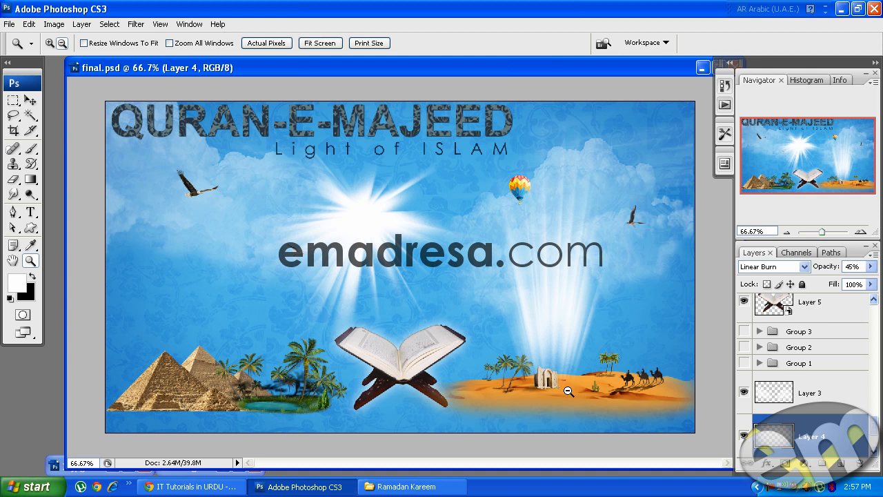
Create a new 1280 x 720 px RGB document at 72 pixels/inch with a white background
click(9, 25)
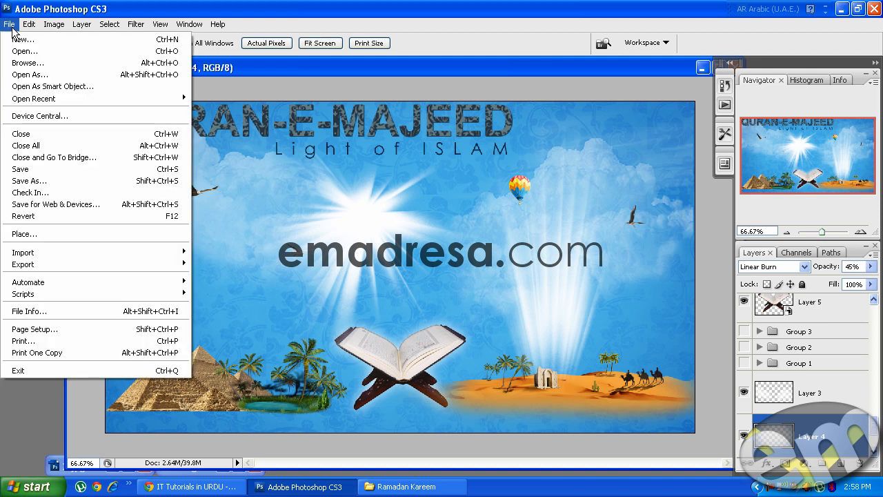
click(22, 40)
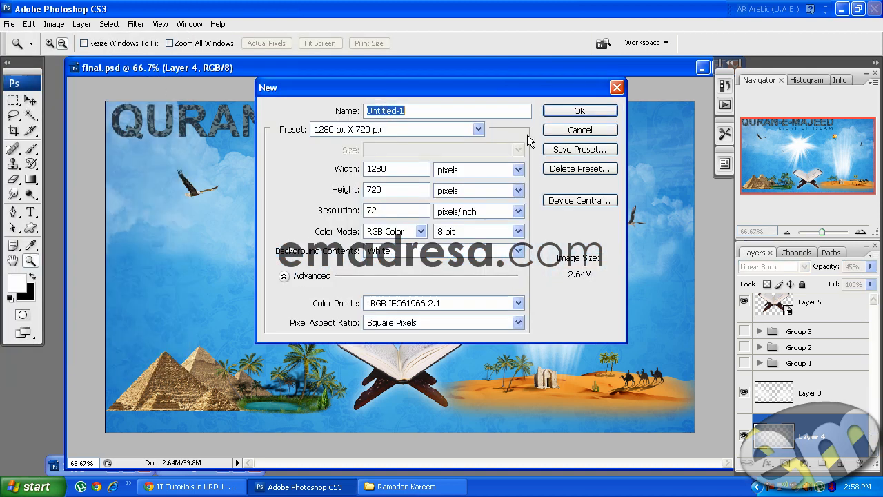
click(562, 113)
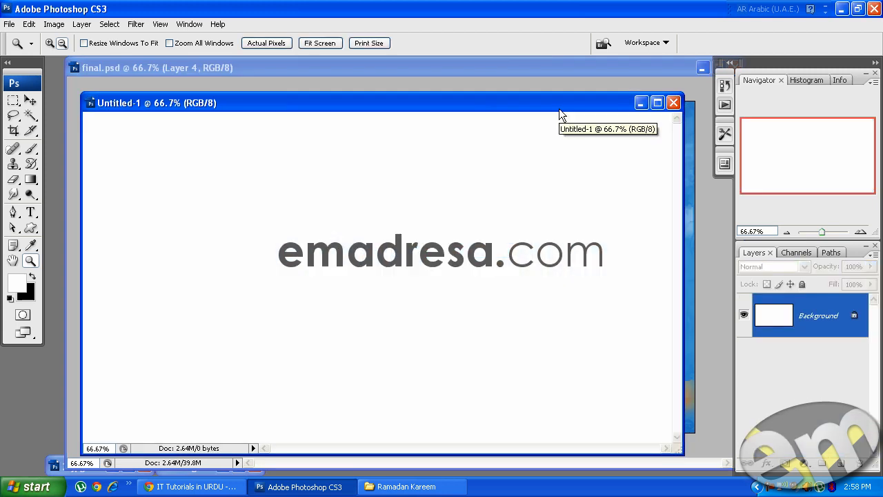
Fill the new document's background with black and add an empty layer above it
key(x)
key(x)
key(x)
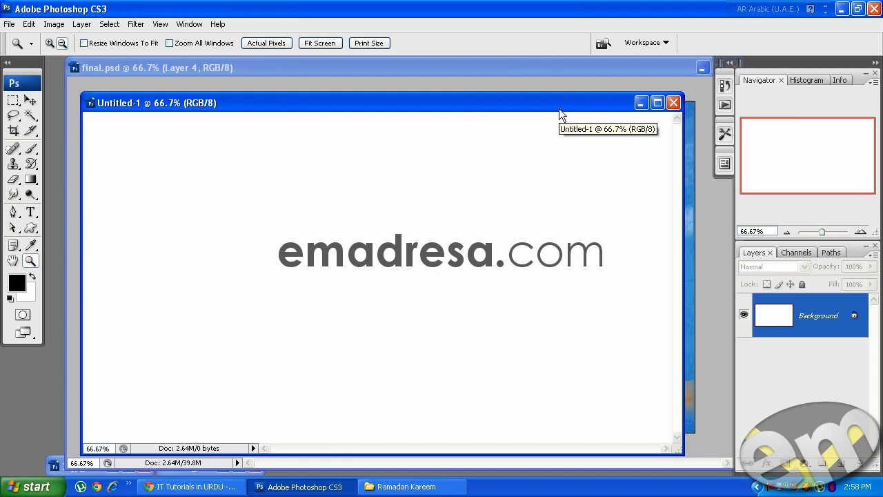
key(alt+BackSpace)
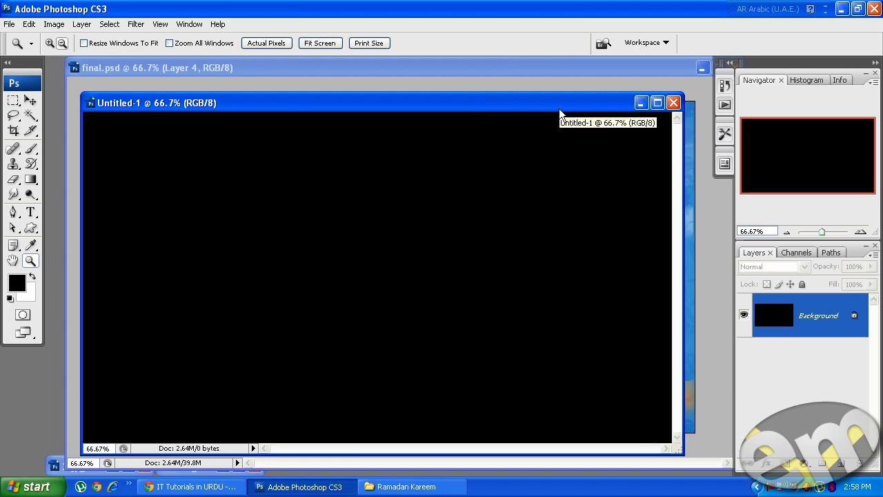
click(841, 465)
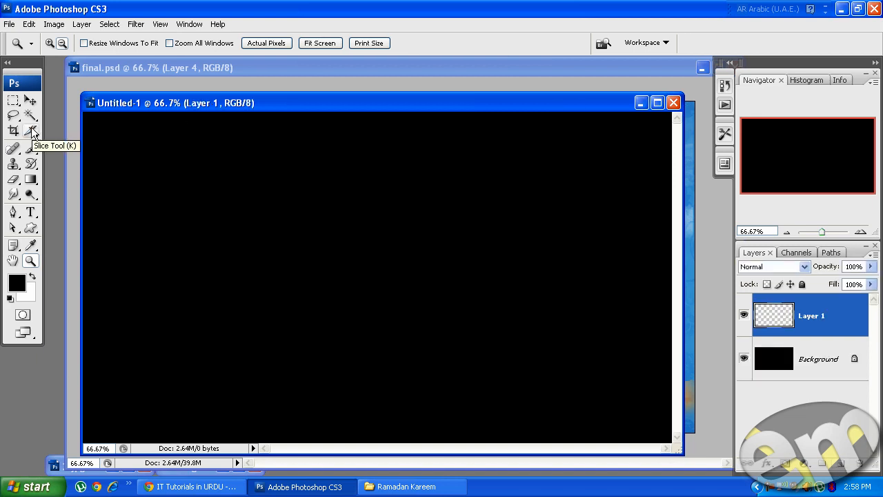
click(12, 116)
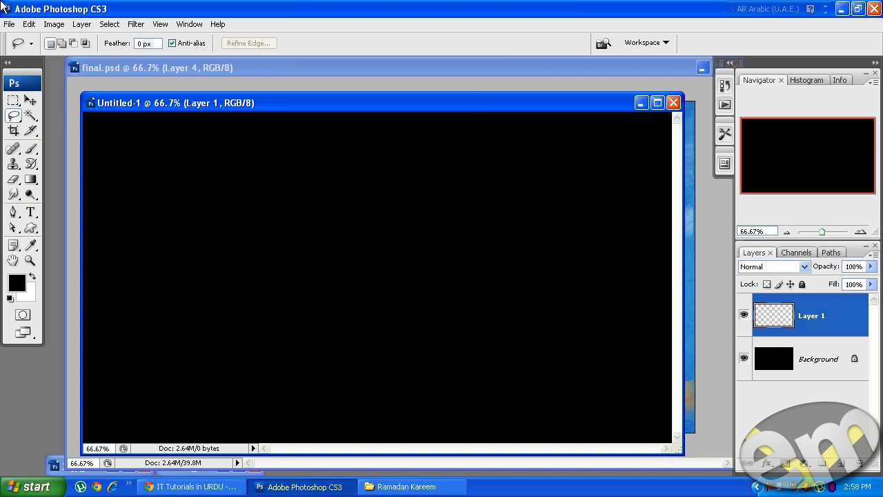
Create a second blank document with the same preset and ready a 9 px round brush with black as the paint color
click(7, 25)
click(23, 40)
key(Return)
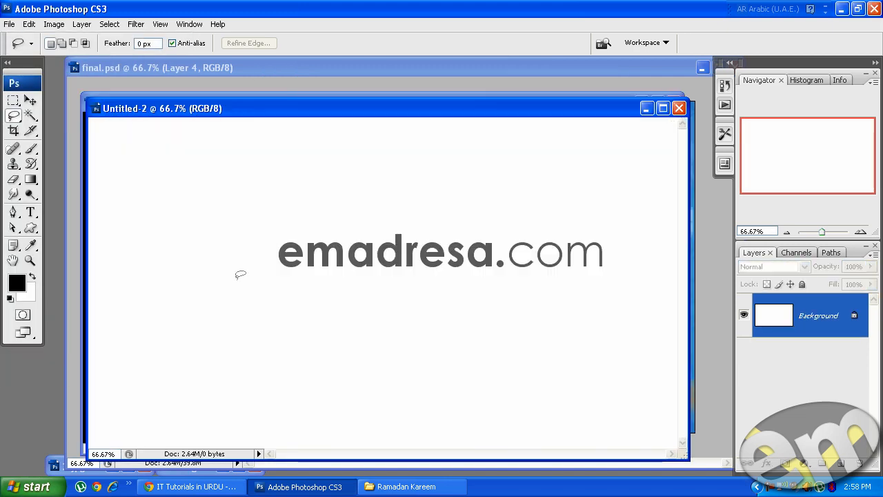
click(31, 148)
right_click(332, 294)
scroll(387, 416, up, 10)
click(423, 383)
click(431, 114)
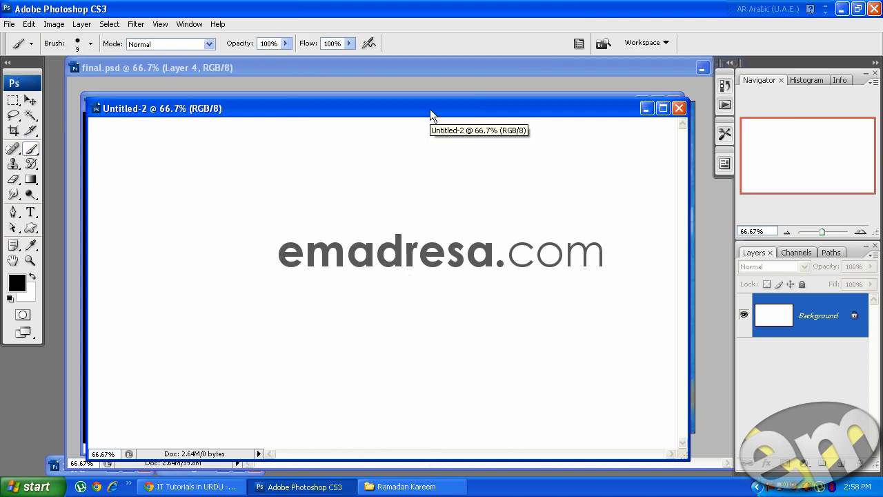
Sketch a small circle with six separate ray lines around its upper and right sides to illustrate the light burst
mouse_move(291, 282)
mouse_down()
mouse_move(337, 307)
mouse_move(308, 329)
mouse_move(276, 284)
mouse_move(295, 280)
mouse_move(341, 202)
mouse_up()
drag(335, 257, 371, 217)
drag(351, 272, 427, 214)
drag(363, 307, 560, 250)
drag(381, 334, 511, 308)
drag(348, 354, 413, 356)
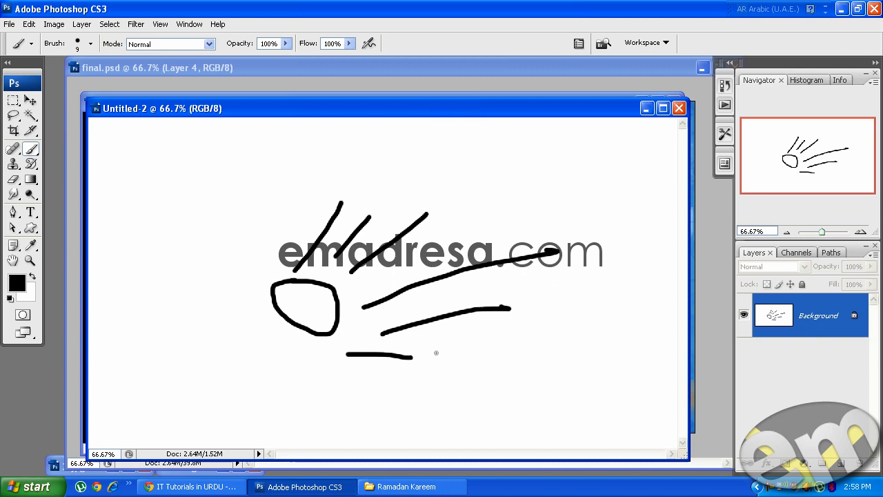
Compare the light burst in final.psd with the ray sketch, shifting the poster window aside, and return to the black document
click(378, 64)
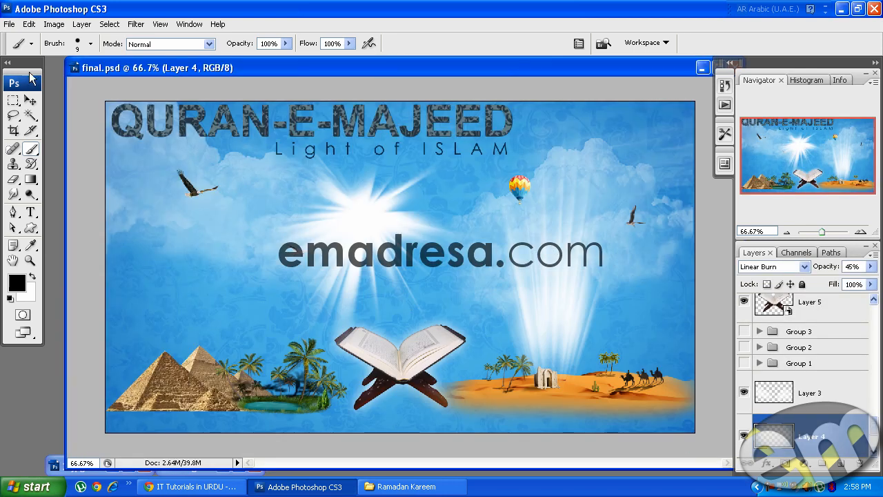
drag(107, 68, 349, 119)
click(209, 112)
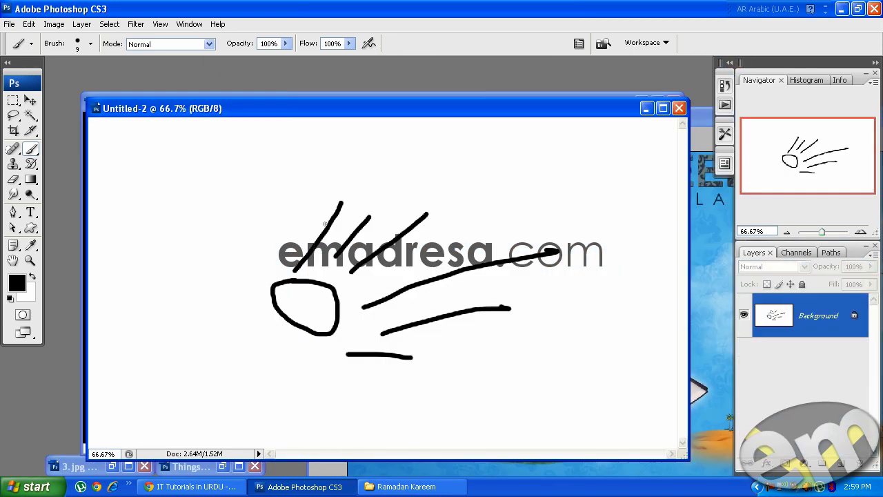
click(361, 93)
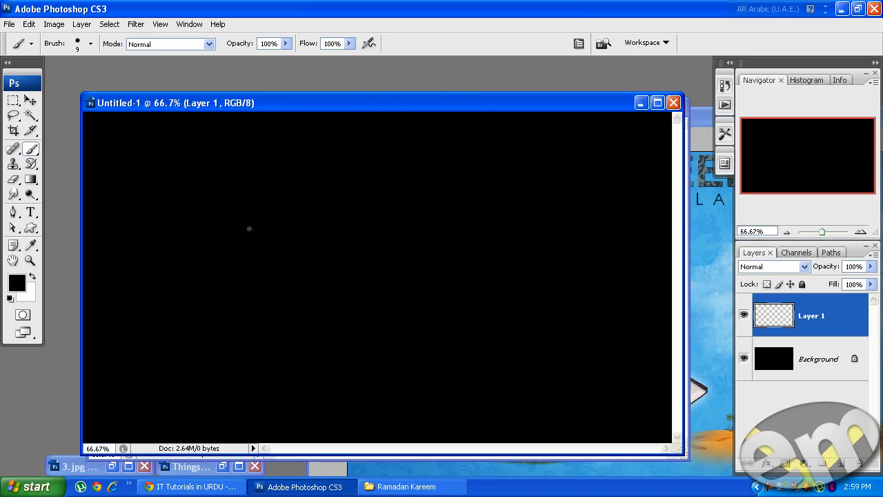
Trace a practice spiky outline with the Lasso tool on the black canvas and check it against the light burst in final.psd
click(13, 115)
mouse_move(256, 262)
mouse_down()
mouse_move(294, 248)
mouse_move(332, 257)
mouse_move(318, 277)
mouse_move(347, 294)
mouse_move(328, 319)
mouse_move(329, 346)
mouse_move(265, 361)
mouse_move(286, 367)
mouse_move(244, 363)
mouse_move(238, 345)
mouse_move(185, 322)
mouse_move(175, 304)
mouse_move(247, 261)
mouse_up()
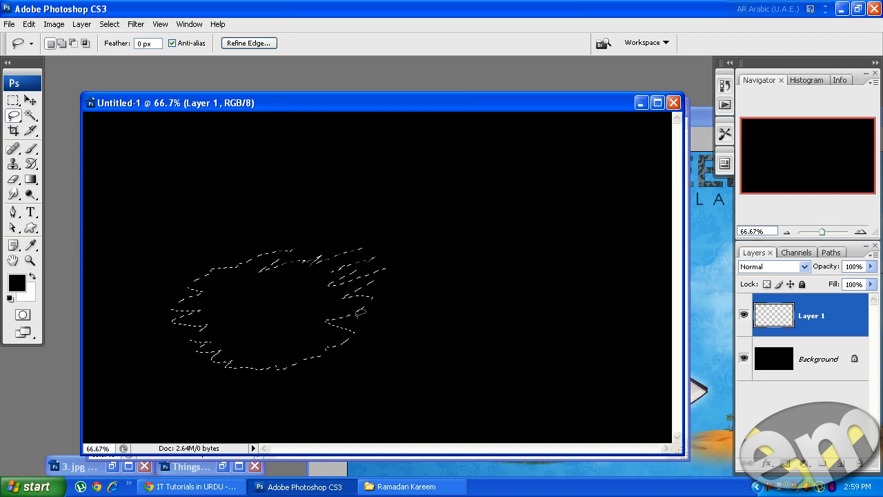
click(695, 118)
drag(621, 122, 448, 125)
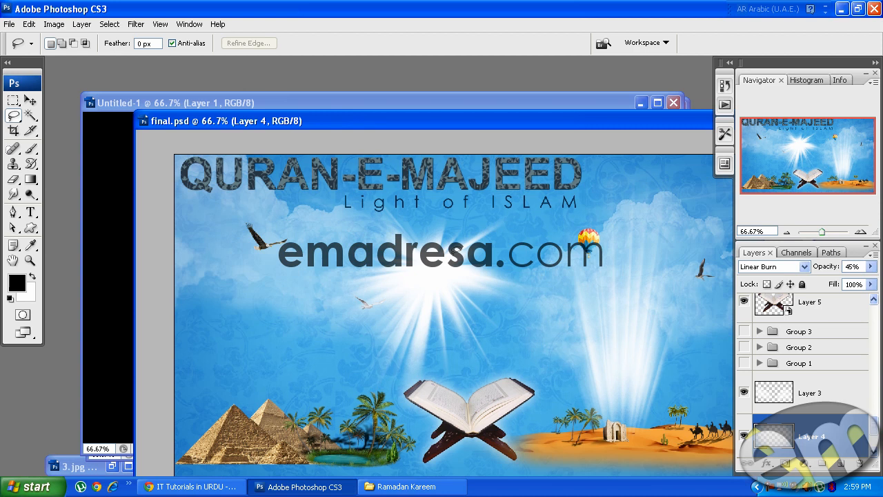
click(298, 101)
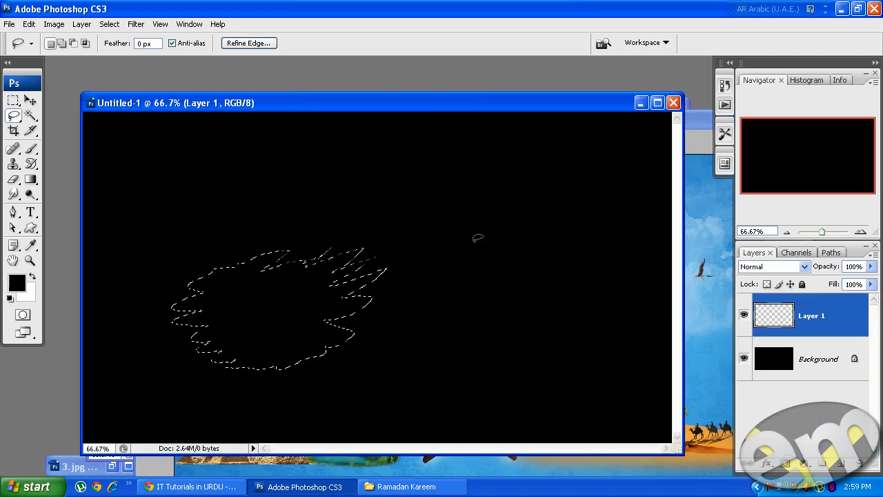
Discard the practice selection, lasso a spiky burst shape around the canvas center on Layer 1 and fill it with white
mouse_move(402, 234)
mouse_down()
mouse_move(450, 176)
mouse_move(470, 172)
mouse_move(495, 216)
mouse_move(506, 269)
mouse_move(504, 225)
mouse_move(505, 287)
mouse_move(520, 285)
mouse_move(484, 370)
mouse_move(478, 349)
mouse_move(466, 350)
mouse_move(429, 379)
mouse_move(409, 339)
mouse_move(404, 238)
mouse_up()
key(ctrl+d)
mouse_move(330, 235)
mouse_down()
mouse_move(342, 168)
mouse_move(352, 218)
mouse_move(371, 148)
mouse_move(372, 196)
mouse_move(394, 182)
mouse_move(402, 200)
mouse_move(437, 190)
mouse_move(435, 217)
mouse_move(445, 228)
mouse_move(426, 269)
mouse_move(414, 367)
mouse_move(391, 343)
mouse_move(378, 370)
mouse_move(360, 367)
mouse_move(349, 340)
mouse_move(329, 333)
mouse_move(336, 316)
mouse_move(314, 308)
mouse_move(324, 265)
mouse_move(302, 209)
mouse_move(311, 212)
mouse_move(326, 186)
mouse_move(335, 235)
mouse_up()
key(ctrl+BackSpace)
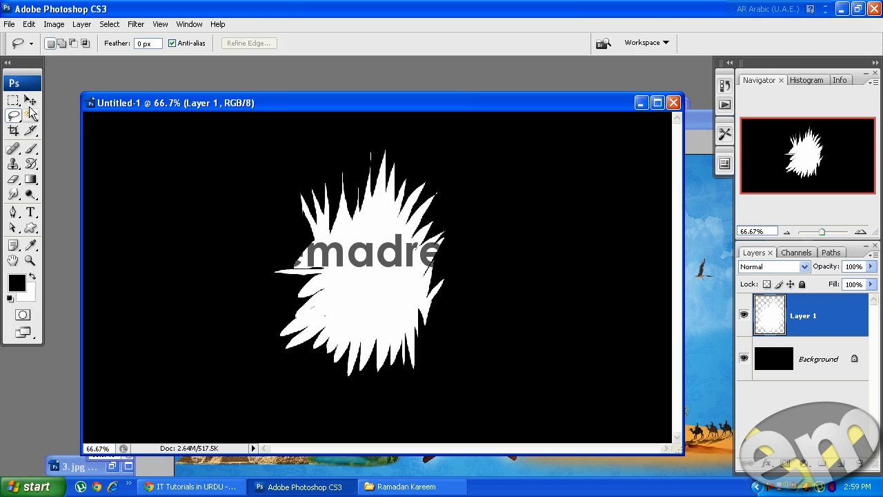
Scale the white burst on Layer 1 to 79.1% in width and height and move it slightly lower on the canvas
key(v)
drag(449, 147, 428, 173)
key(alt+shift)
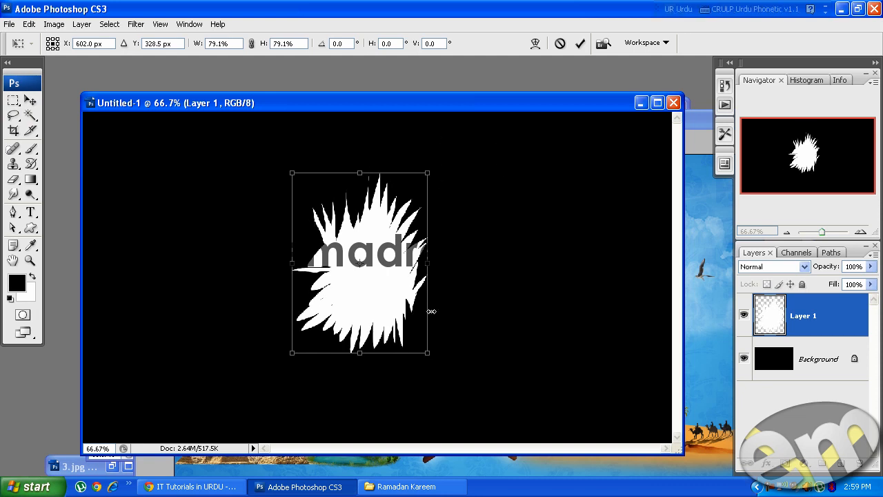
key(Return)
drag(389, 292, 390, 331)
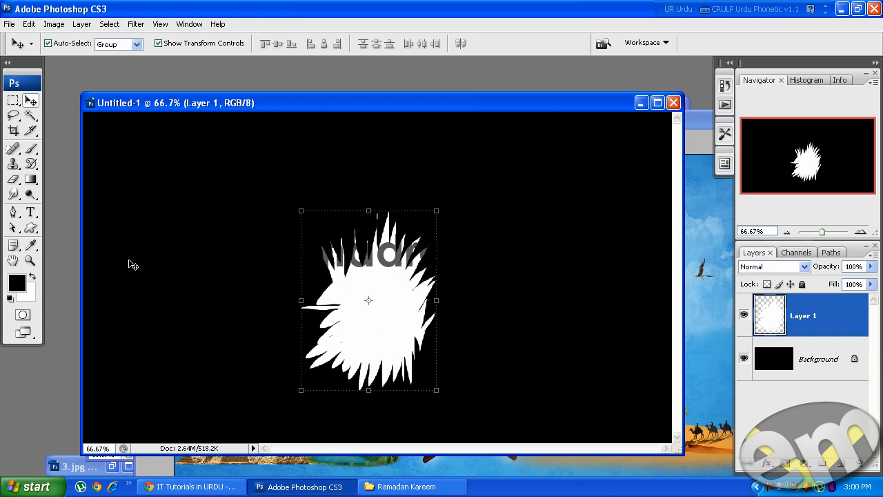
Draw a rectangular marquee selection around the white spiky burst on Layer 1, spanning nearly the full canvas height
click(12, 102)
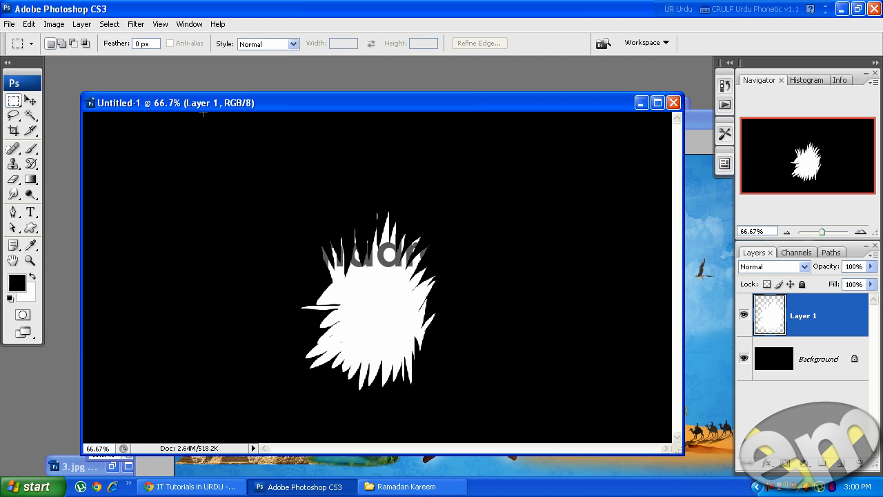
drag(297, 223, 544, 443)
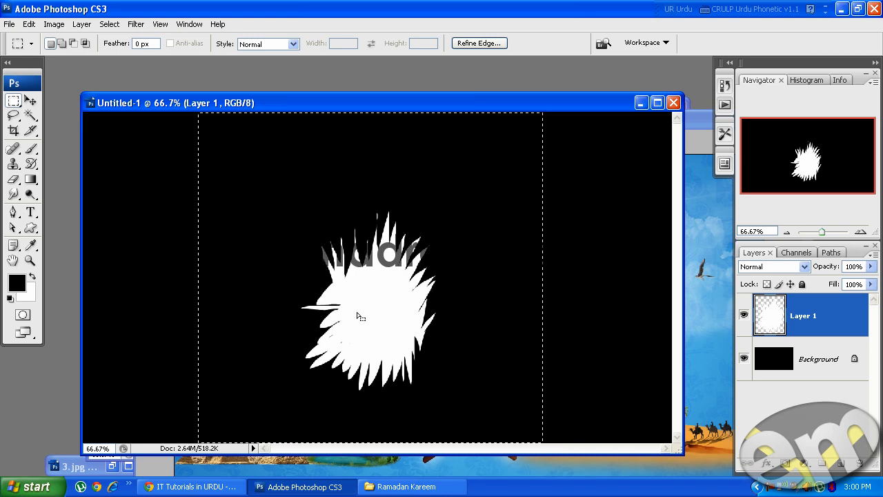
mouse_move(449, 105)
mouse_down()
mouse_move(303, 107)
mouse_move(436, 106)
mouse_up()
Clear the old ray sketch in Untitled-2 by filling it with white and return to the black document
click(623, 111)
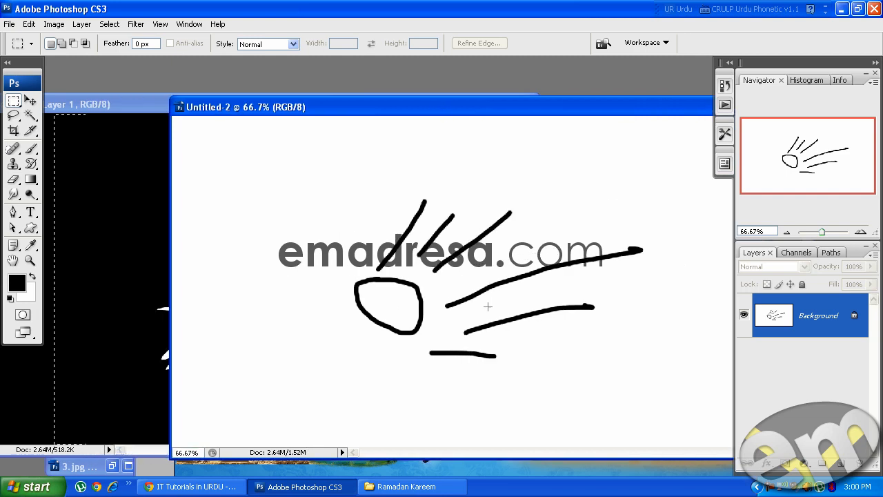
key(ctrl+BackSpace)
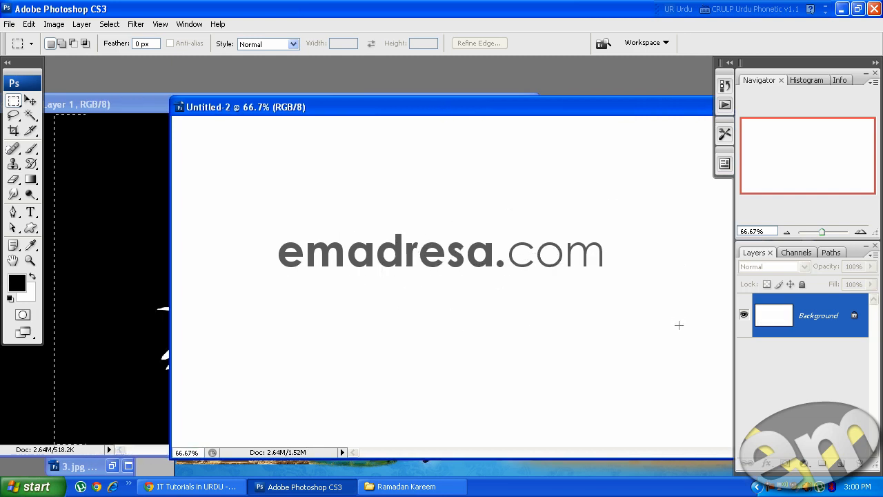
click(113, 101)
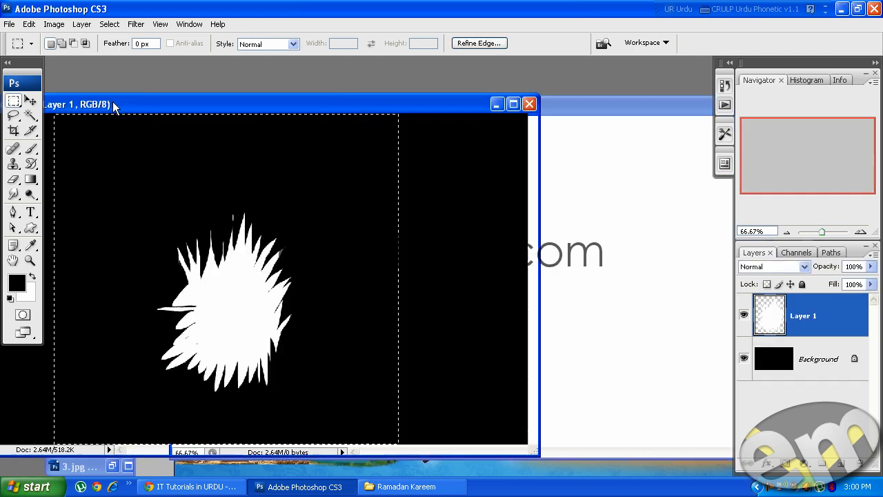
click(136, 25)
mouse_move(208, 152)
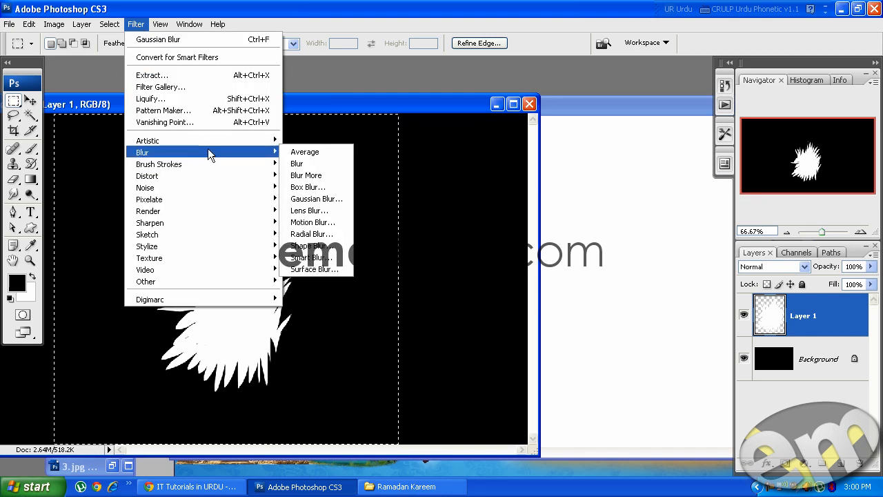
click(324, 235)
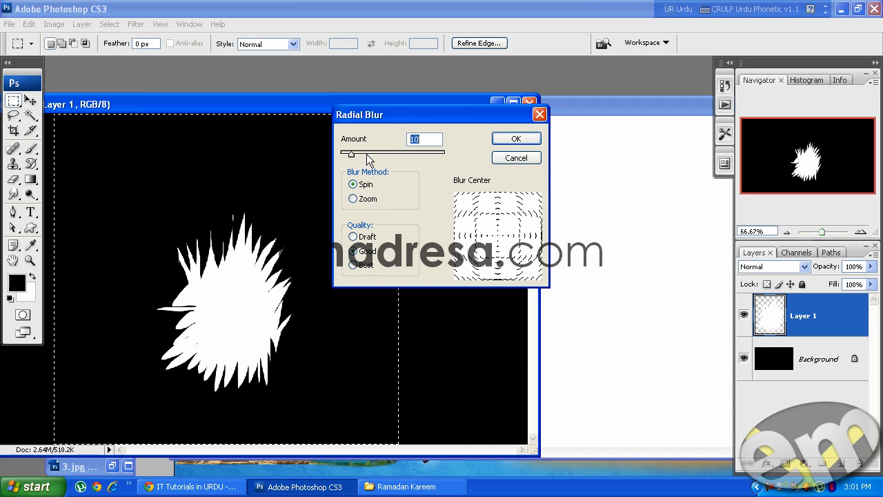
drag(367, 154, 451, 158)
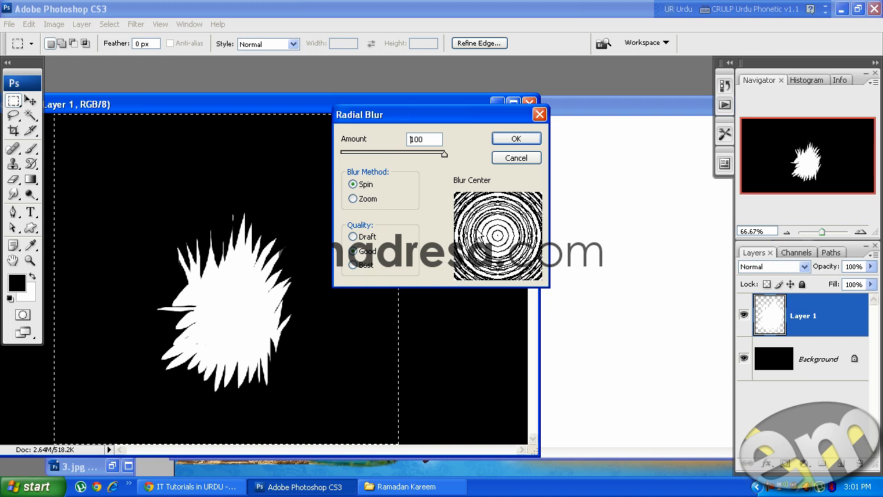
click(352, 199)
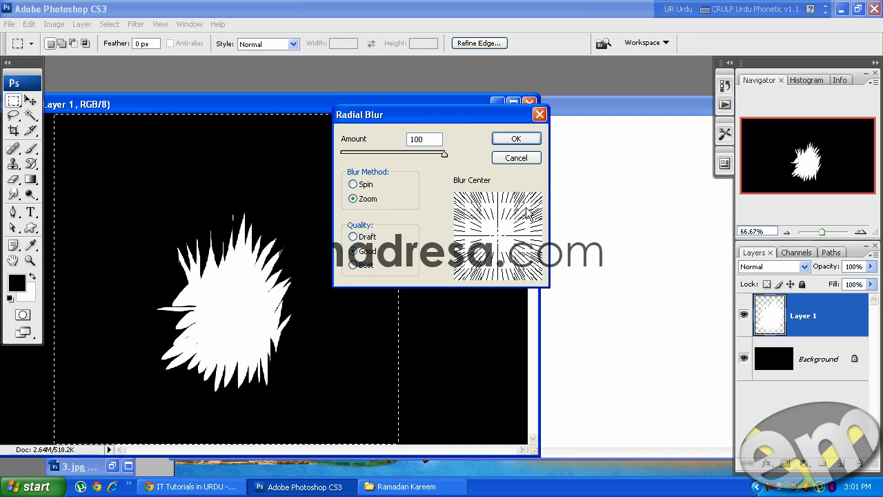
click(534, 157)
Sketch black brush rays radiating in all directions from a small central circle in Untitled-2
click(580, 107)
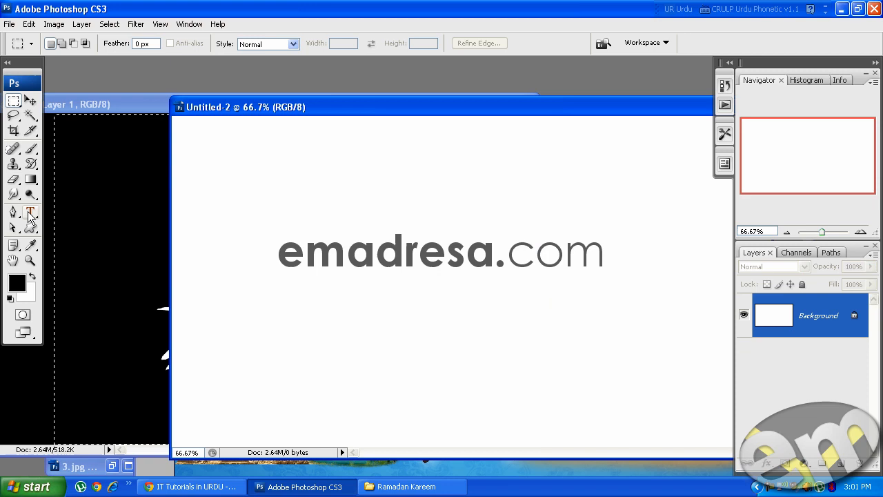
click(30, 153)
mouse_move(498, 260)
mouse_down()
mouse_move(473, 269)
mouse_move(502, 267)
mouse_move(500, 258)
mouse_move(575, 173)
mouse_up()
drag(535, 249, 601, 192)
drag(516, 271, 637, 257)
drag(506, 287, 582, 353)
mouse_move(482, 296)
mouse_down()
mouse_move(493, 366)
mouse_move(398, 341)
mouse_up()
drag(459, 281, 357, 281)
drag(456, 269, 325, 187)
drag(450, 246, 376, 154)
mouse_move(475, 230)
mouse_down()
mouse_move(456, 143)
mouse_move(537, 155)
mouse_up()
Try a Radial Blur on the white burst in the black document with the Zoom method, amount 100 and Good quality
click(81, 100)
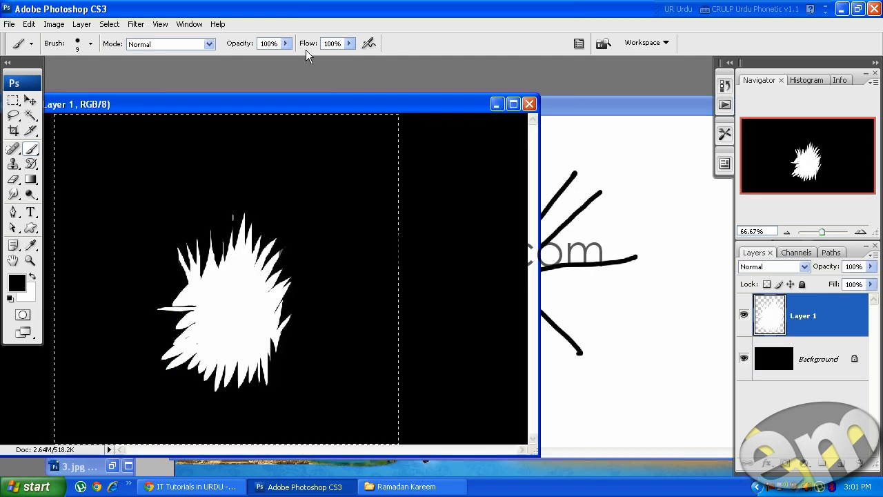
click(136, 24)
mouse_move(188, 151)
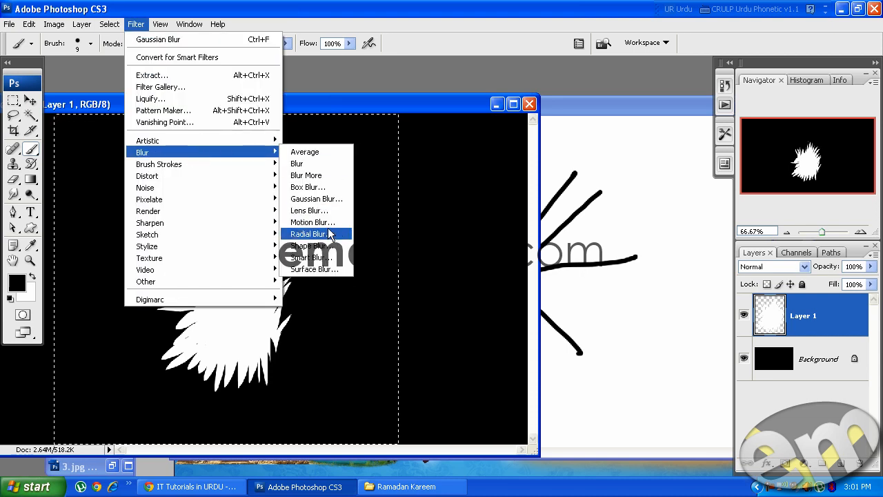
click(311, 234)
click(365, 199)
drag(354, 151, 458, 147)
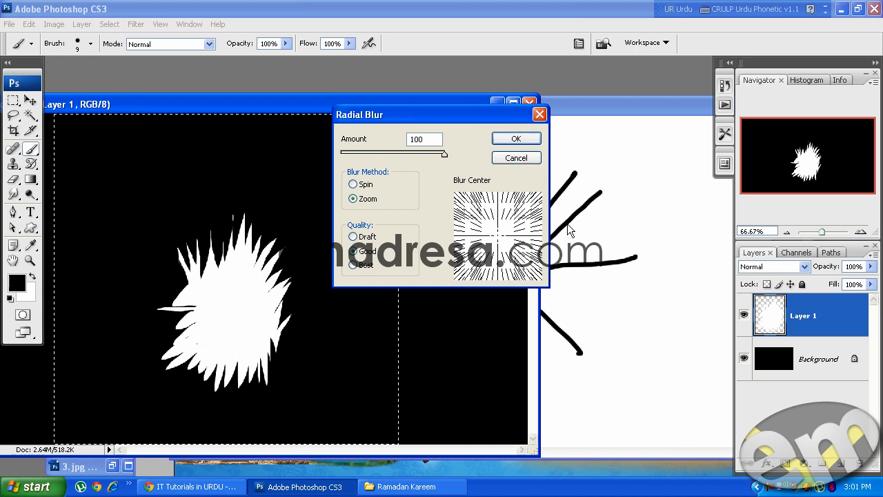
click(509, 139)
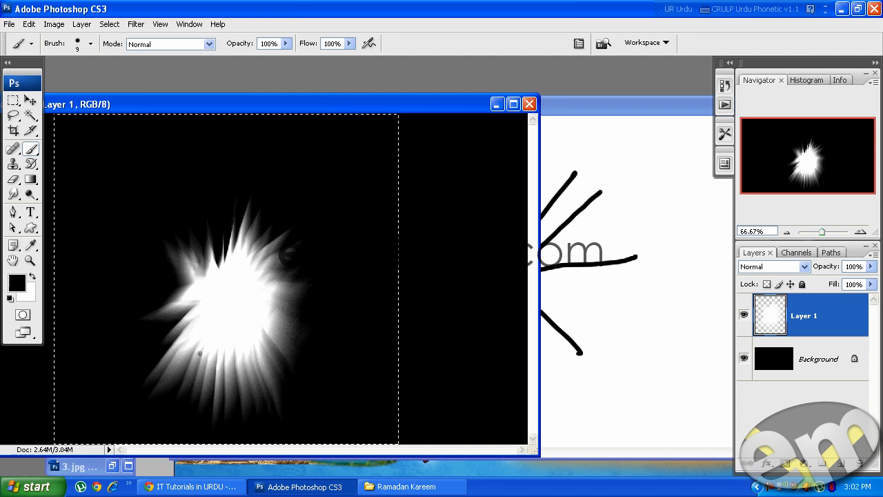
Repeat the Radial Blur on the burst, and undo both blur passes to restore the sharp white shape
click(136, 24)
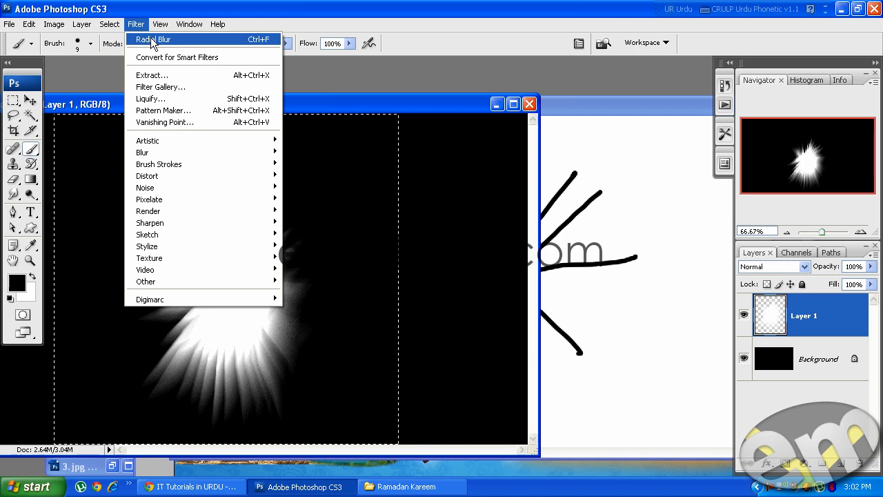
click(150, 40)
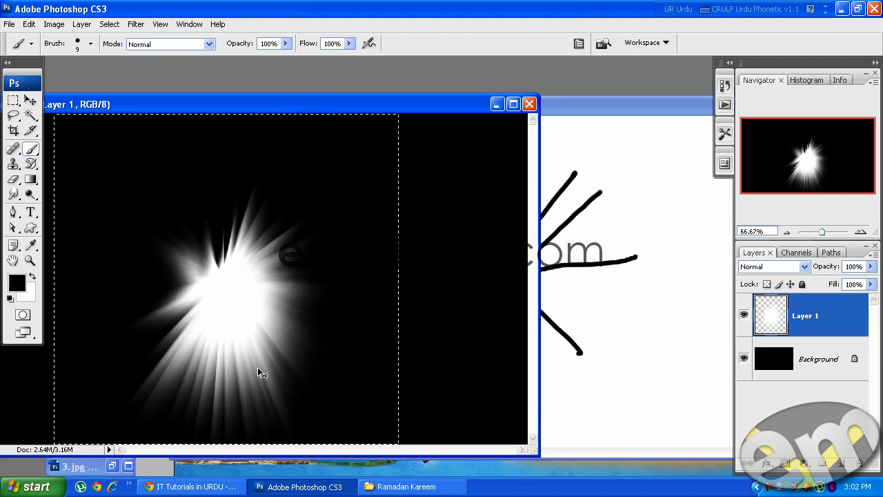
key(ctrl+alt+z)
key(ctrl+alt+z)
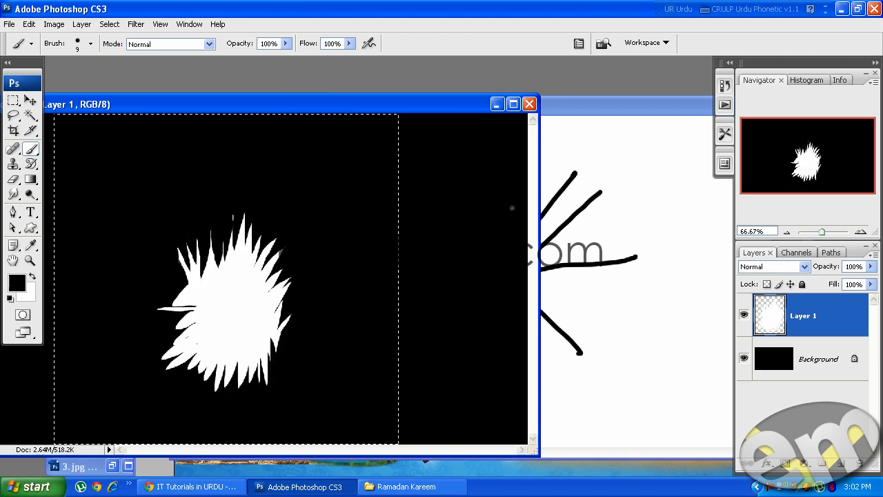
click(601, 106)
click(136, 23)
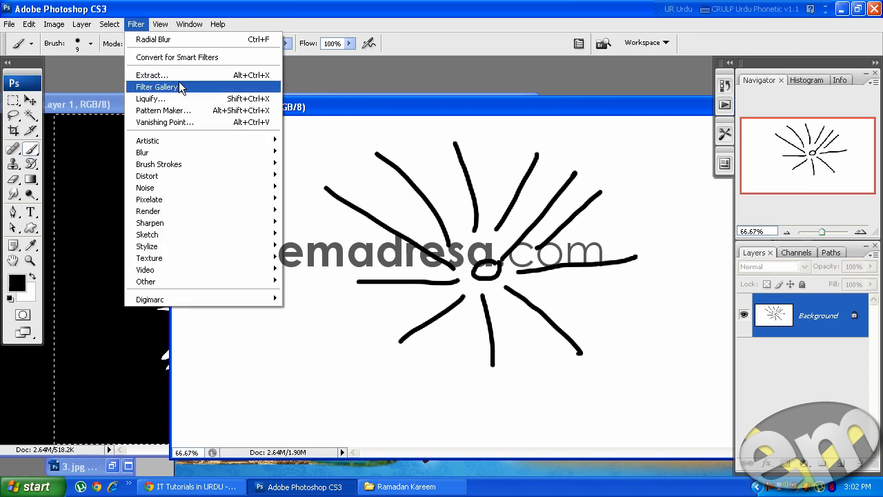
mouse_move(186, 152)
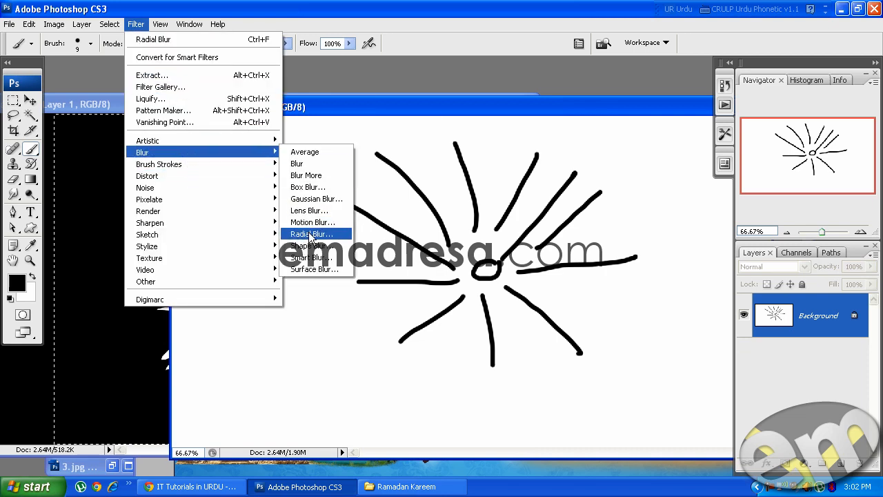
click(307, 234)
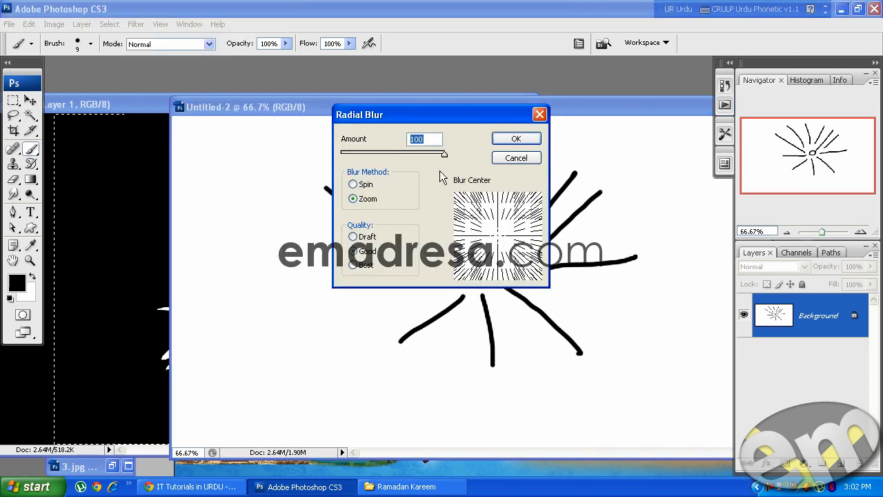
click(498, 249)
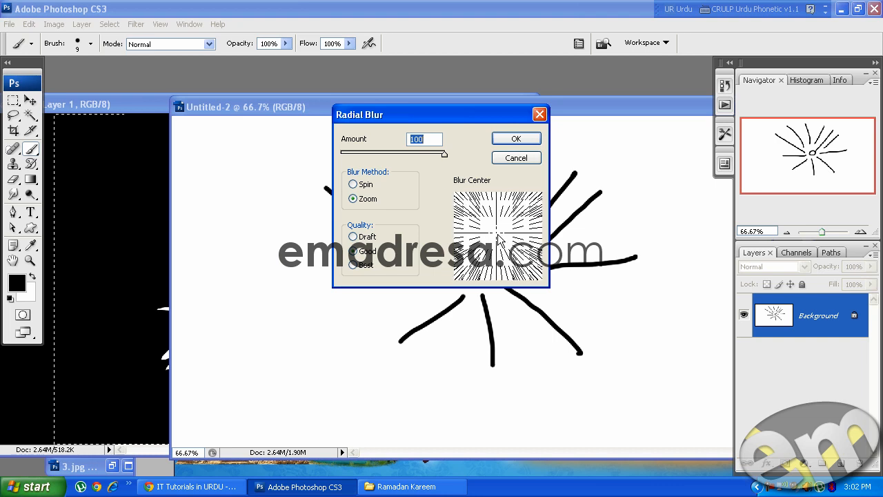
drag(498, 251, 504, 287)
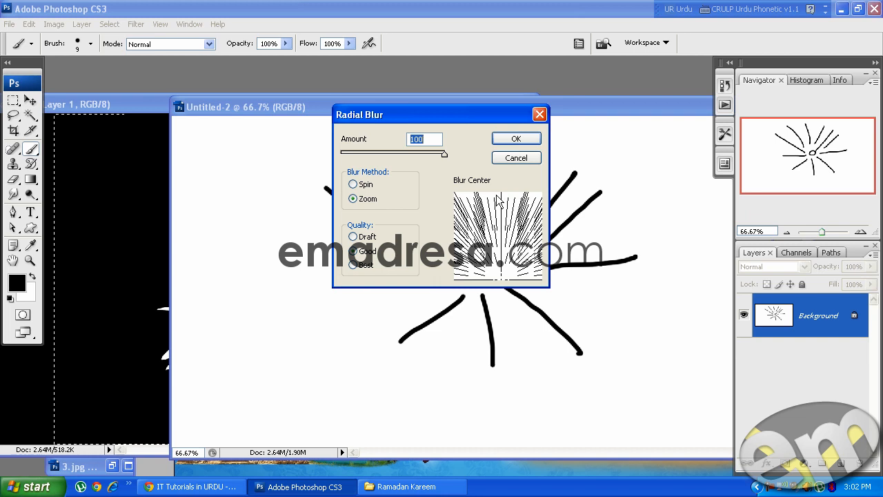
click(516, 158)
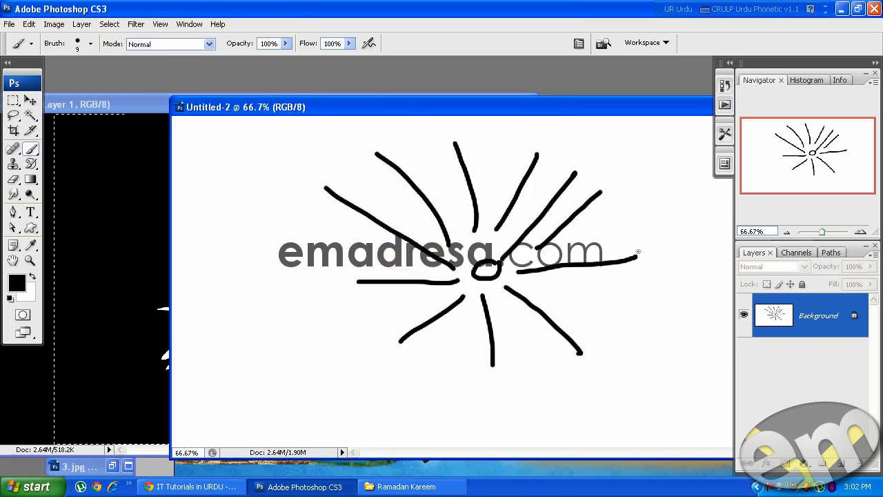
Clear the sketch in Untitled-2 with white and brush a fan of black rays spreading upward from a small circle
key(ctrl+Delete)
drag(491, 324, 409, 240)
drag(483, 309, 462, 243)
drag(491, 308, 487, 229)
mouse_move(518, 310)
mouse_down()
mouse_move(526, 236)
mouse_move(513, 246)
mouse_move(611, 212)
mouse_up()
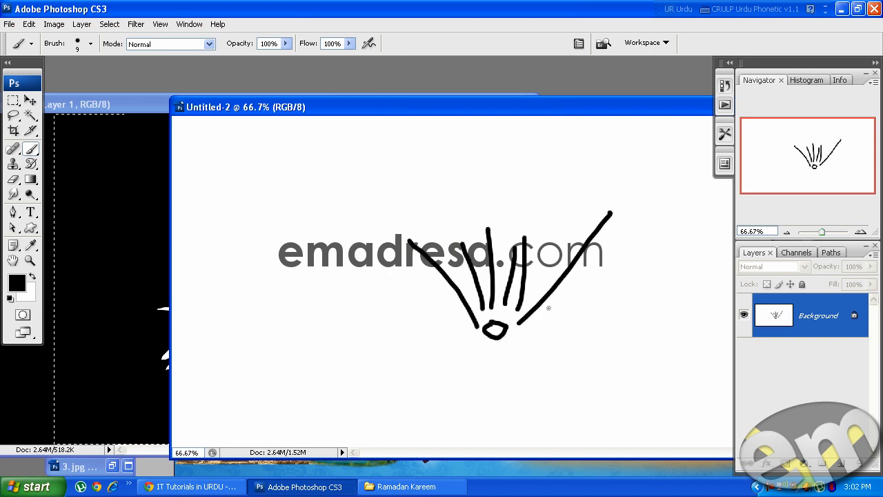
Apply a Zoom Radial Blur with amount 100 to the white burst, moving the blur center to the bottom middle
click(139, 97)
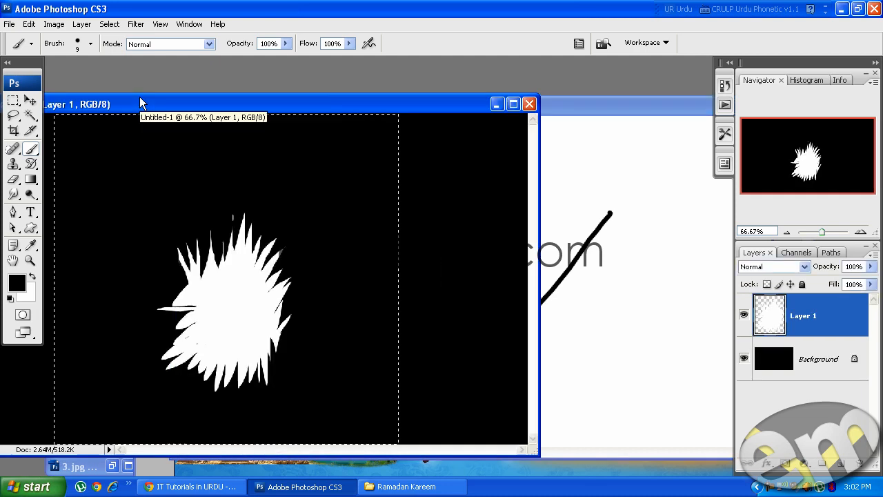
click(136, 24)
mouse_move(197, 153)
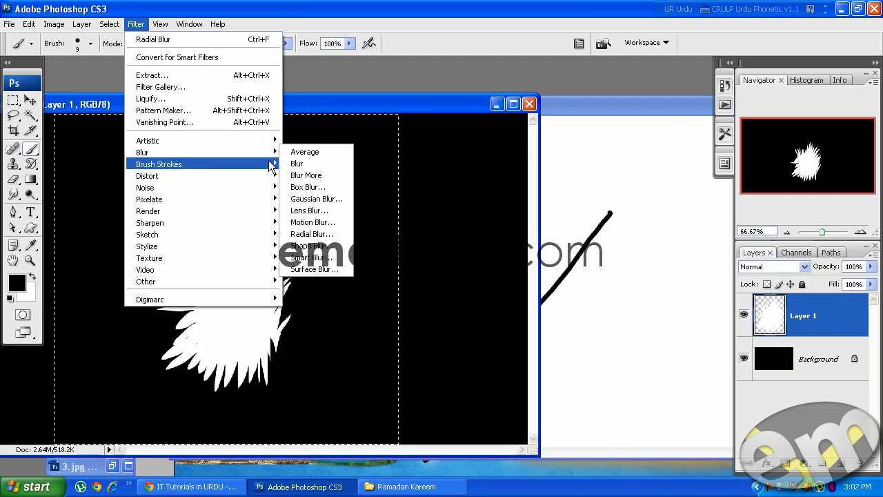
click(311, 234)
drag(495, 235, 497, 281)
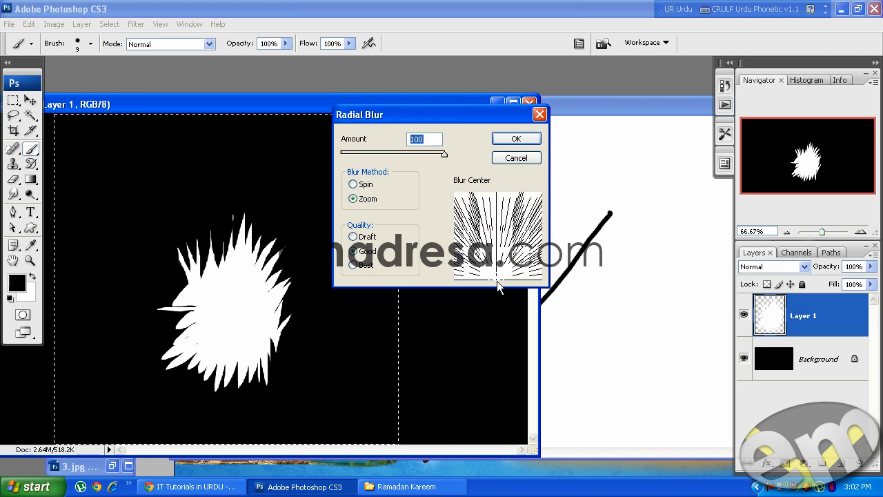
click(504, 138)
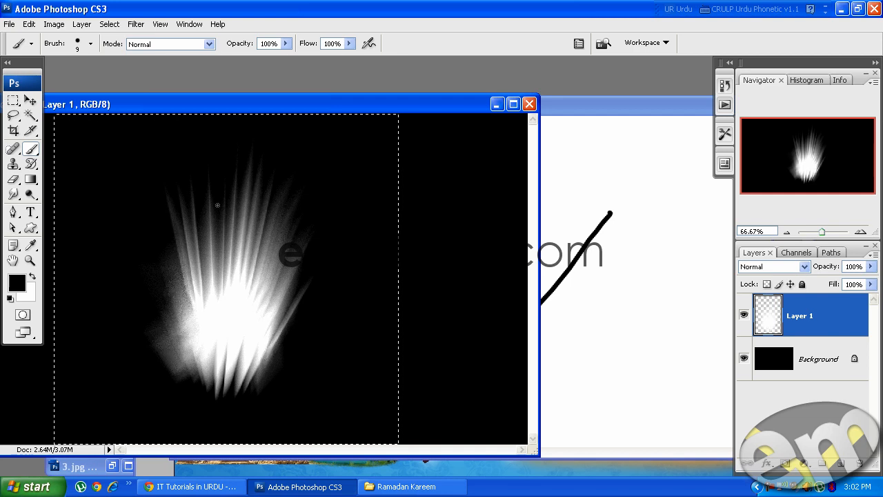
Apply the same Radial Blur to the light rays once more and move them a little right and down
click(136, 24)
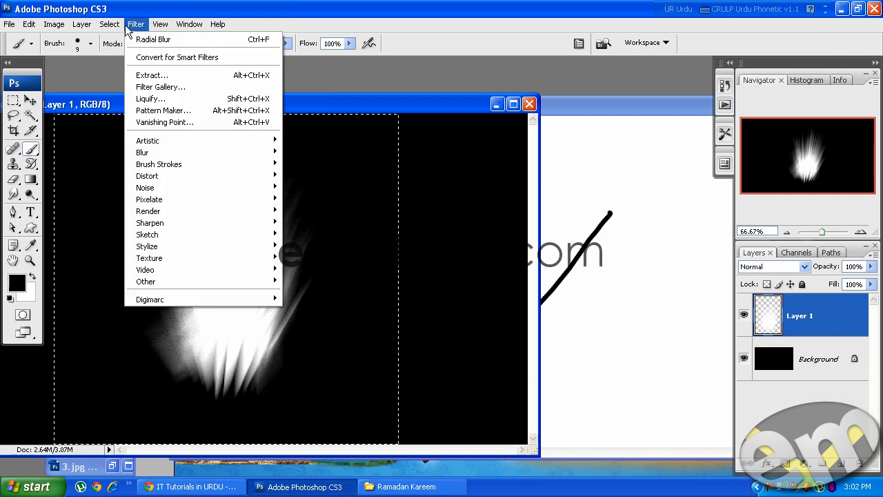
click(182, 39)
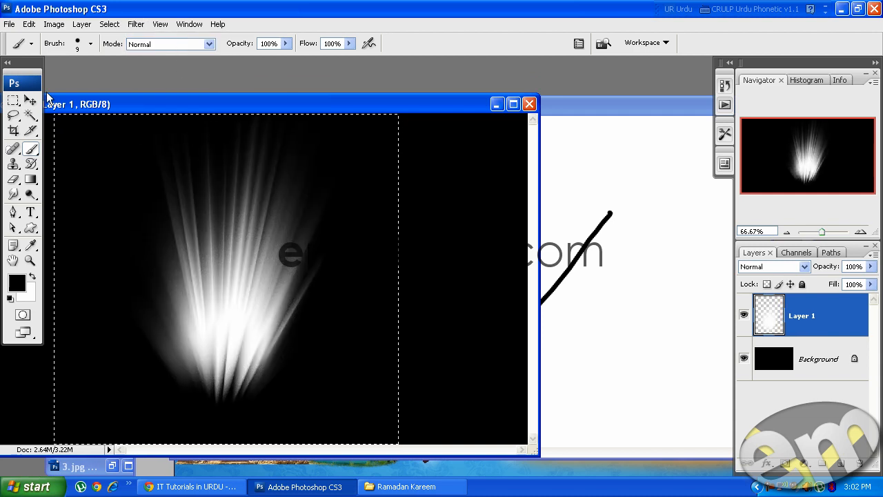
click(30, 100)
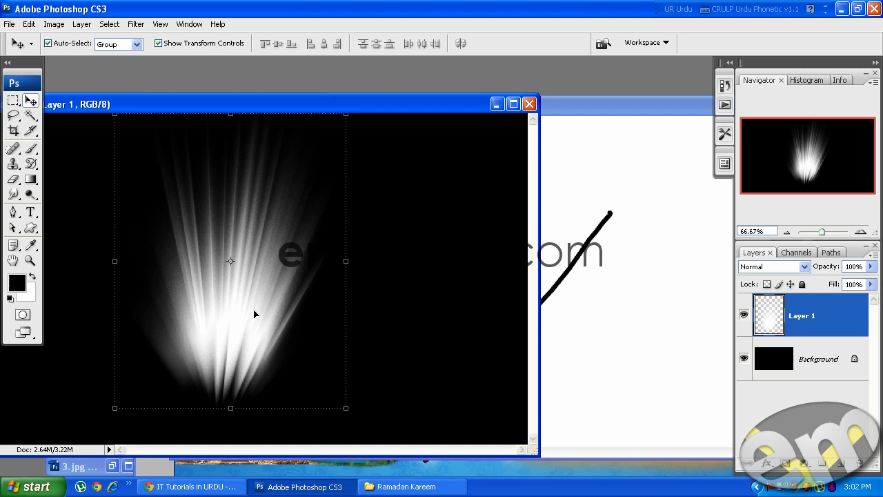
drag(253, 315, 307, 330)
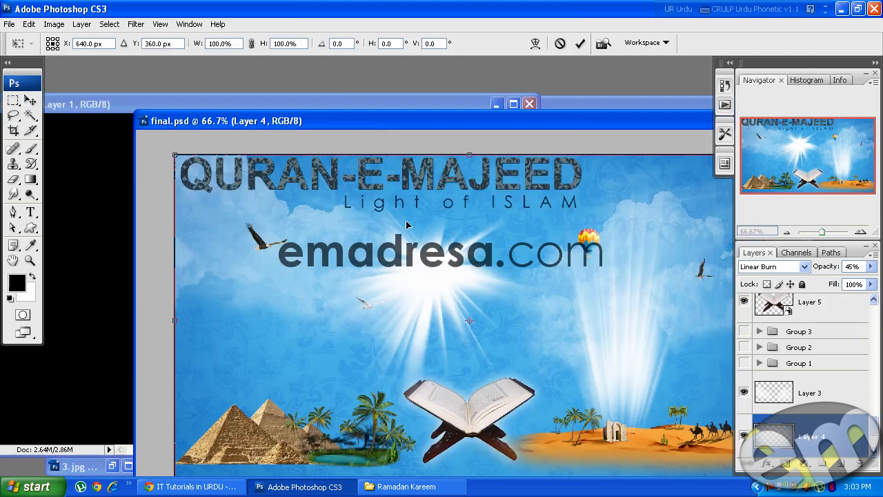
Accept the pending transform on Layer 4 in final.psd and hide the layers holding the white light burst and light rays
scroll(781, 389, down, 5)
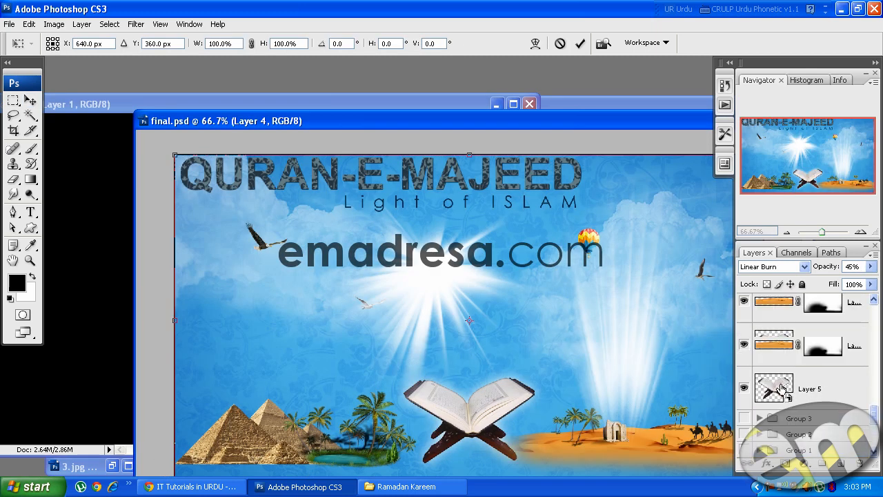
scroll(781, 390, up, 4)
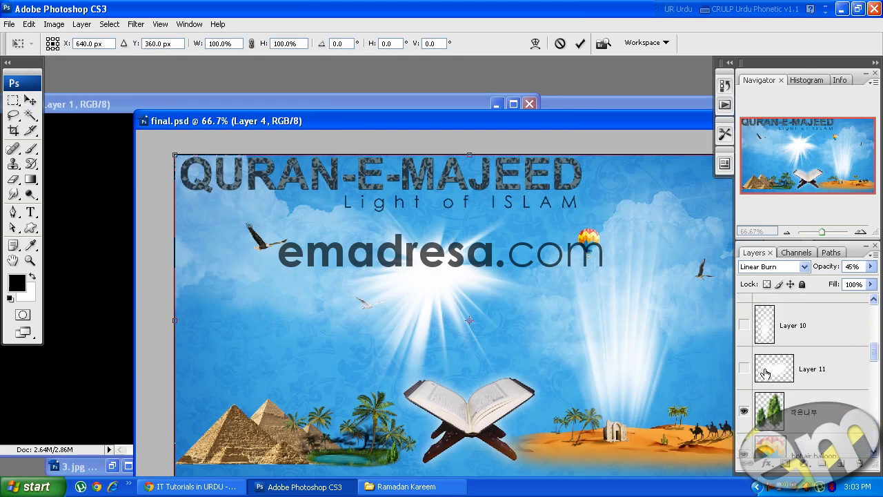
key(Return)
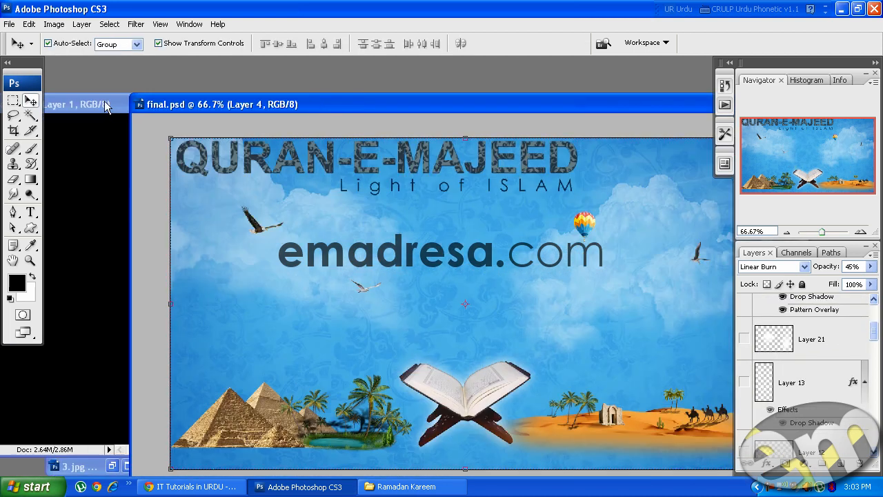
Bring the white light burst from Untitled-1 into final.psd and hide the cloud layer, Layer 3
click(74, 104)
drag(292, 295, 587, 311)
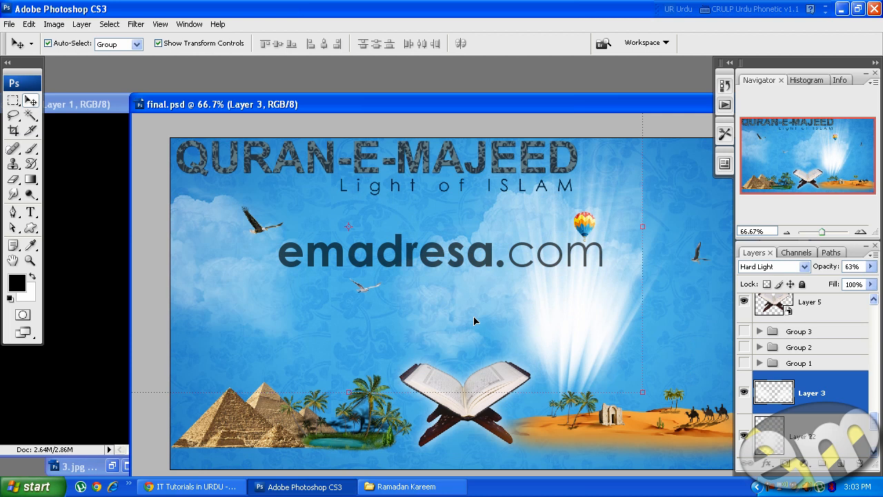
drag(474, 320, 591, 316)
scroll(798, 381, down, 5)
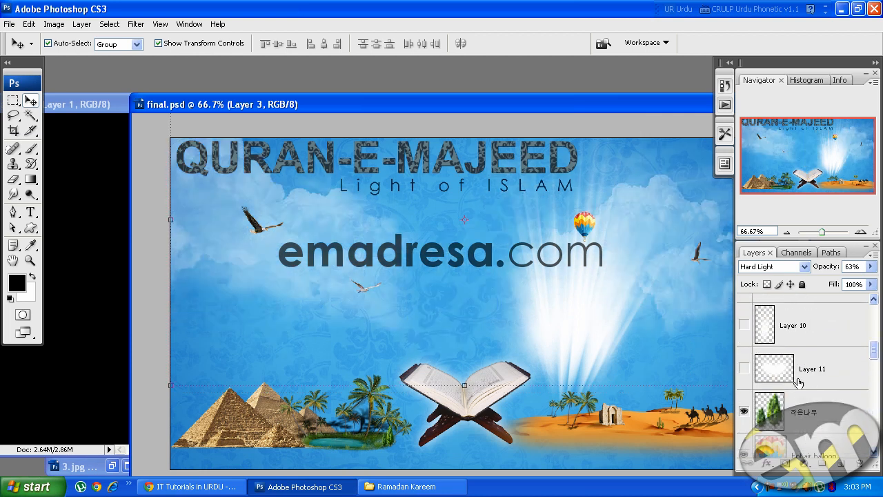
scroll(798, 382, up, 5)
click(802, 328)
click(578, 311)
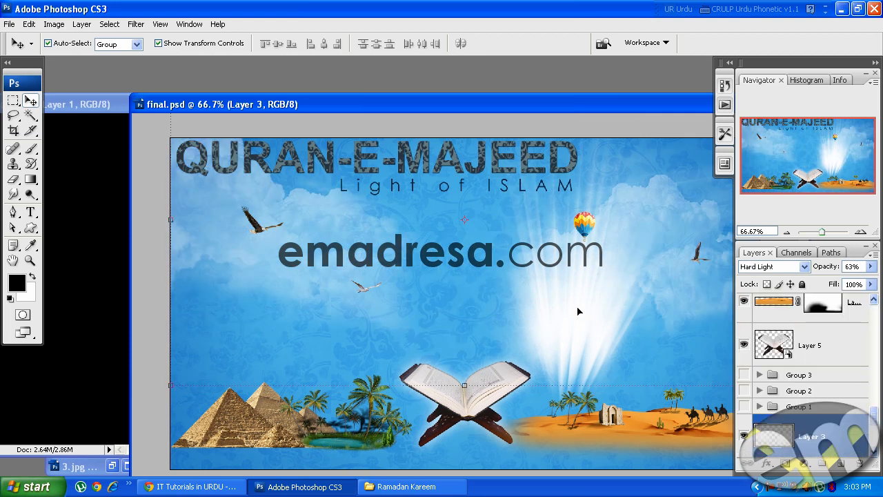
click(745, 438)
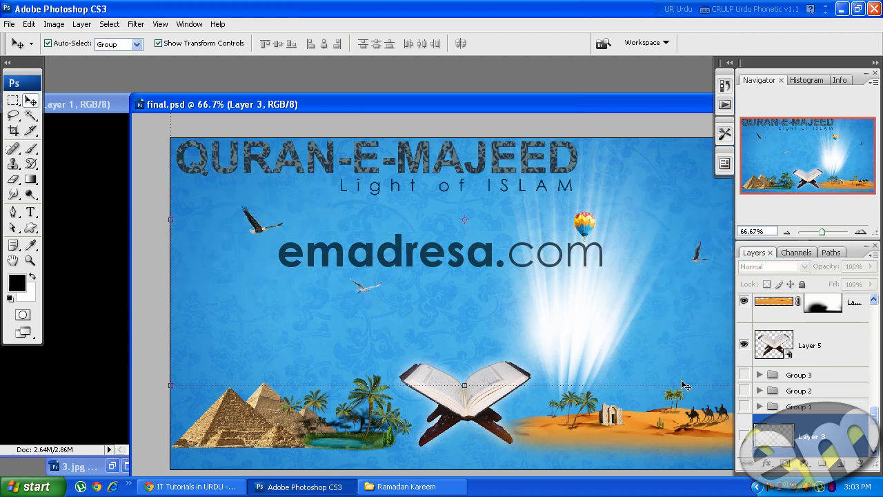
Move the light burst over the open book, scale it to 77.3% and lower it onto the pages
click(578, 302)
drag(578, 323, 463, 329)
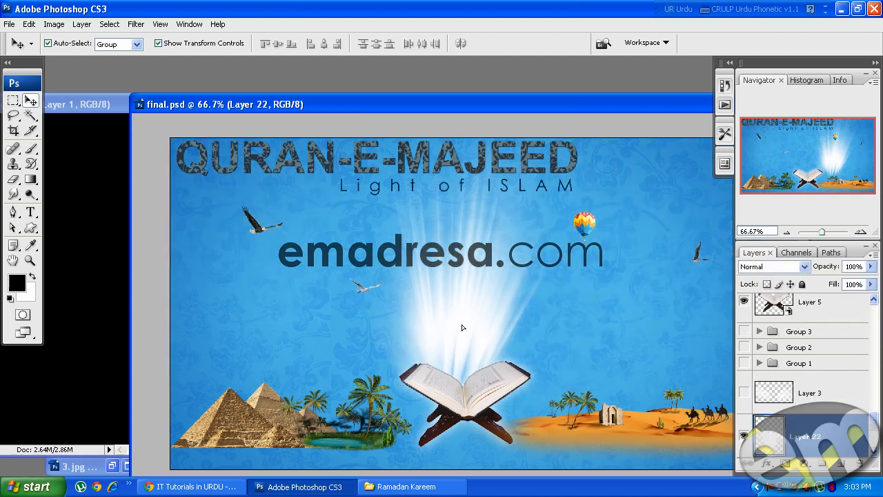
drag(571, 121, 552, 165)
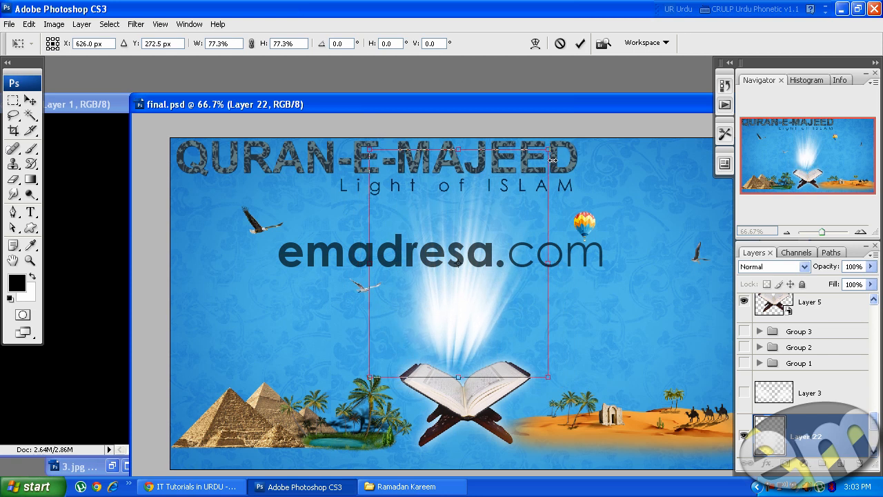
key(Return)
drag(482, 306, 483, 329)
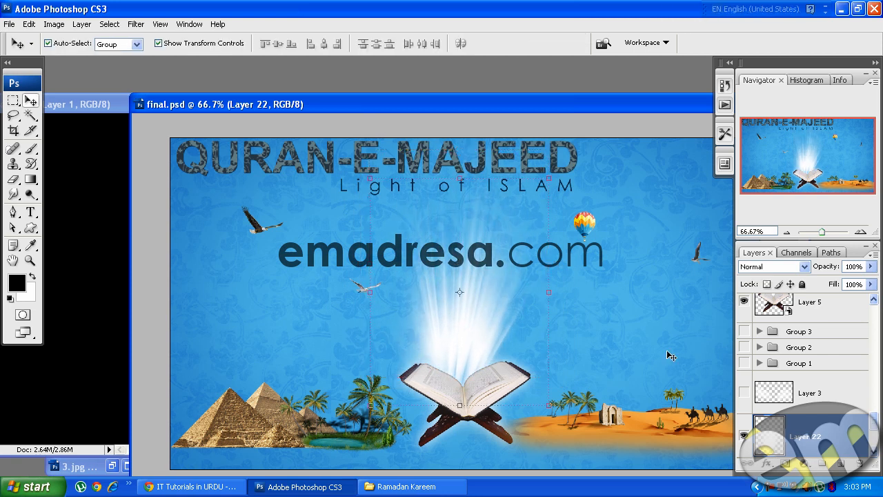
Raise Layer 22 to just below Layer 7 and rotate the light burst by -4.7°
drag(823, 439, 827, 379)
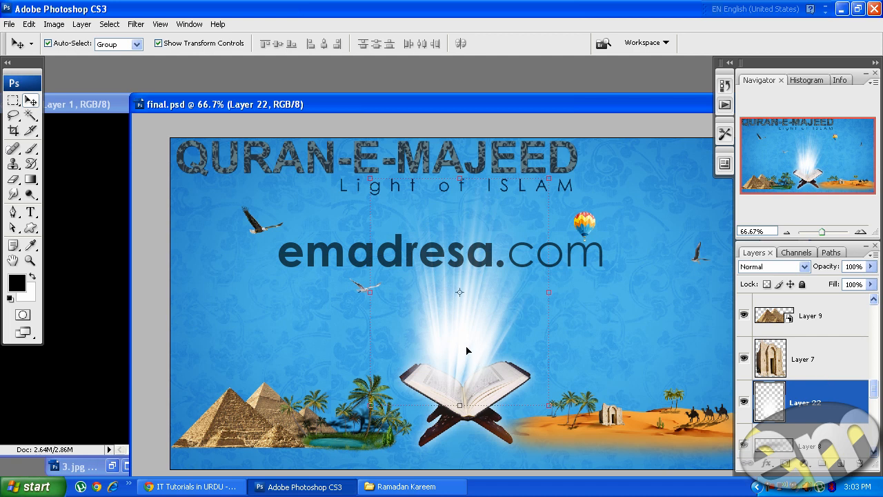
mouse_move(557, 412)
mouse_down()
mouse_move(558, 420)
mouse_move(571, 412)
mouse_up()
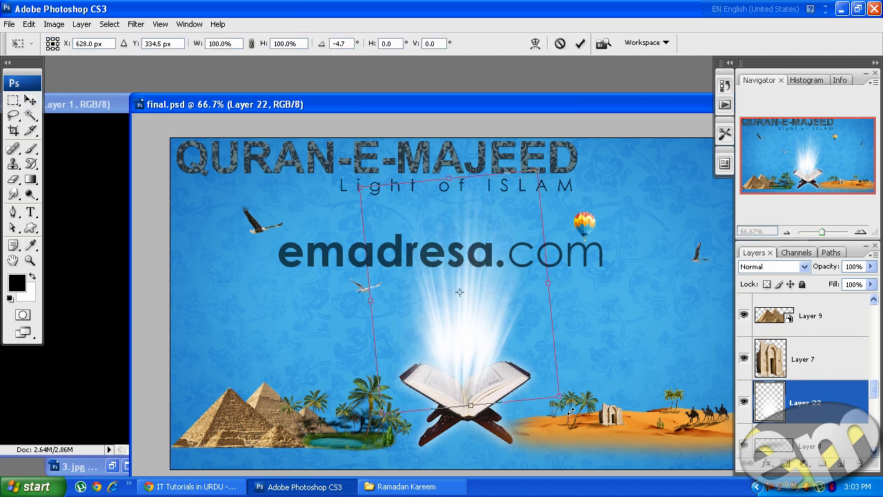
key(Return)
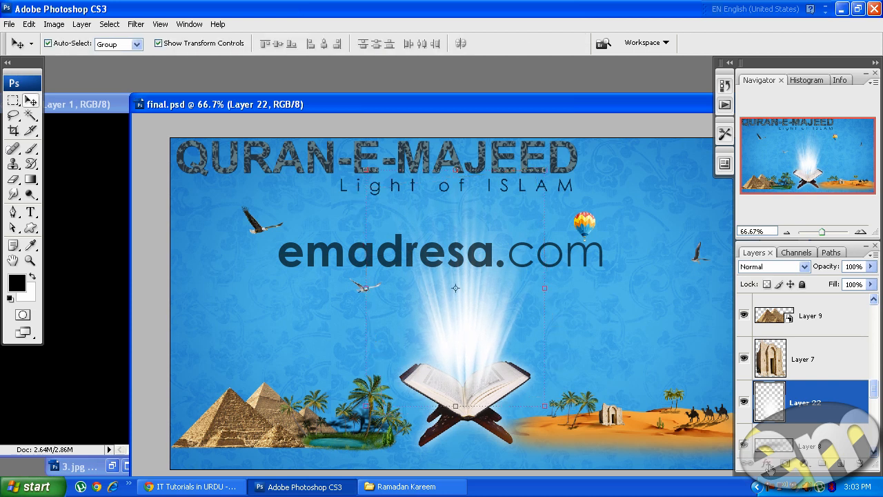
Add a layer beneath Layer 22 and paint a white glow over the book's pages with a 152 px brush at 0% hardness
click(773, 447)
click(840, 463)
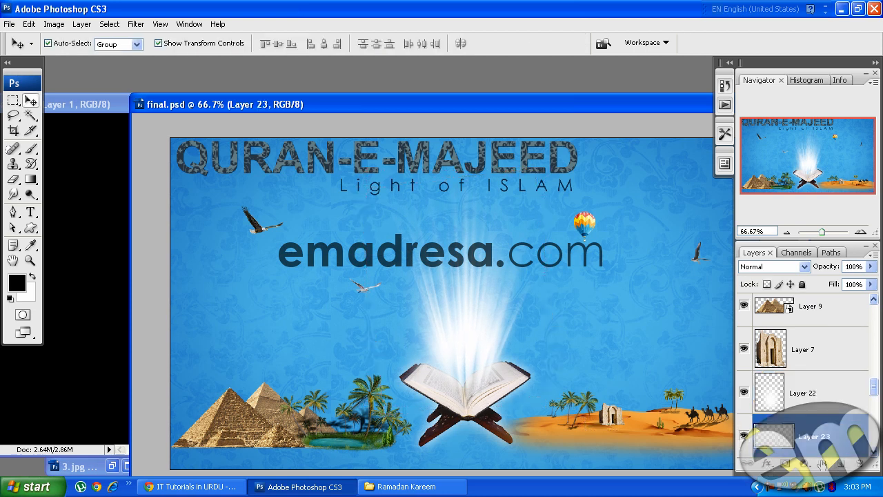
click(31, 148)
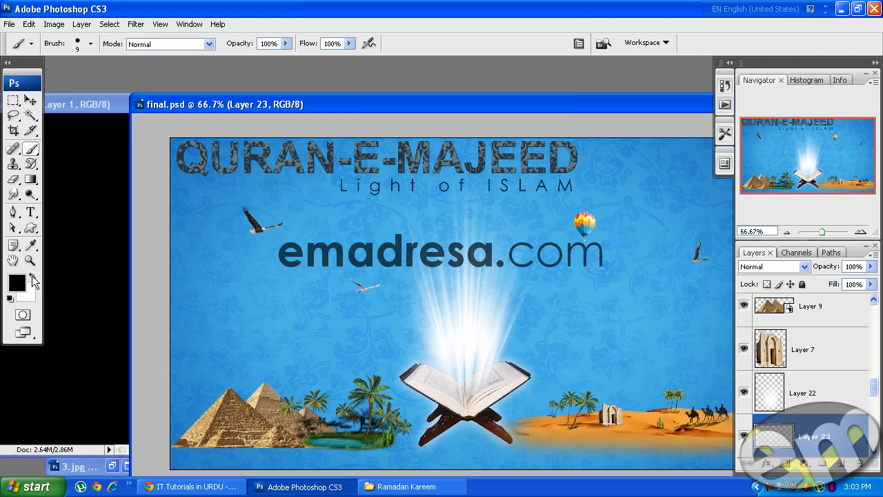
click(32, 277)
right_click(312, 335)
drag(412, 357, 329, 358)
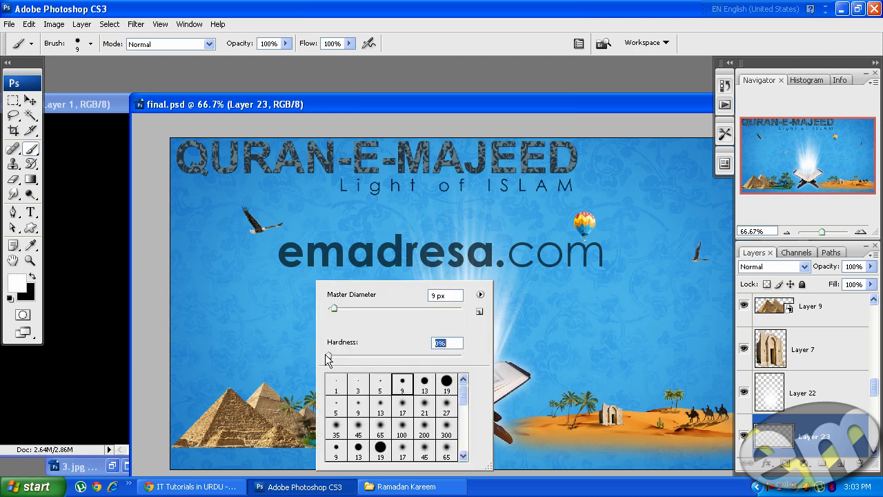
mouse_move(364, 308)
mouse_down()
mouse_move(378, 308)
mouse_move(374, 297)
mouse_move(412, 307)
mouse_up()
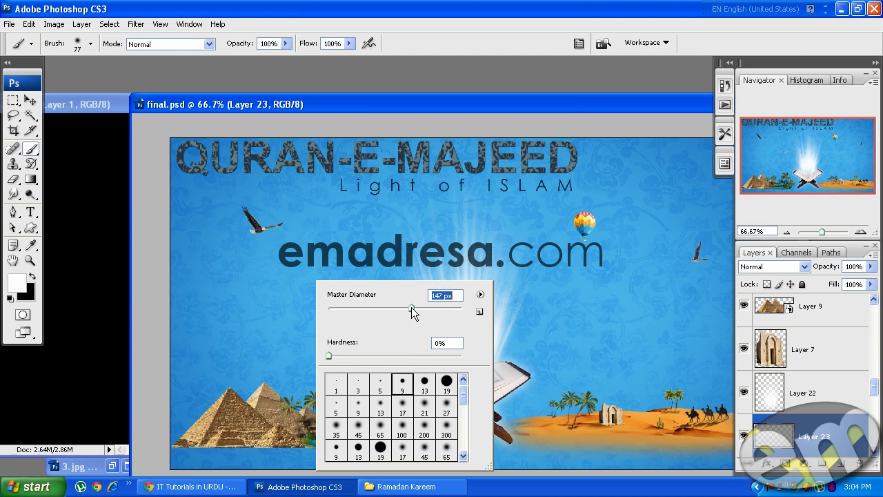
click(378, 106)
mouse_move(453, 380)
mouse_down()
mouse_move(494, 376)
mouse_move(466, 389)
mouse_move(439, 387)
mouse_up()
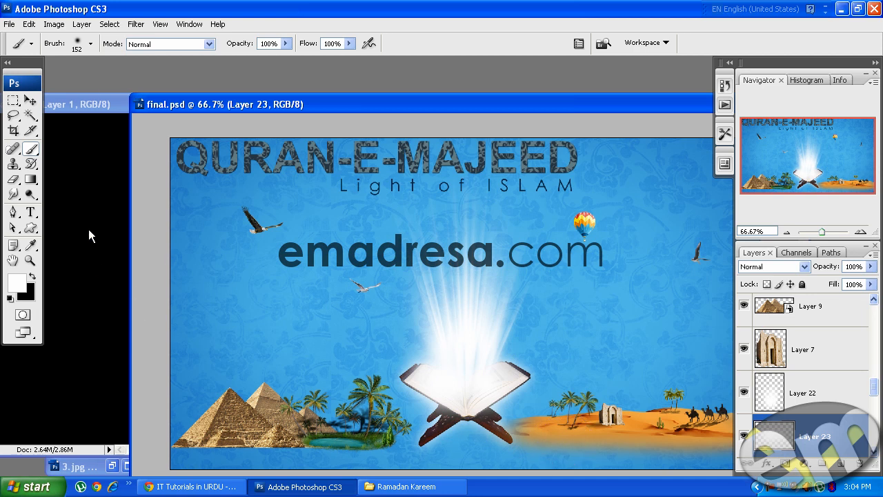
Switch to Untitled-1 and merge the light rays layer with the black background
click(89, 102)
click(13, 100)
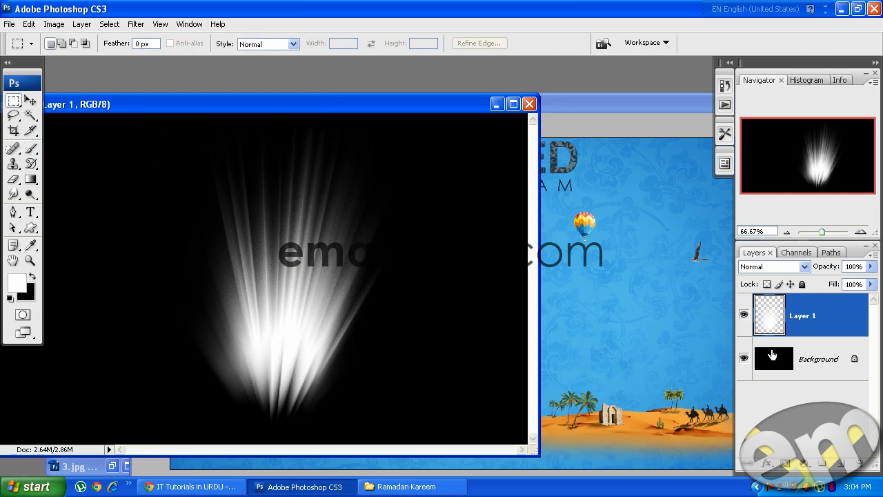
key(ctrl+e)
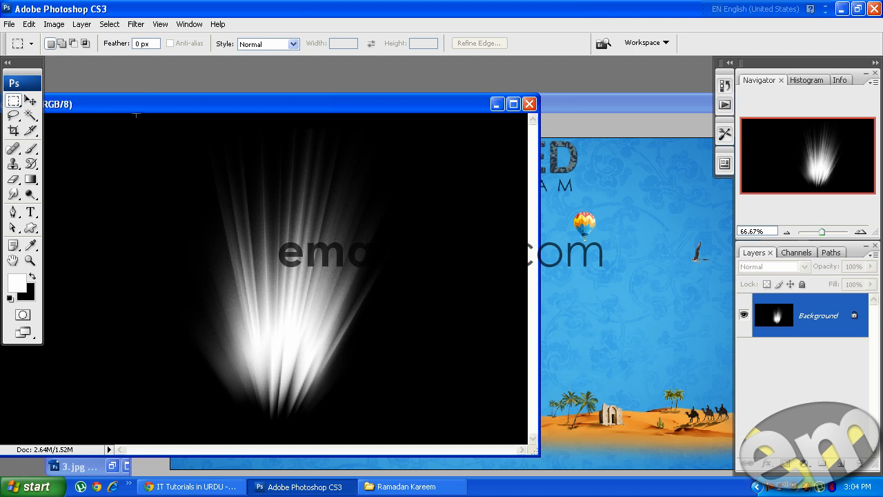
Copy a full-height rectangular area around the light rays and paste it as a new layer
drag(136, 114, 439, 448)
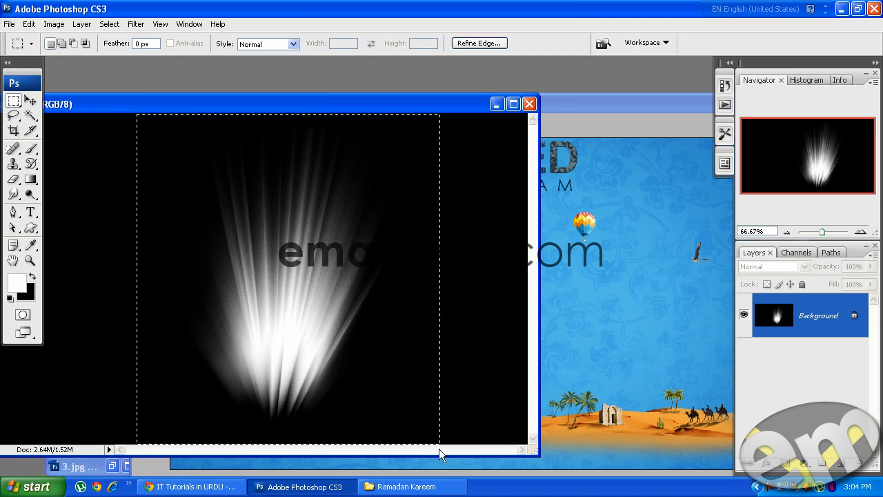
click(29, 24)
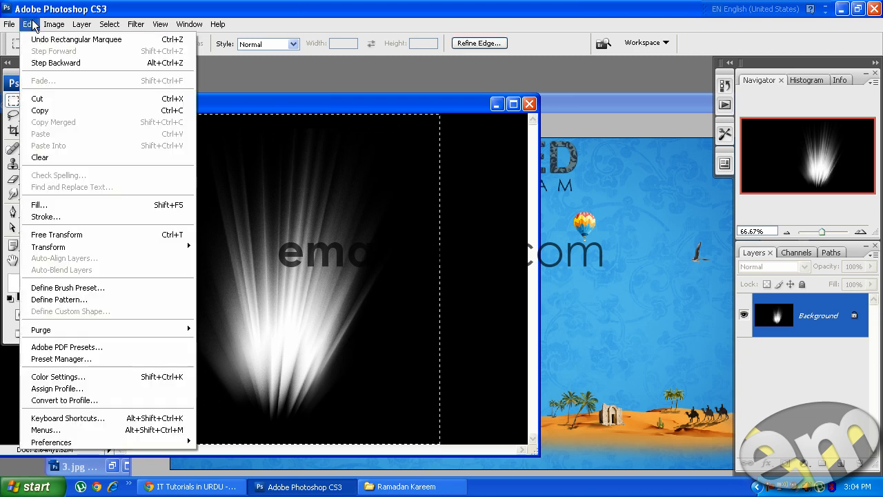
click(69, 111)
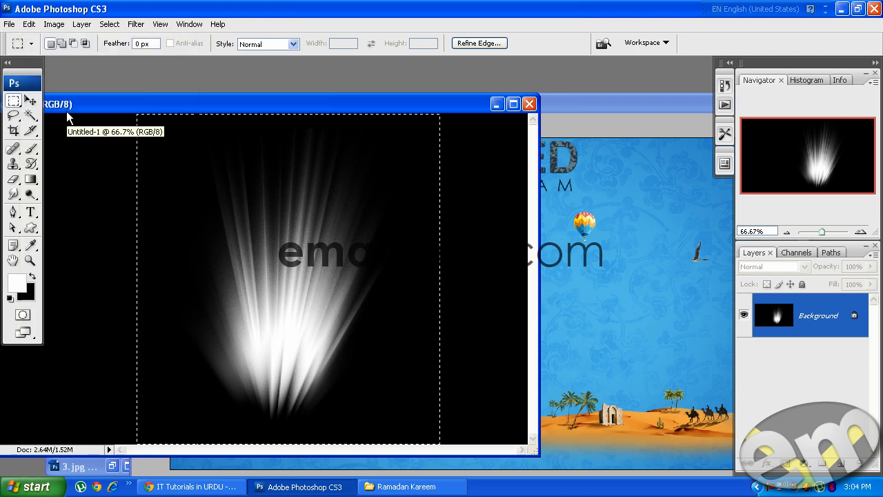
click(29, 24)
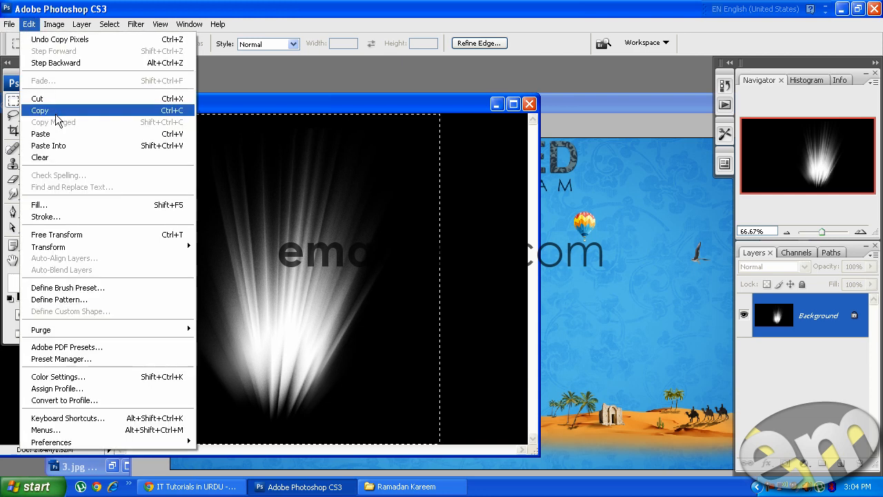
click(64, 137)
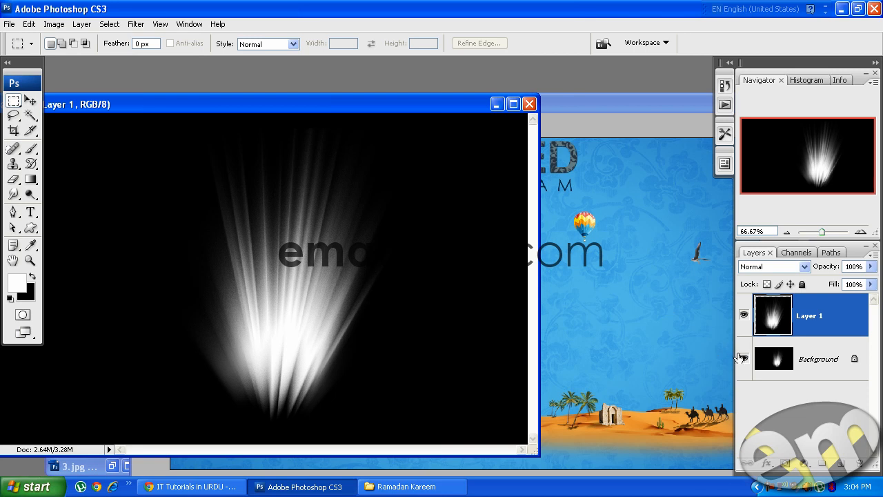
Hide the Background layer and invert the colors of the pasted light rays
click(743, 357)
drag(421, 105, 498, 100)
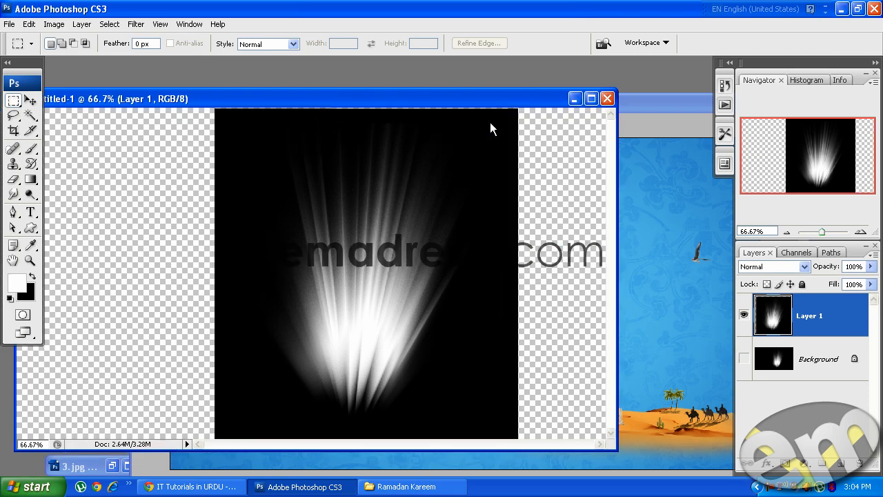
drag(378, 100, 440, 93)
key(ctrl+i)
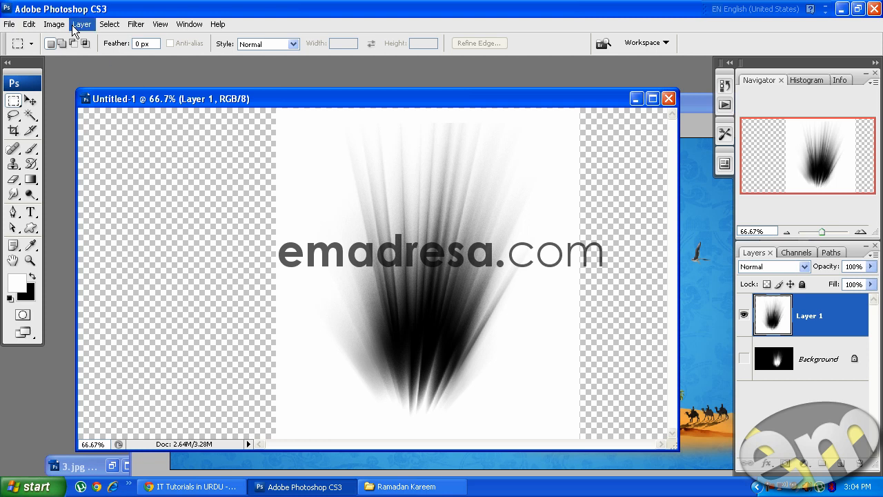
Define the inverted light rays as a brush preset named "light"
click(29, 24)
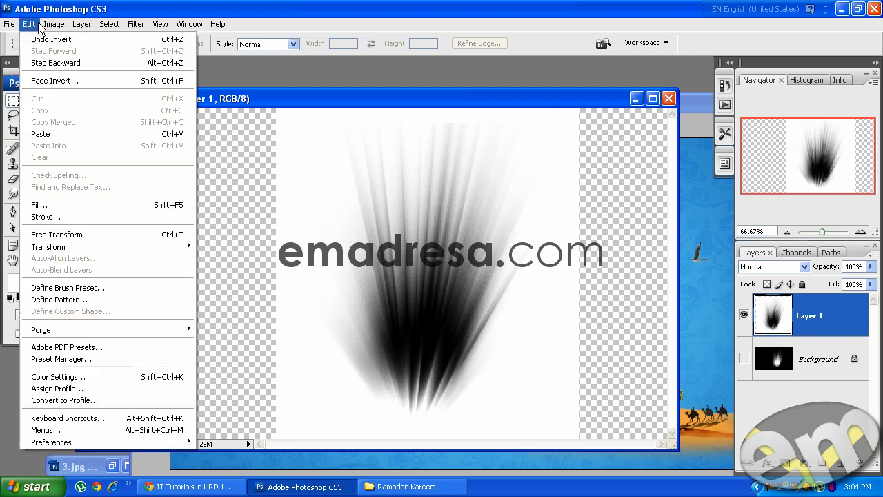
click(112, 290)
key(BackSpace)
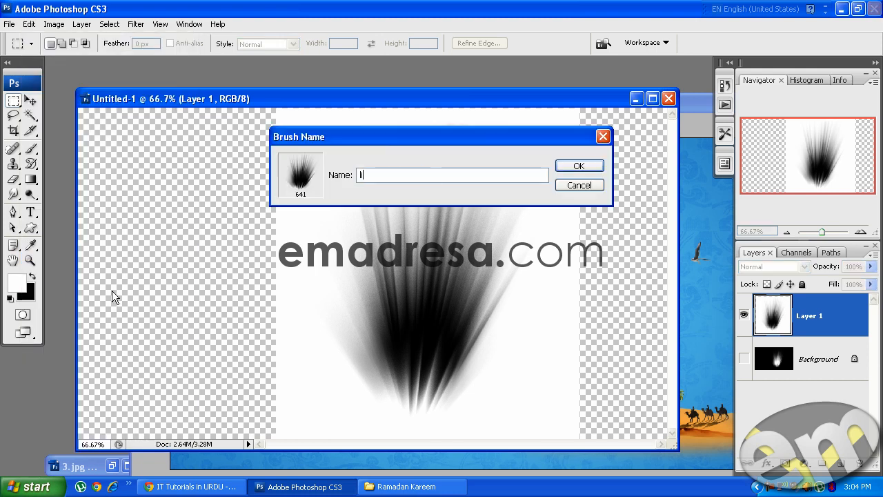
text(light)
key(Return)
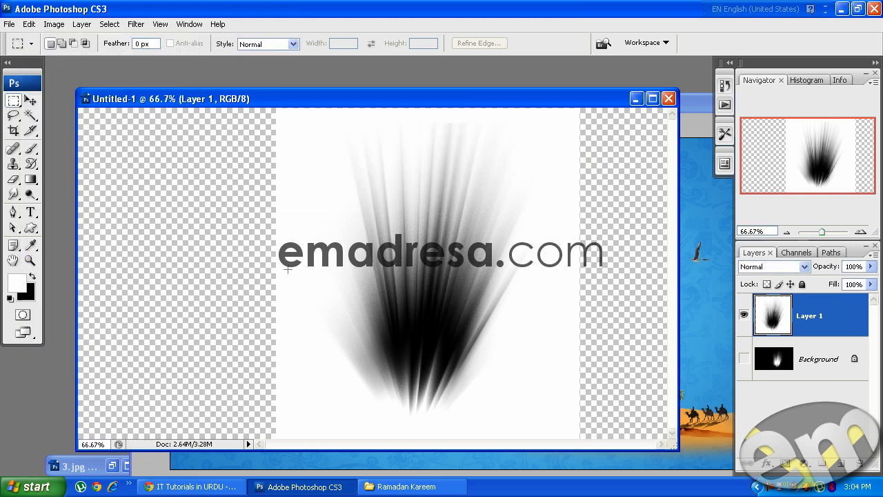
Return to final.psd and choose the 641 px light rays brush for the Brush tool
drag(516, 98, 312, 105)
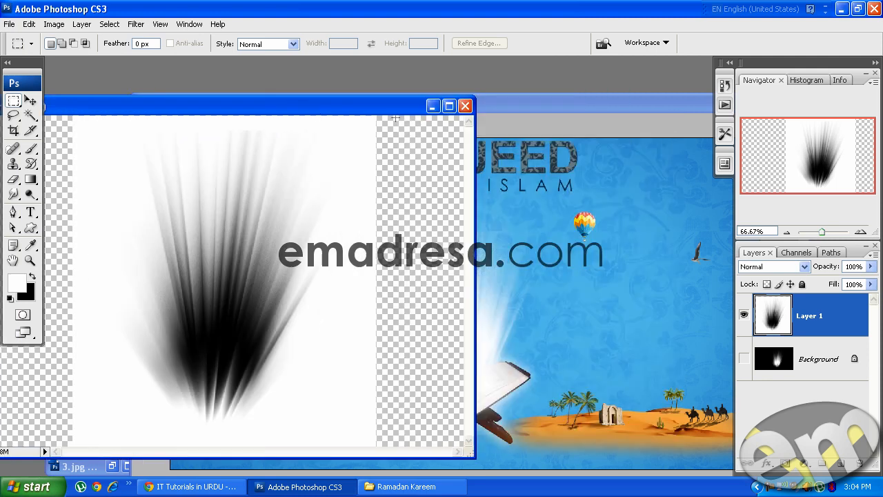
click(572, 118)
click(31, 100)
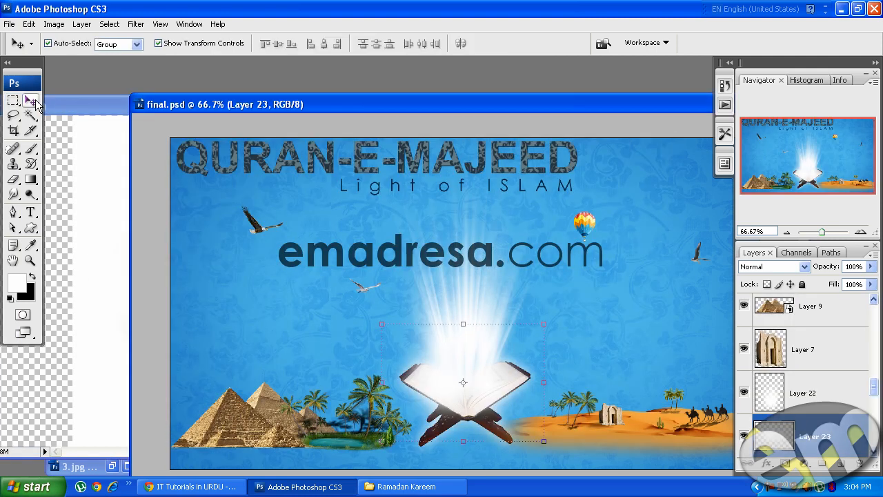
click(30, 148)
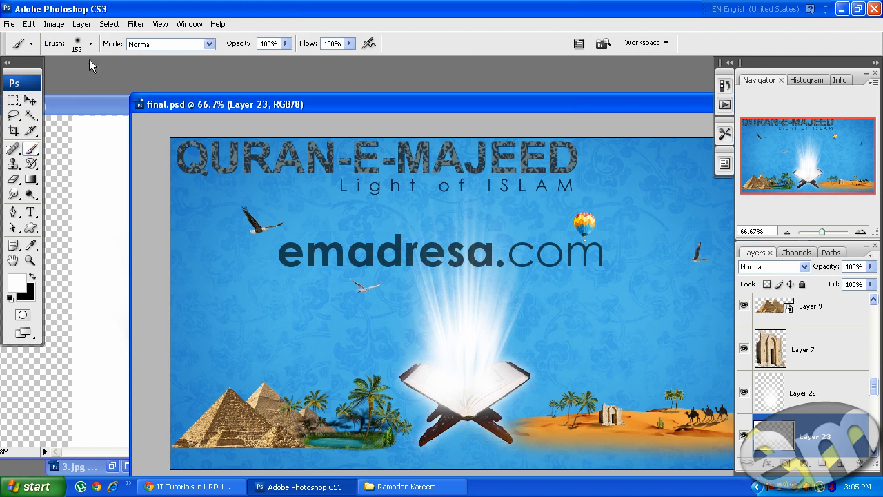
click(91, 43)
scroll(110, 218, down, 4)
scroll(111, 225, down, 1)
click(48, 223)
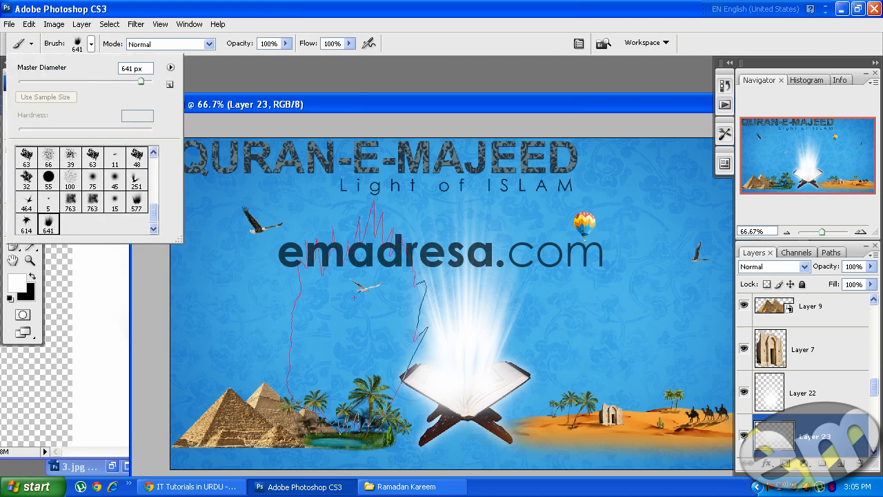
Add a new layer above Layer 22 and stamp the light rays once in white between the pyramids and the book
click(839, 399)
click(841, 464)
click(327, 295)
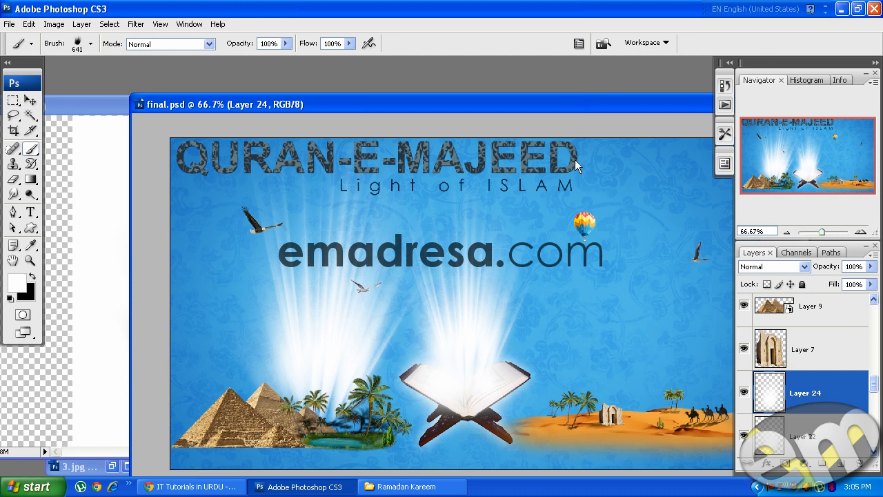
View the ray sketch in Untitled-2 once more and return to final.psd
drag(582, 104, 575, 166)
click(558, 104)
drag(544, 106, 472, 101)
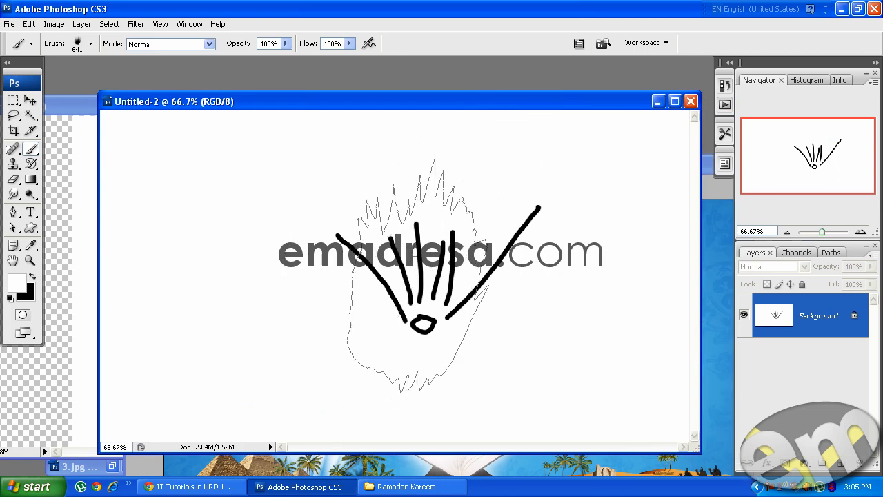
click(707, 165)
drag(550, 163, 531, 101)
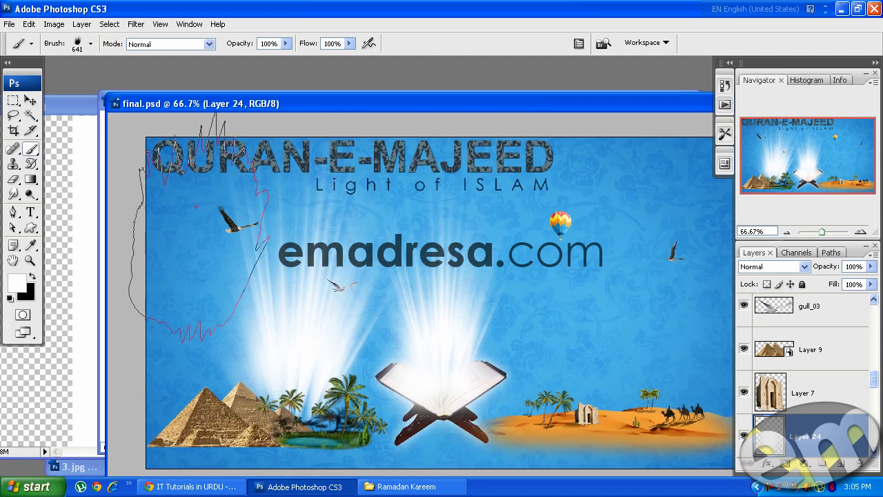
Set the foreground colour to dark red and stamp the light rays once on a new layer above the desert scene
click(17, 283)
click(704, 286)
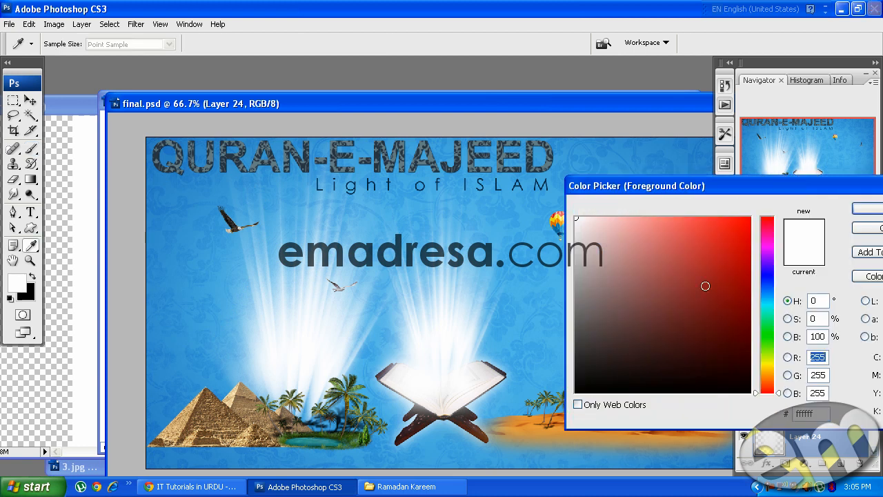
click(862, 208)
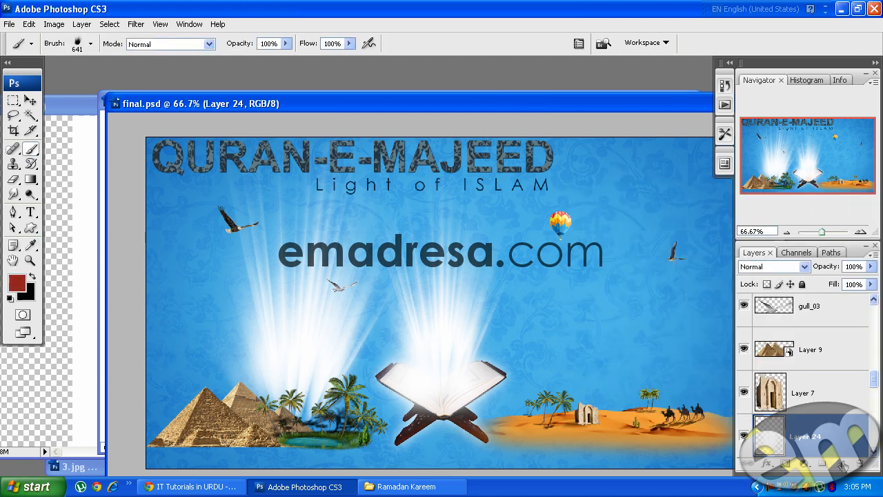
click(841, 463)
click(556, 272)
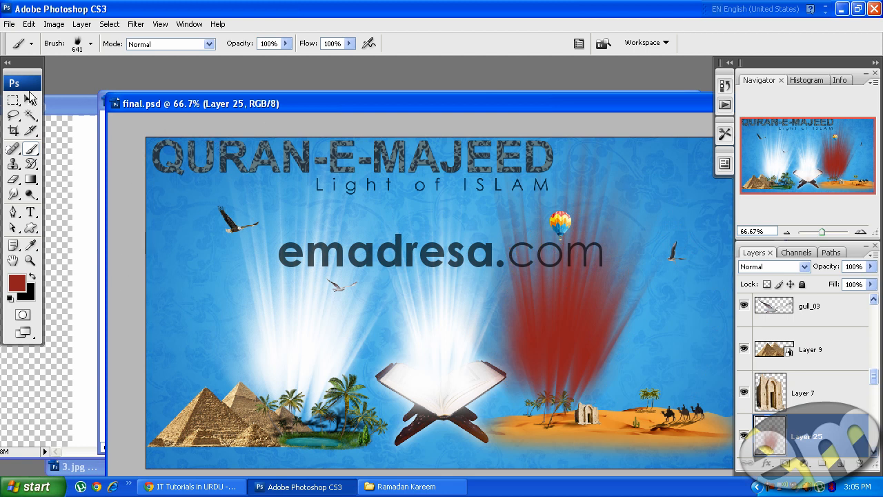
Delete the red light rays layer and hide Layer 24, the white rays between the pyramids and the book
click(30, 101)
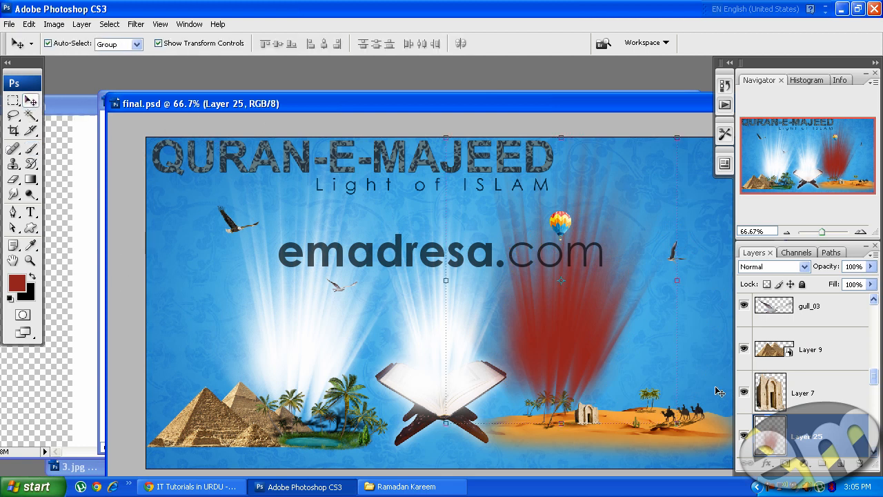
drag(847, 430, 859, 463)
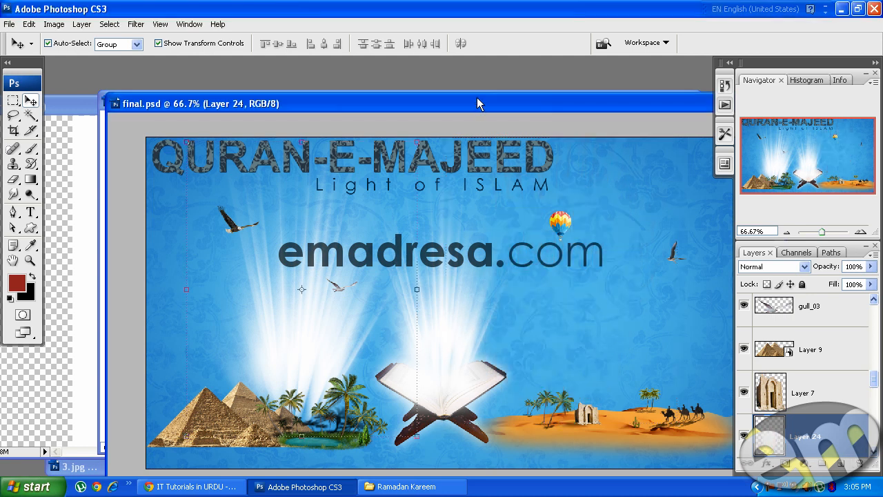
drag(477, 103, 405, 100)
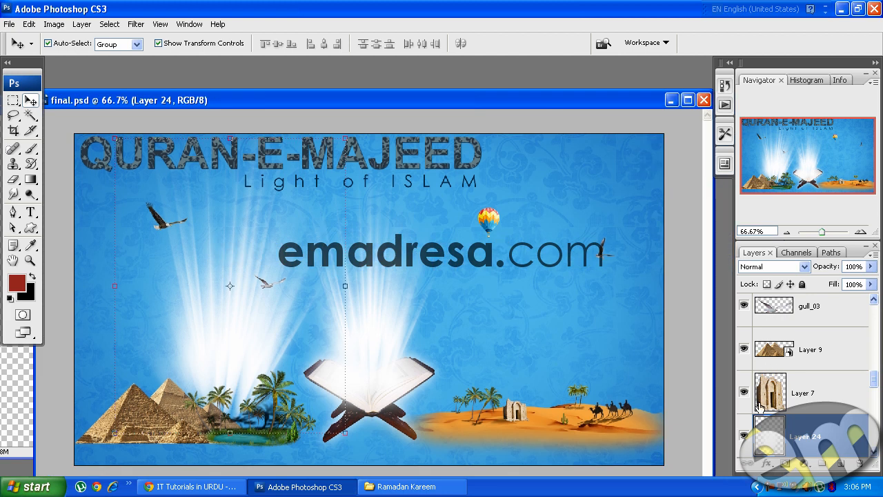
click(744, 435)
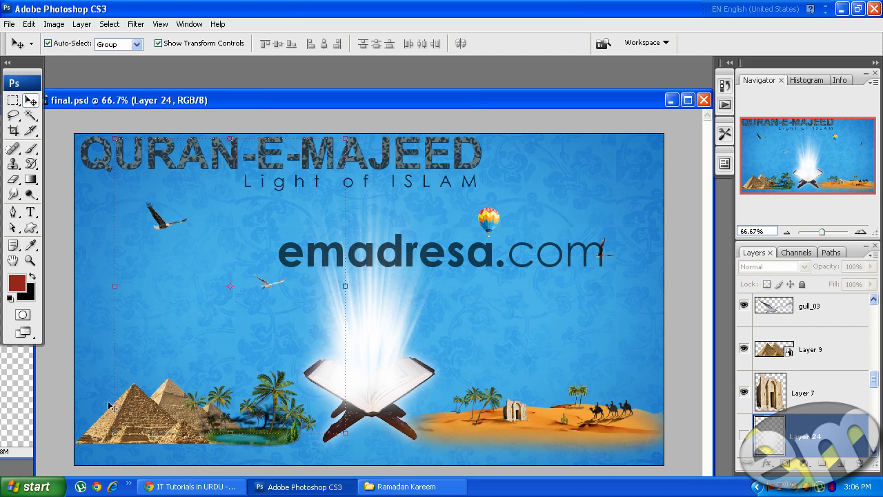
drag(35, 413, 121, 394)
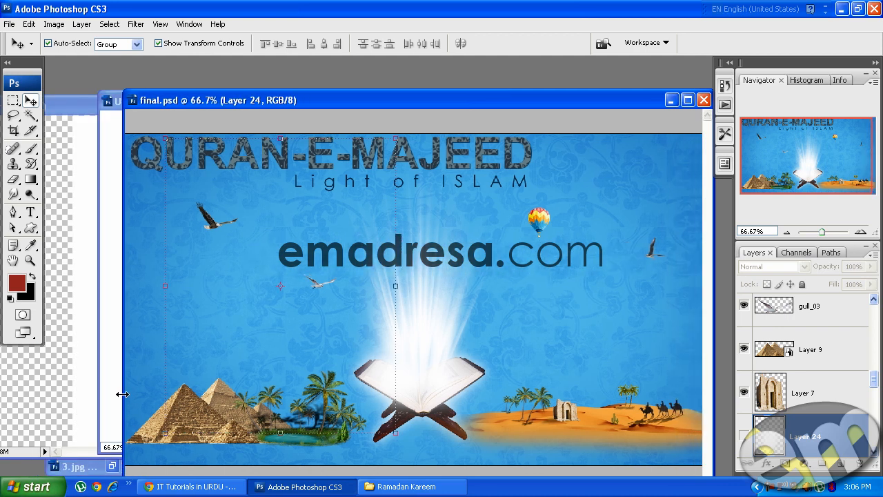
Close the inverted light rays document and the Untitled-2 ray sketch without saving either one
click(72, 111)
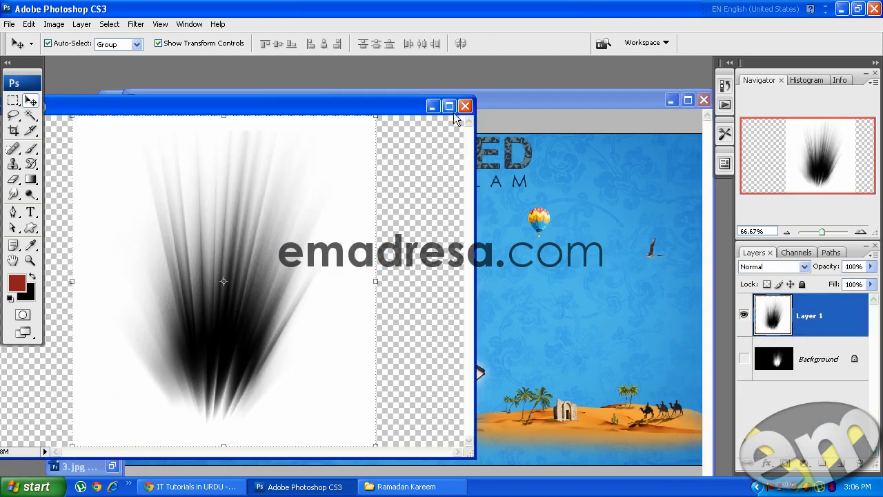
click(465, 106)
click(443, 199)
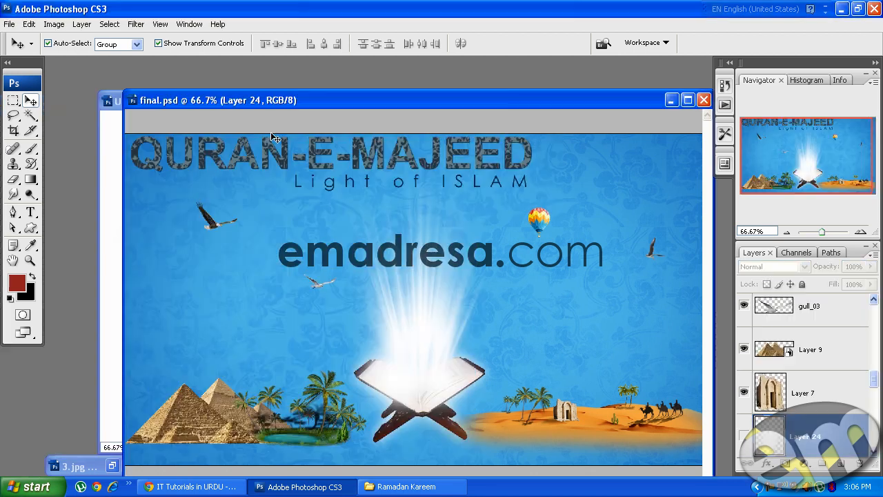
click(108, 101)
click(695, 105)
click(442, 197)
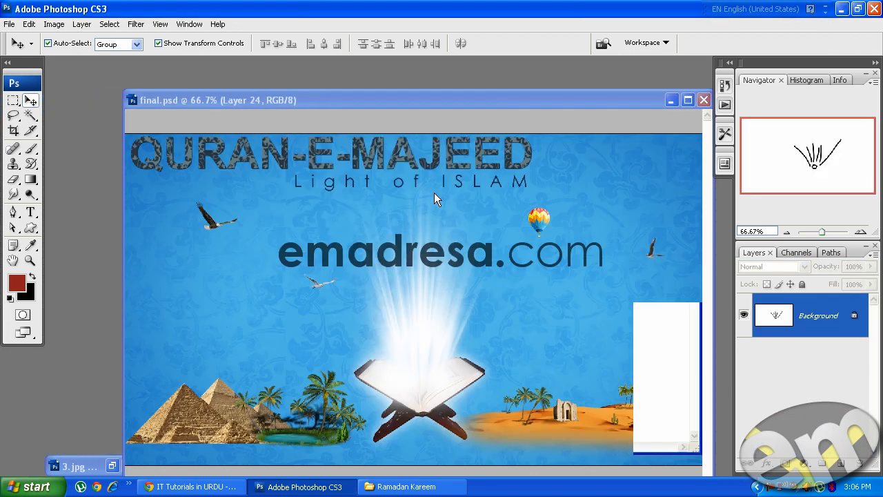
Switch to the Ramadan Kareem folder, open its Images subfolder and bring palm picture 3 into Photoshop
click(407, 486)
click(445, 270)
click(431, 200)
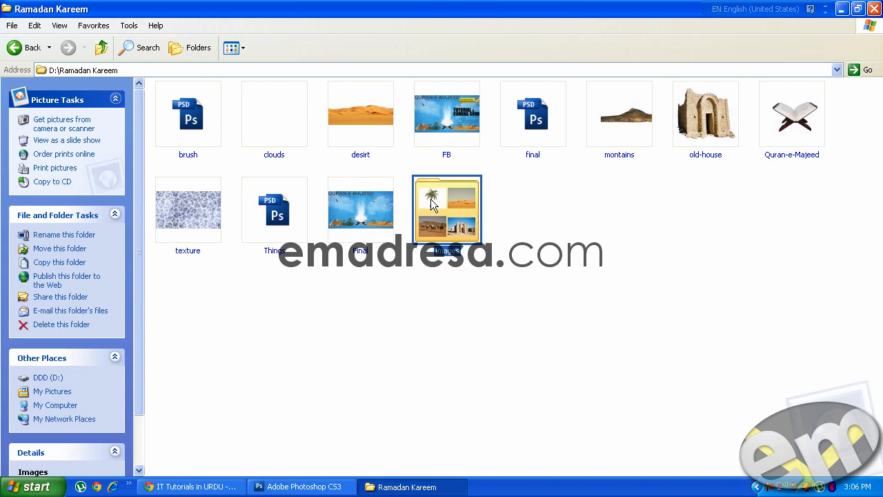
double_click(431, 200)
click(357, 407)
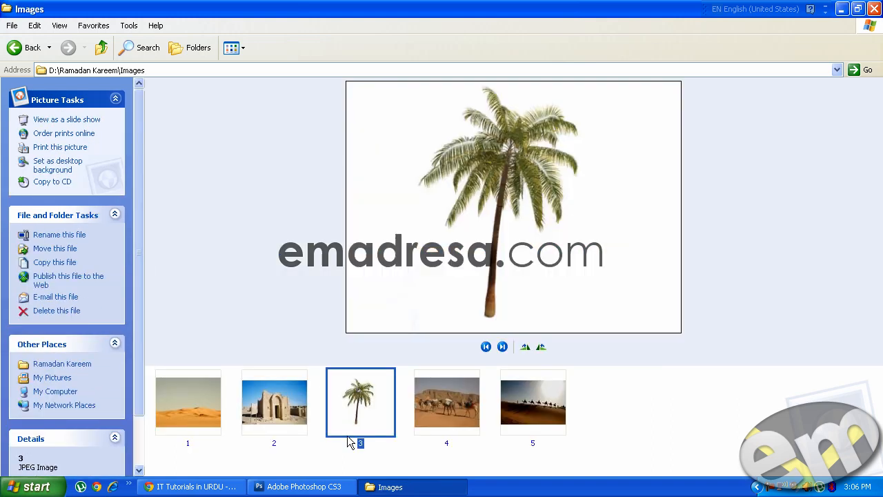
drag(354, 410, 325, 414)
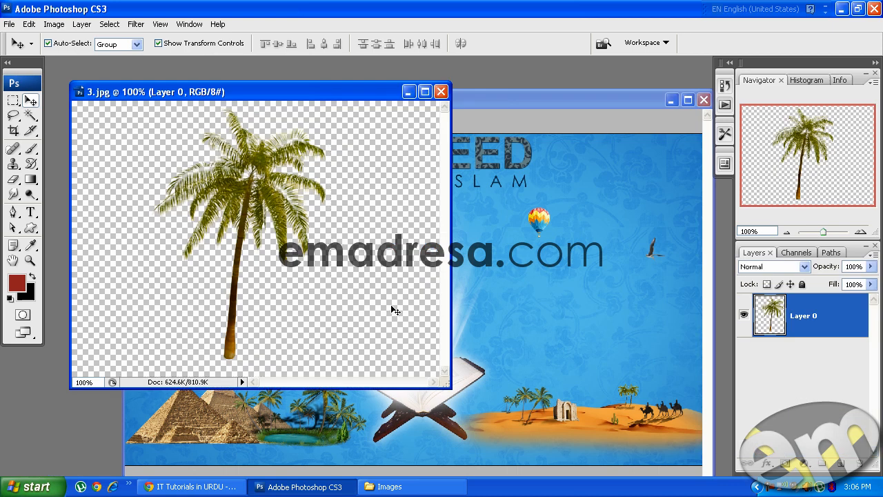
Close the already cut-out version of 3.jpg without saving its changes
click(390, 304)
drag(446, 385, 545, 431)
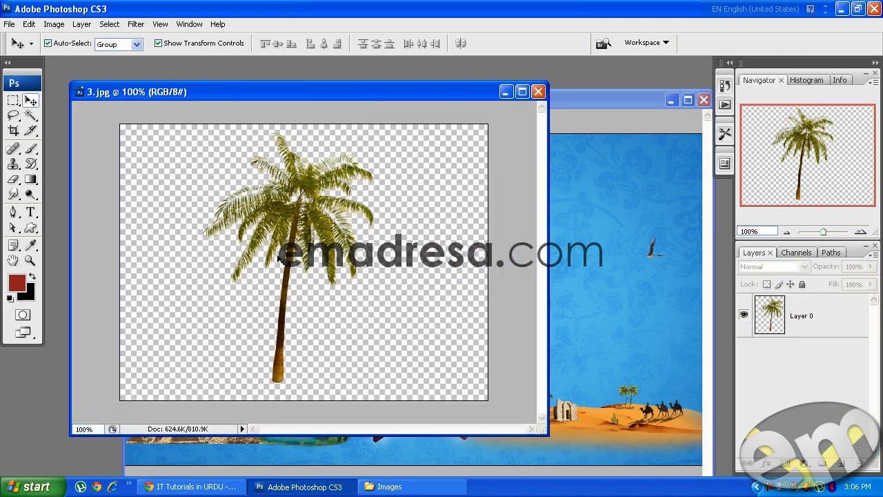
click(538, 92)
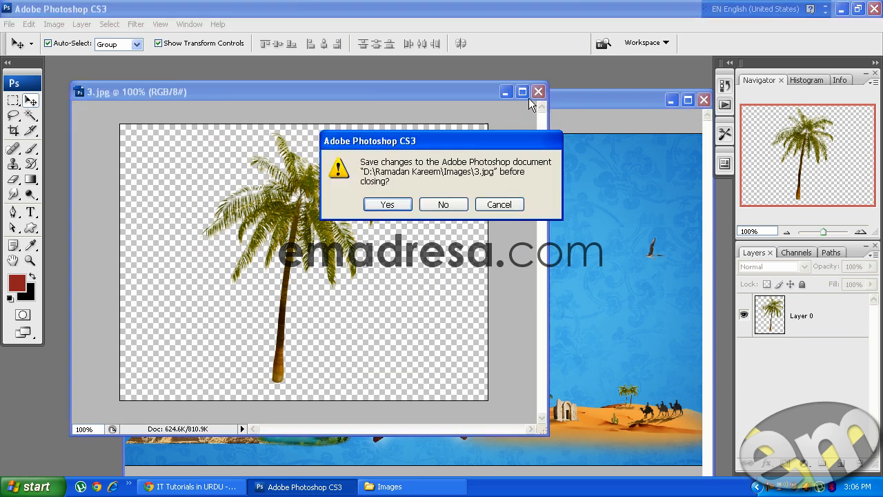
click(434, 202)
Open the original palm picture 3 from the Images folder again and convert its Background to a normal layer named Layer 0
key(alt+Tab)
drag(374, 404, 378, 275)
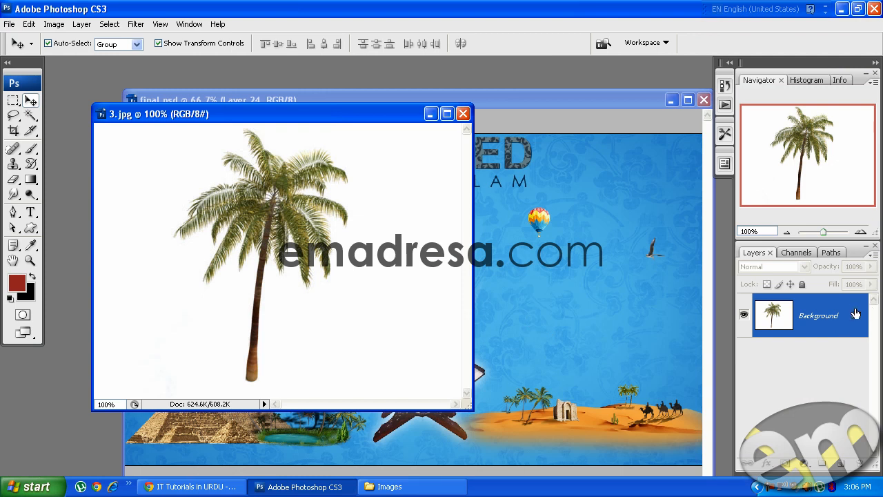
double_click(849, 328)
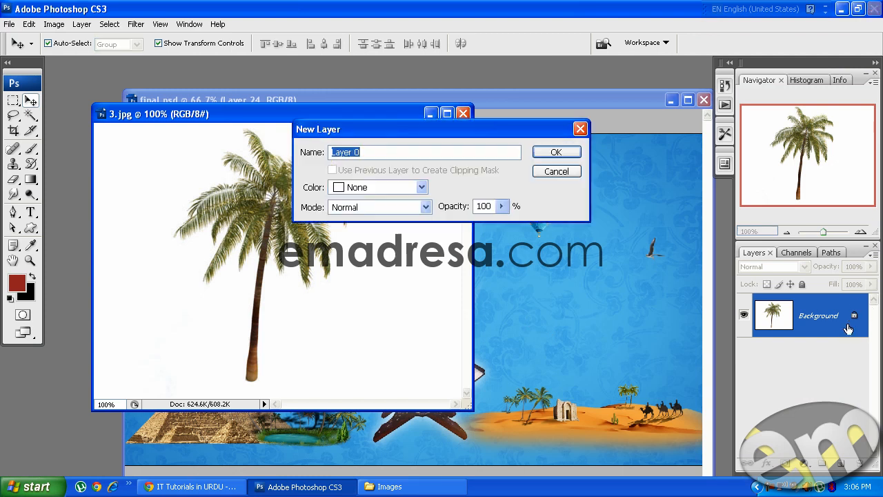
click(576, 154)
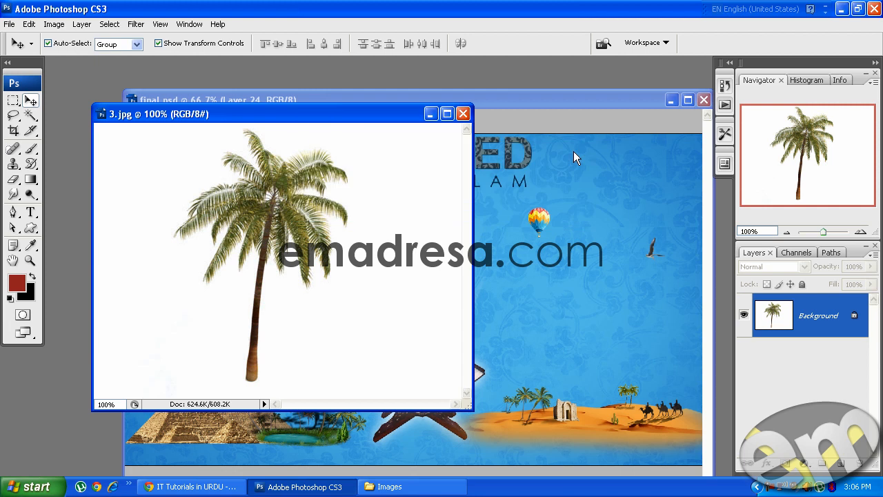
Isolate the palm picture's Blue channel and darken it with Levels, raising the black input level to about 55
click(797, 253)
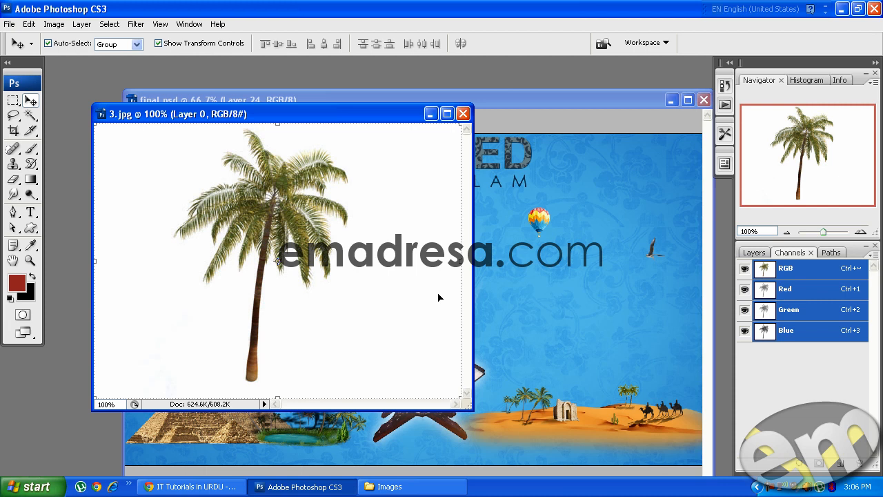
click(810, 339)
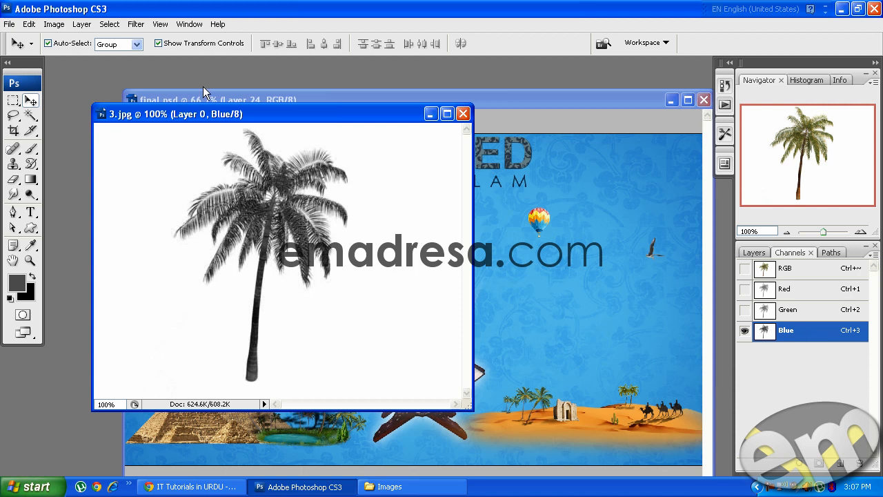
click(54, 25)
mouse_move(84, 60)
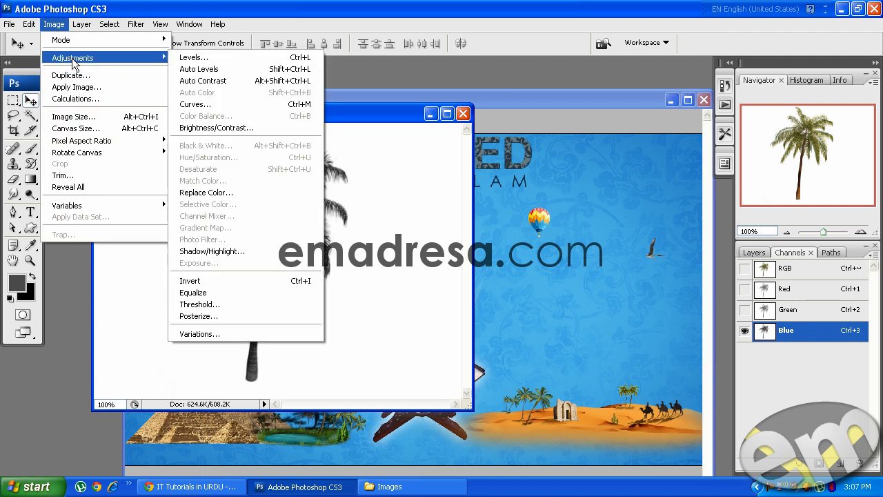
click(219, 61)
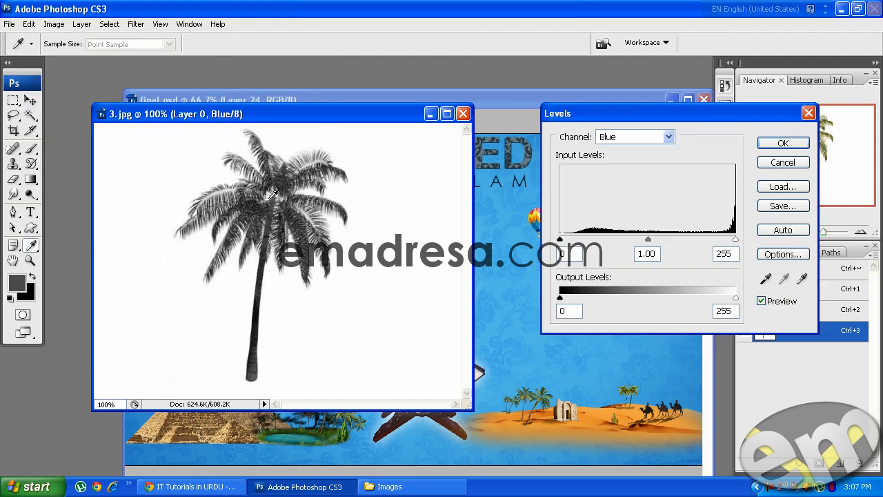
drag(560, 239, 598, 240)
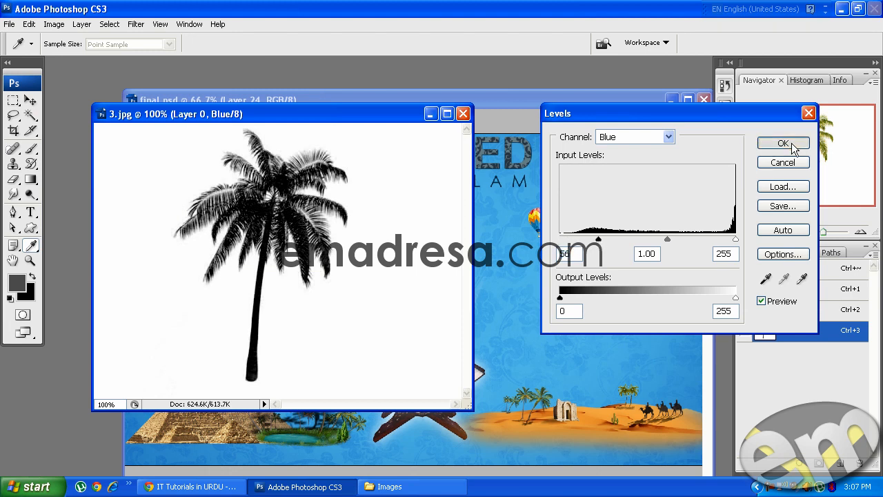
click(783, 143)
key(v)
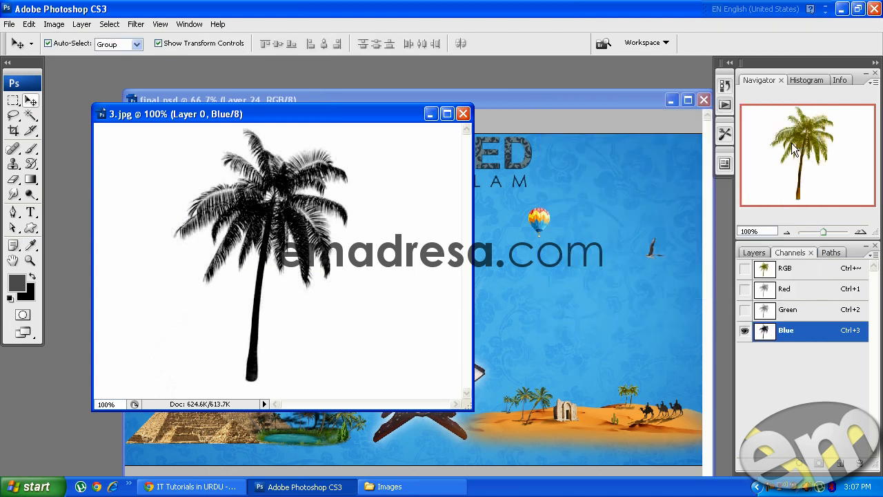
Load the Blue channel as a selection, return to RGB, erase the white background from Layer 0 and deselect
ctrl+click(766, 332)
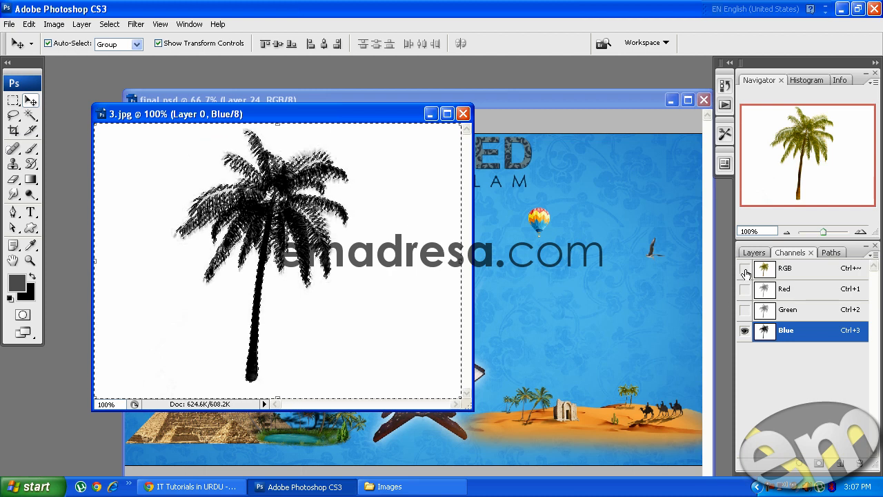
click(798, 272)
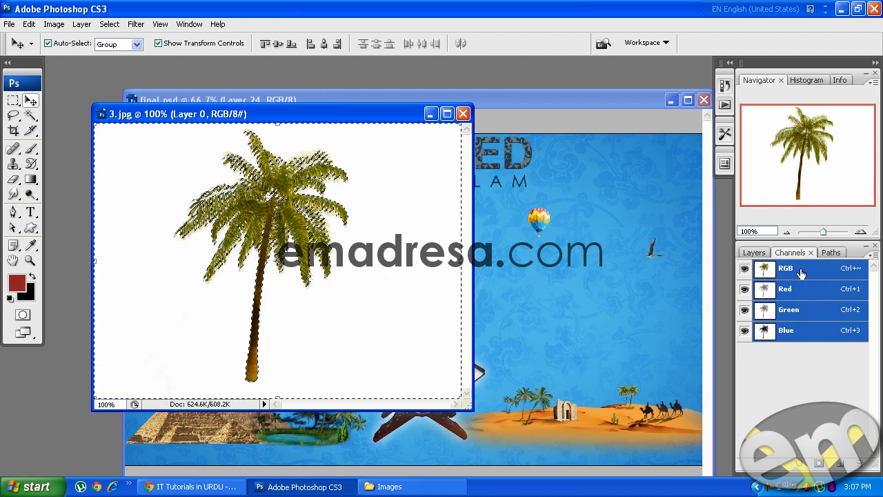
click(754, 253)
click(842, 321)
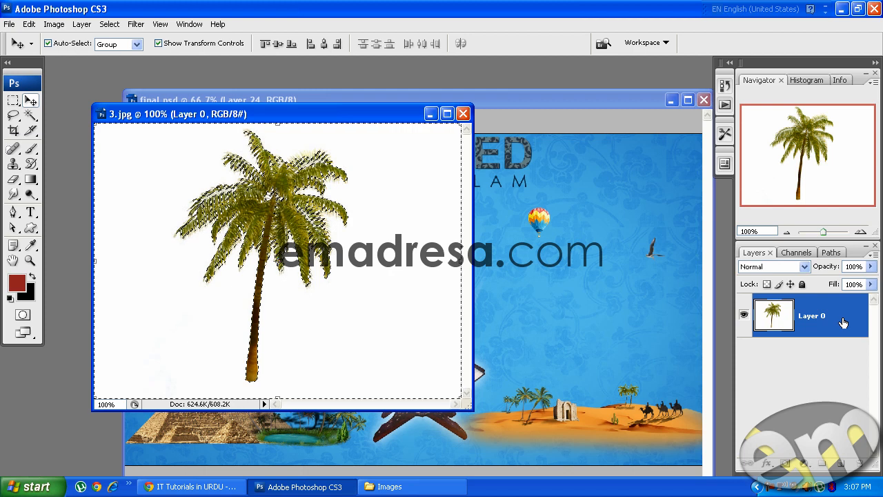
key(Delete)
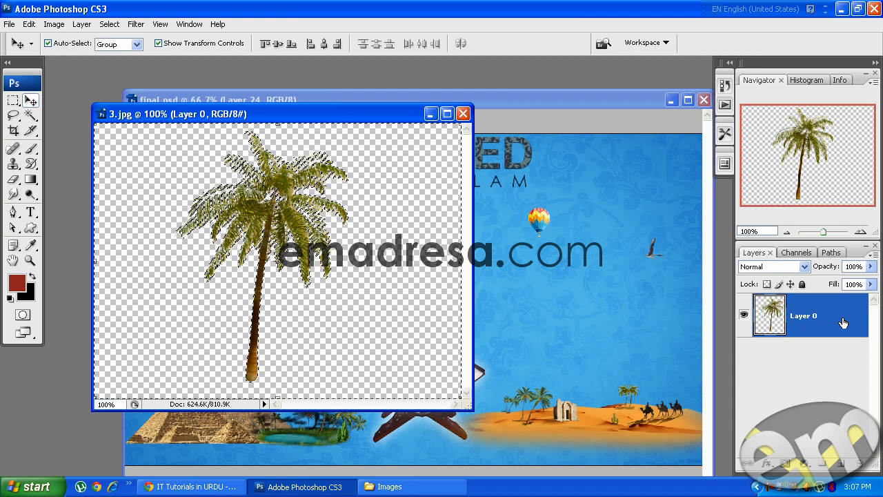
key(ctrl+d)
Copy the cut-out palm into final.psd and position it above the desert scene, beside the balloon
drag(330, 262, 548, 324)
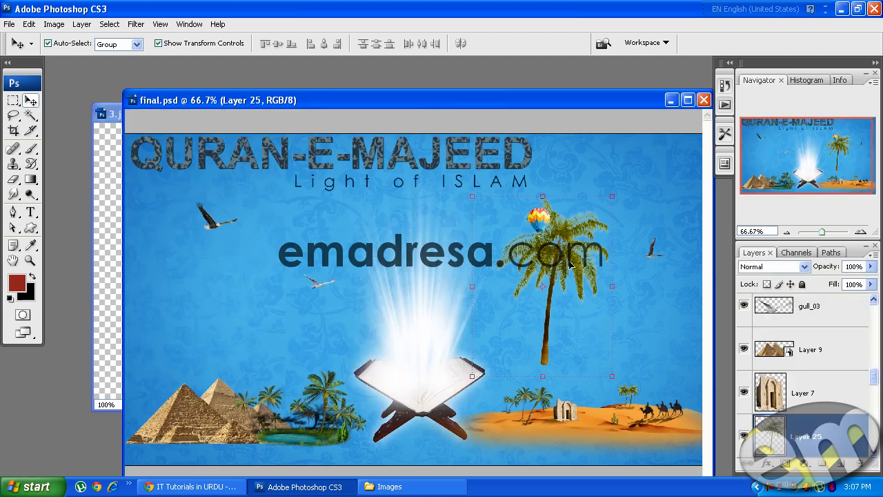
drag(578, 268, 609, 294)
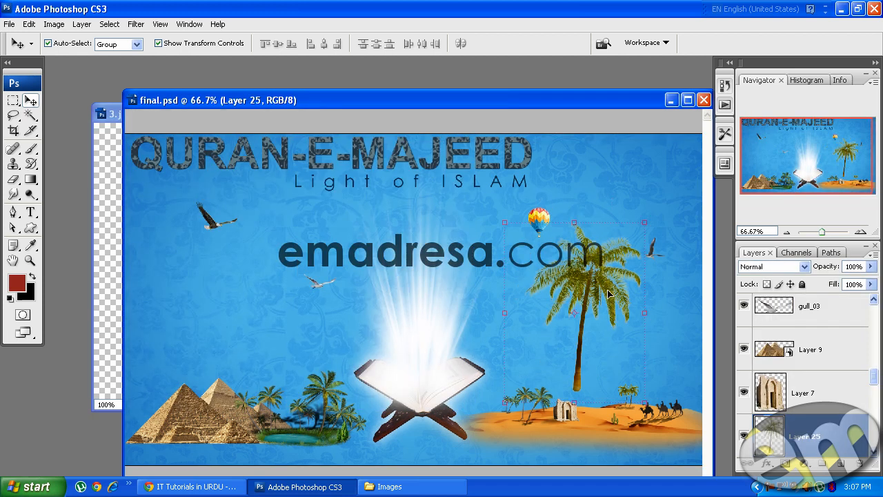
drag(608, 293, 618, 251)
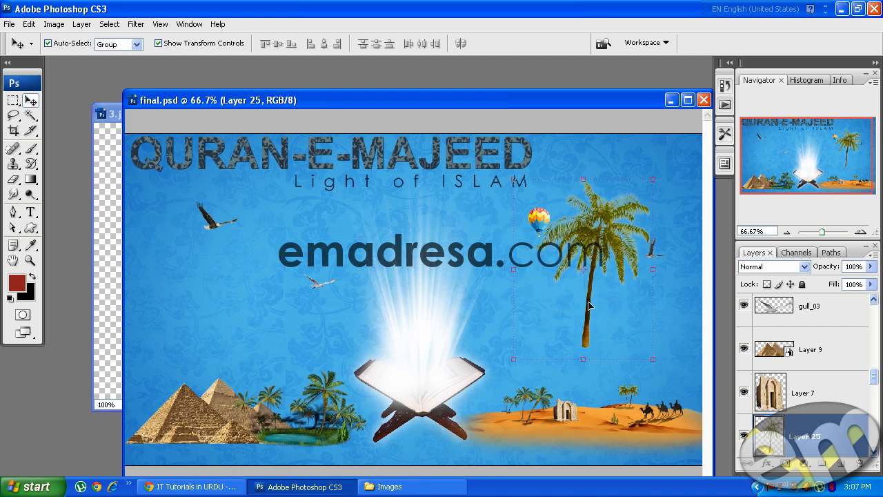
Duplicate the palm to above the pyramids scene and flip the copy horizontally
drag(589, 306, 279, 298)
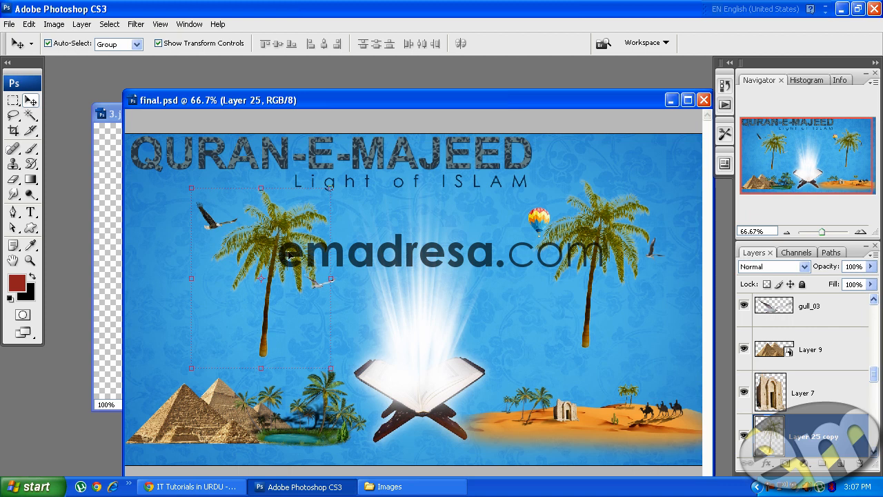
click(35, 26)
mouse_move(99, 245)
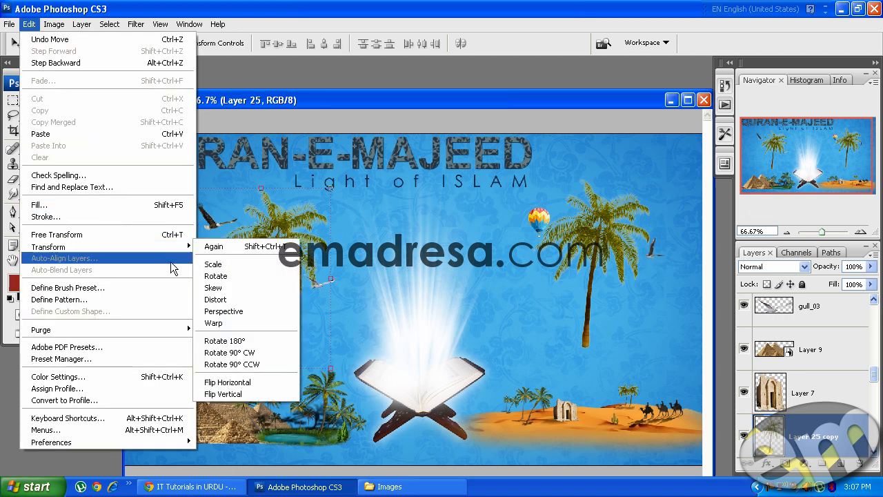
click(256, 383)
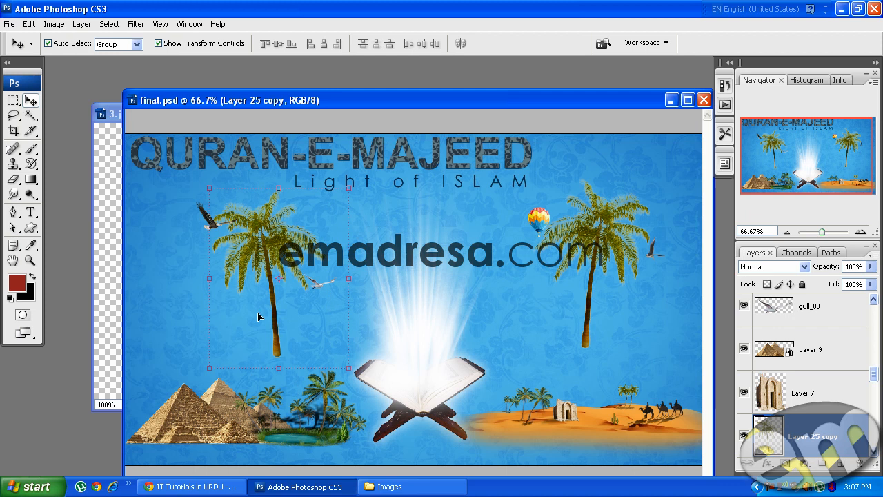
Bend the flipped palm's trunk into a gentle curve with Liquify's Forward Warp tool, using brush size 158
click(136, 24)
click(163, 100)
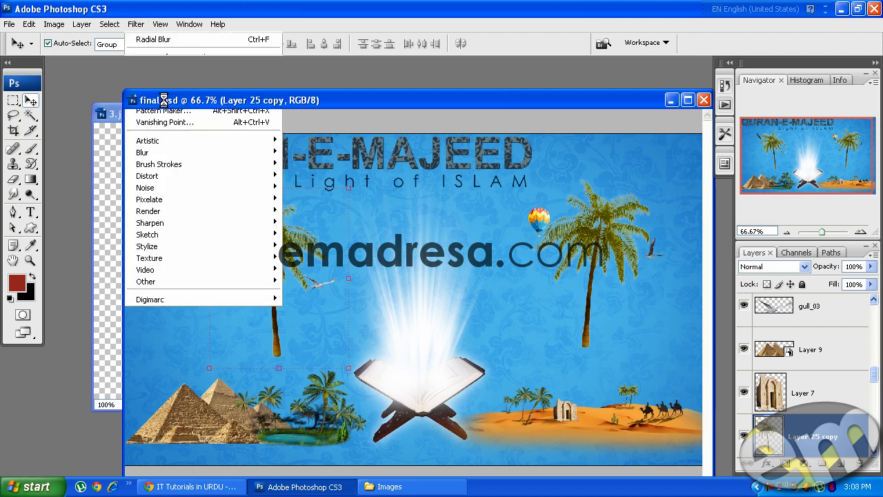
click(17, 211)
drag(178, 157, 336, 327)
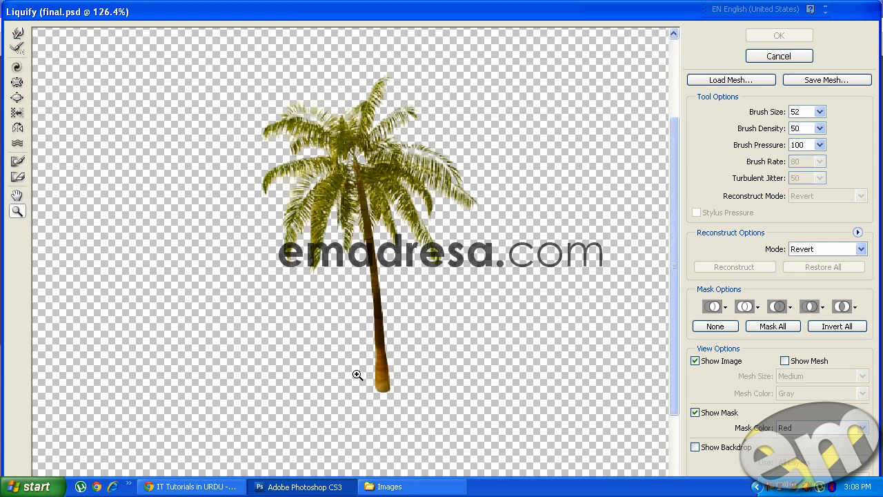
click(17, 33)
drag(757, 114, 784, 115)
mouse_move(370, 311)
mouse_down()
mouse_move(378, 310)
mouse_move(376, 258)
mouse_up()
drag(401, 333, 396, 331)
drag(401, 289, 394, 285)
drag(372, 358, 376, 337)
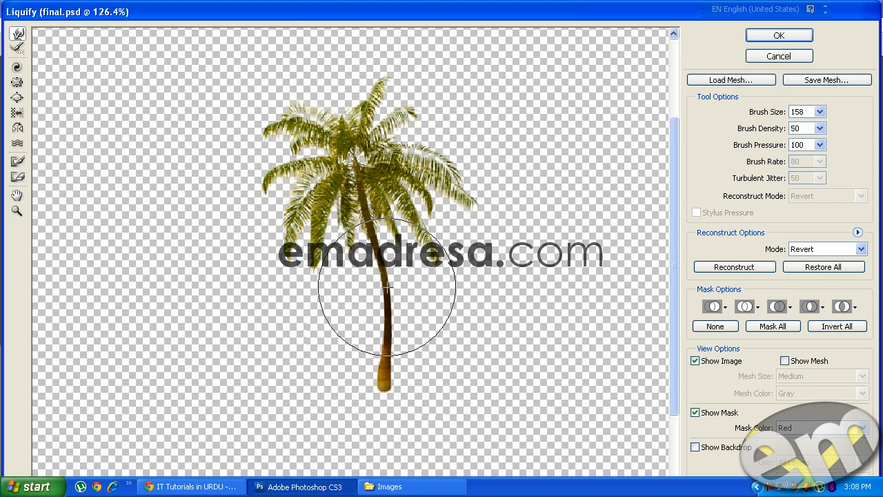
click(756, 36)
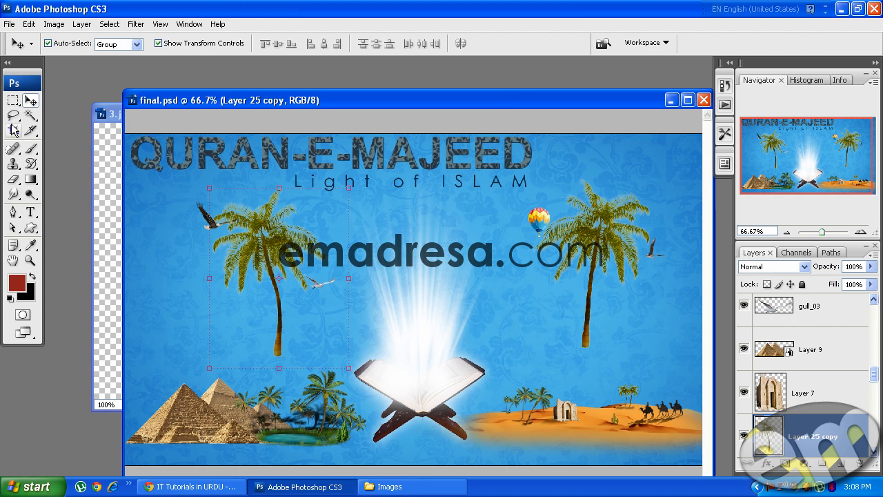
Move the curved palm copy beside the original palm above the desert and merge the two palm layers
drag(277, 346, 578, 338)
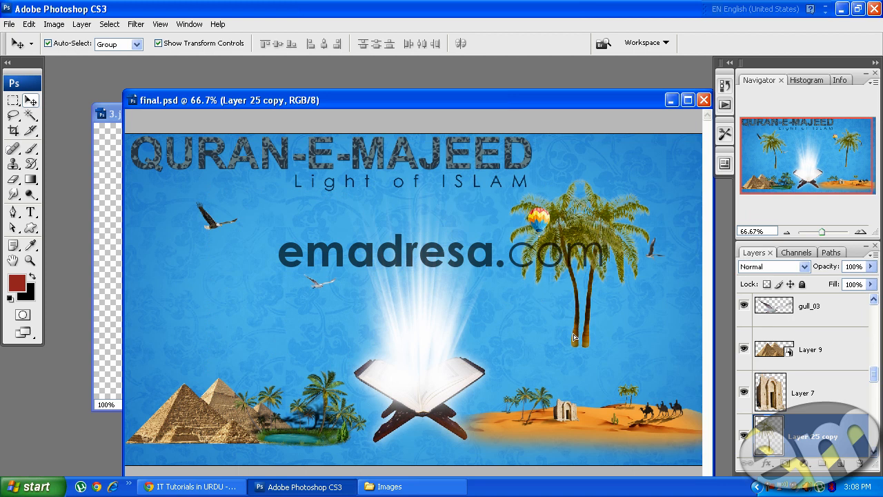
scroll(818, 452, down, 1)
shift+click(823, 439)
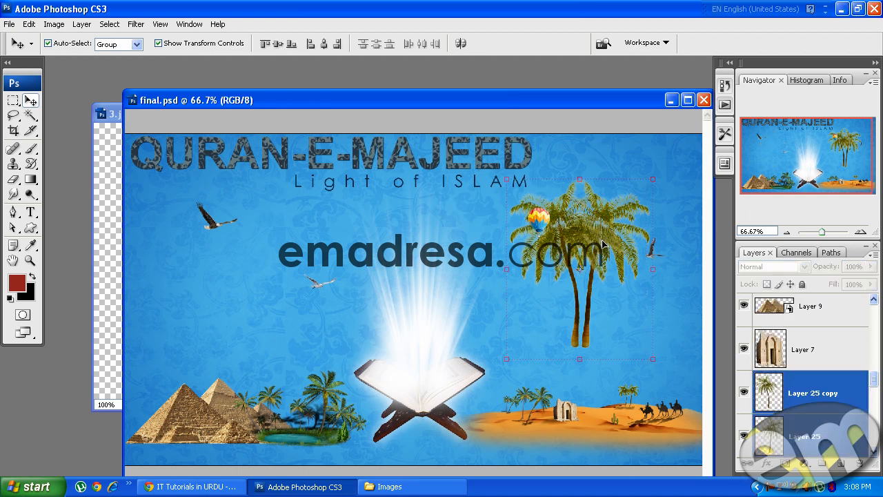
key(ctrl+e)
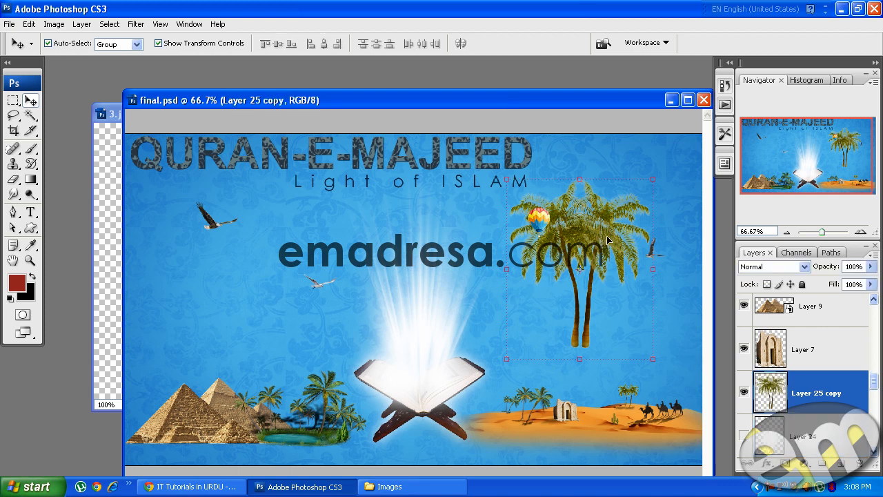
Scale the merged palm pair down to about 24.6% of its size
drag(608, 239, 617, 260)
key(ctrl+t)
drag(663, 199, 621, 275)
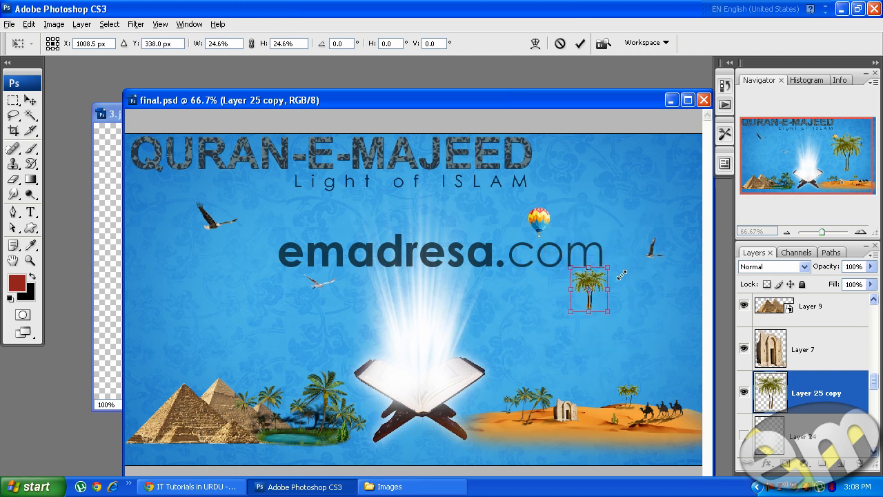
key(Return)
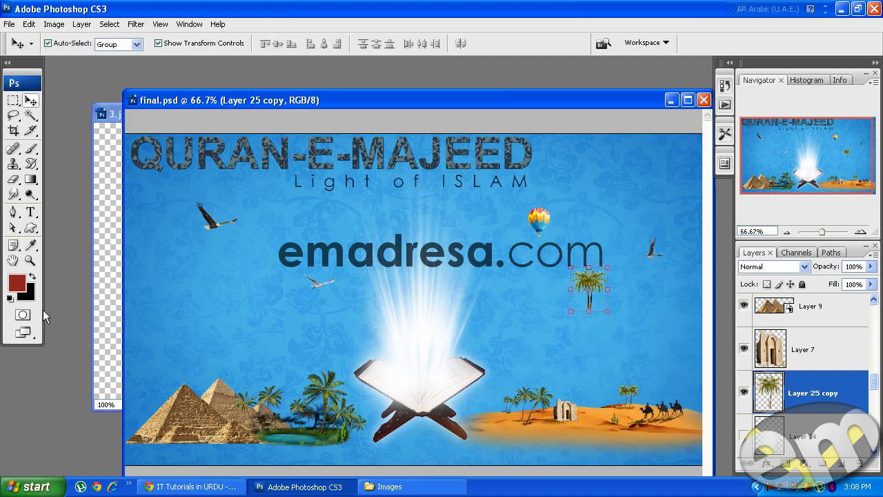
Place the small palm pair on the desert sand between the stone building and the cactus
click(29, 261)
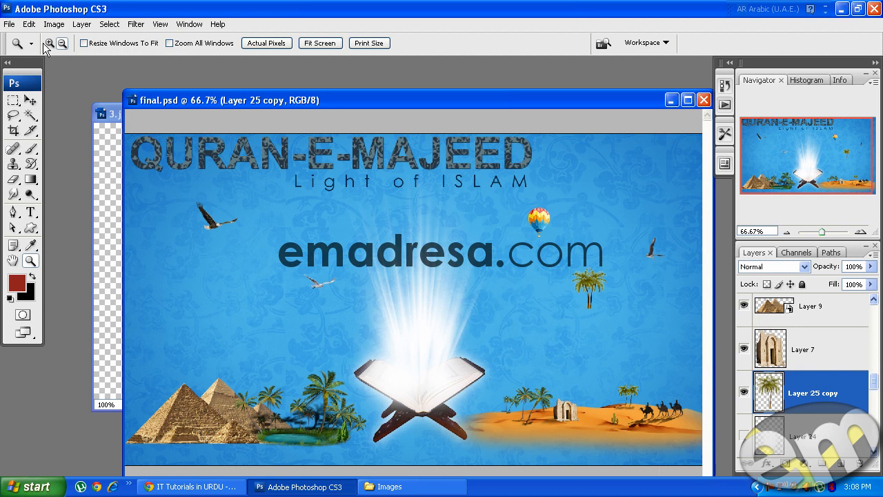
drag(462, 239, 696, 446)
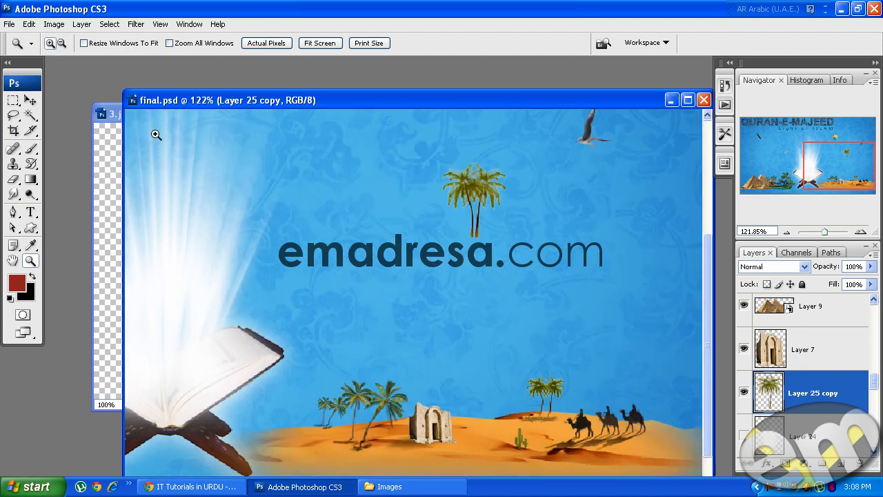
click(29, 100)
drag(479, 191, 536, 459)
Soften the bases of the two palm trunks with a 12 px Eraser at 0% hardness
scroll(489, 400, down, 1)
key(z)
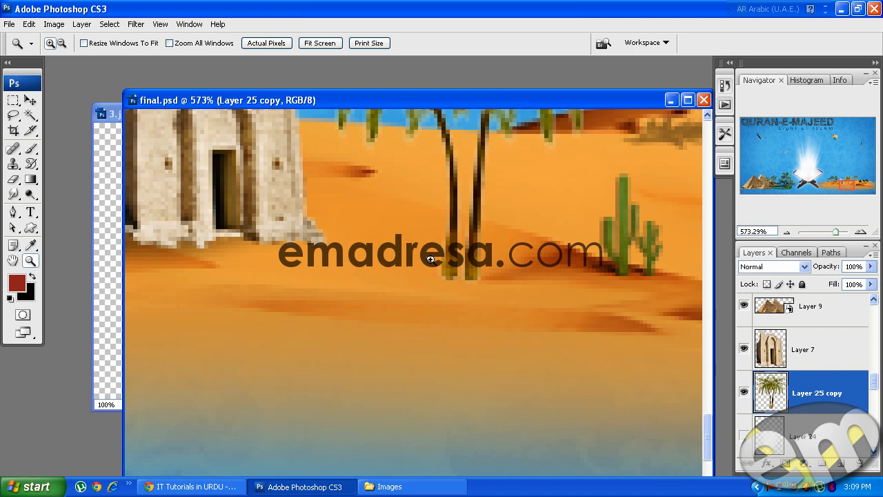
click(13, 179)
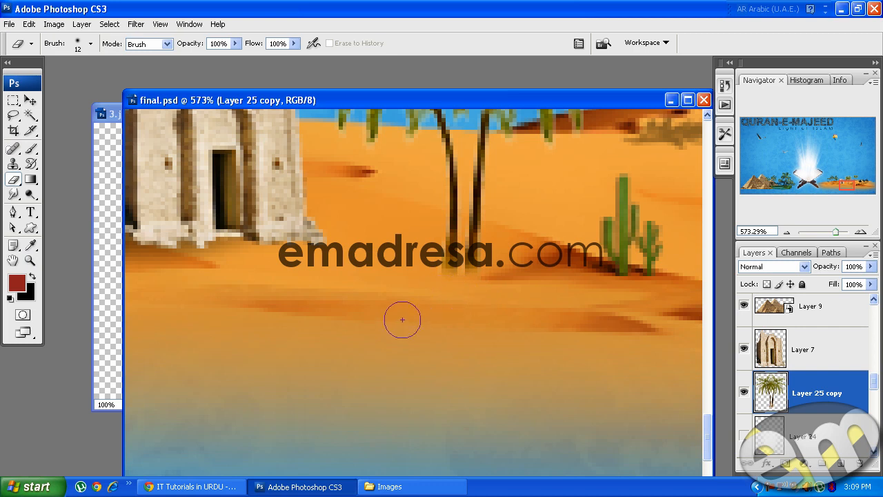
right_click(441, 355)
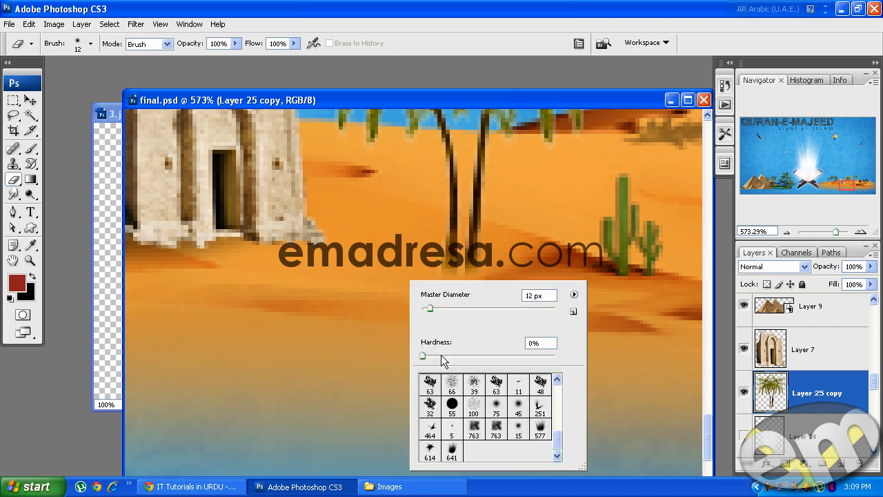
click(374, 97)
Load the palm pair's outline as a selection, fill it with black on a new layer beneath the palms, and deselect
click(30, 100)
ctrl+click(776, 376)
scroll(535, 346, up, 5)
scroll(536, 350, up, 2)
scroll(537, 350, down, 3)
click(818, 437)
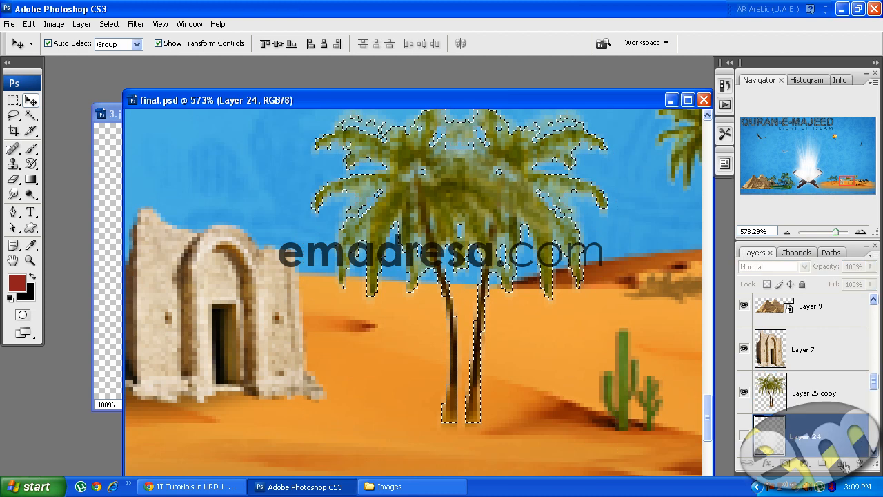
click(843, 463)
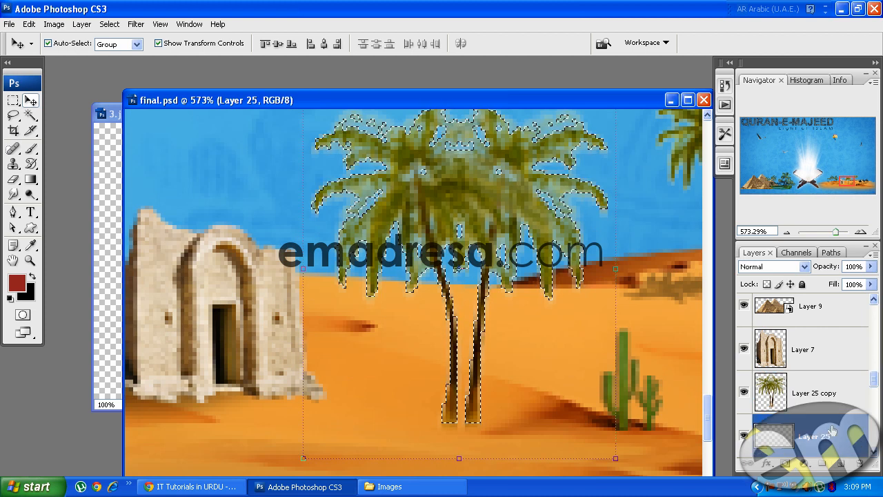
key(ctrl+BackSpace)
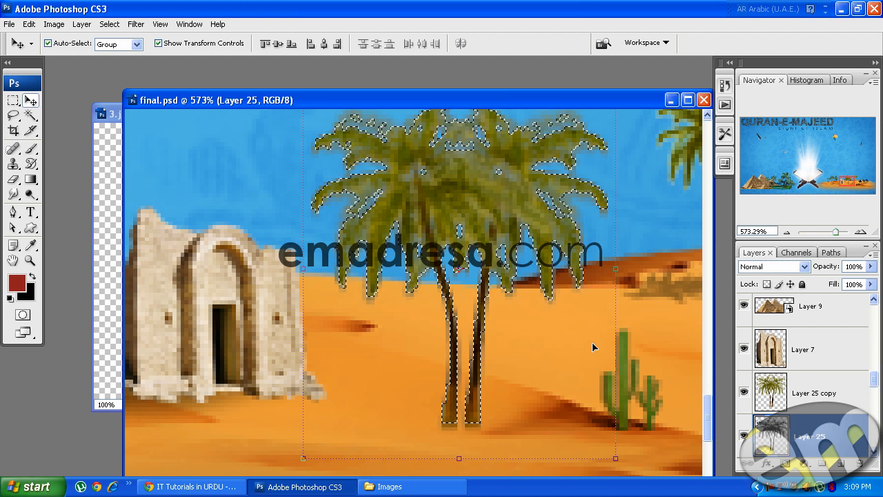
key(ctrl+d)
Flip the black palm shape down to about -20.1% height, skew it about -56.4°, and align it with the trunk bases as a shadow
click(30, 260)
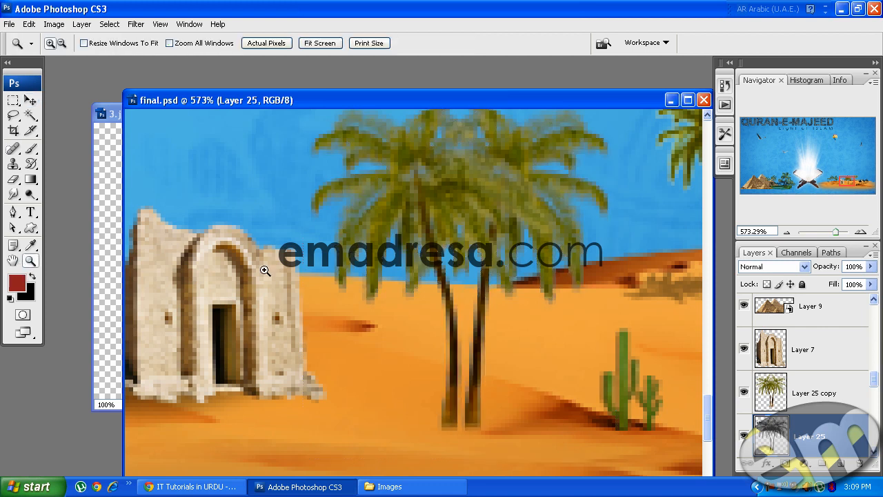
alt+click(448, 295)
alt+click(448, 295)
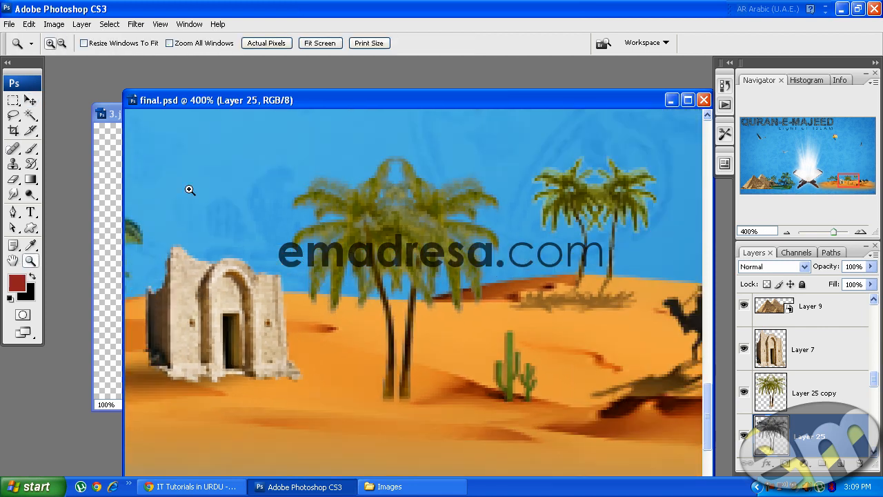
scroll(447, 310, down, 2)
click(29, 100)
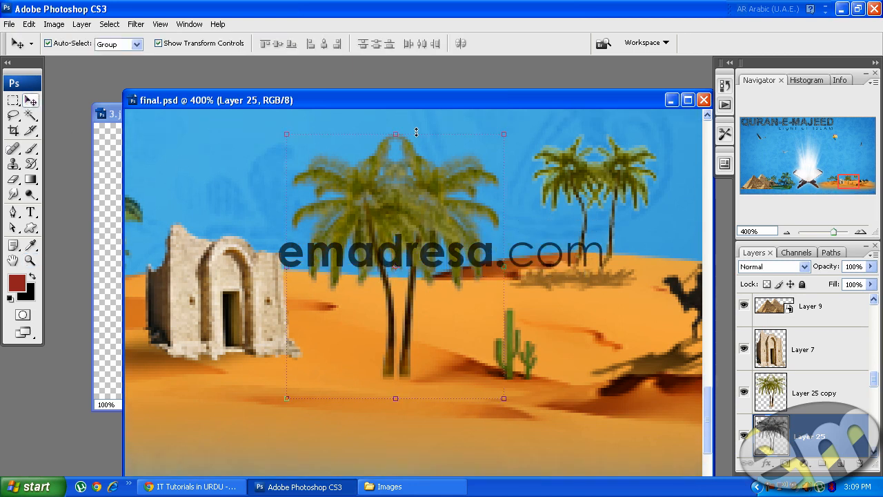
drag(396, 136, 315, 452)
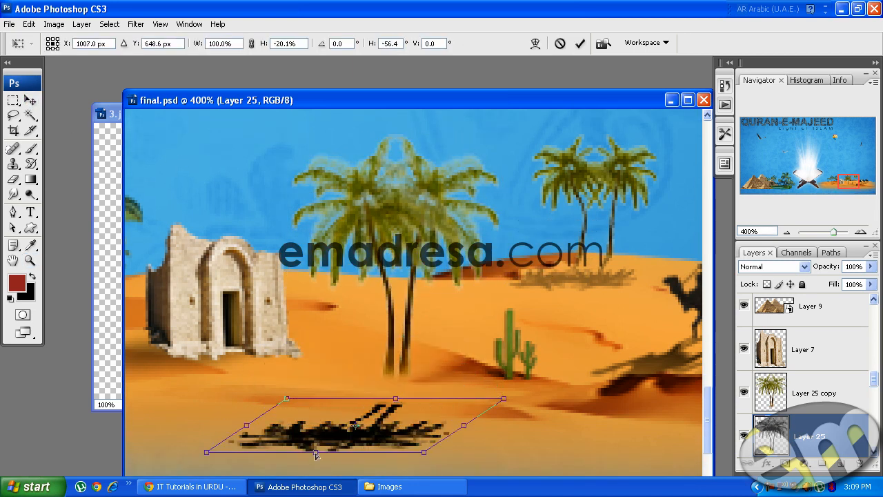
drag(379, 430, 387, 400)
key(Return)
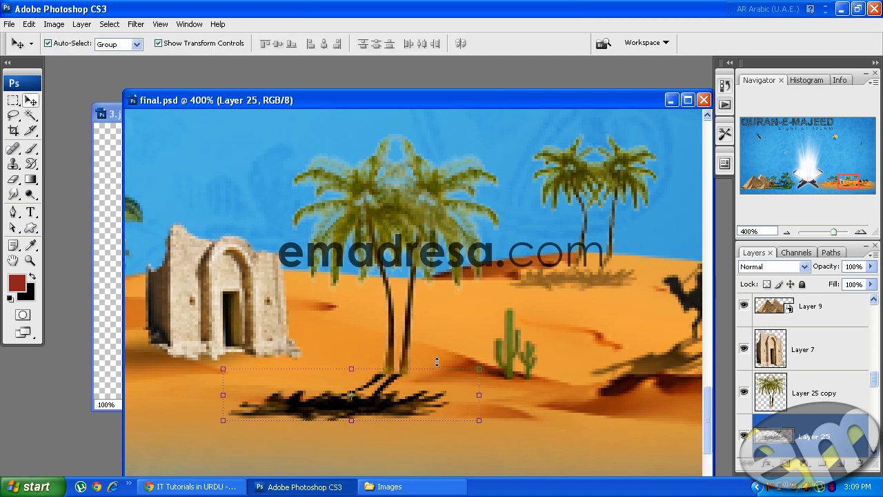
key(Right)
key(Right)
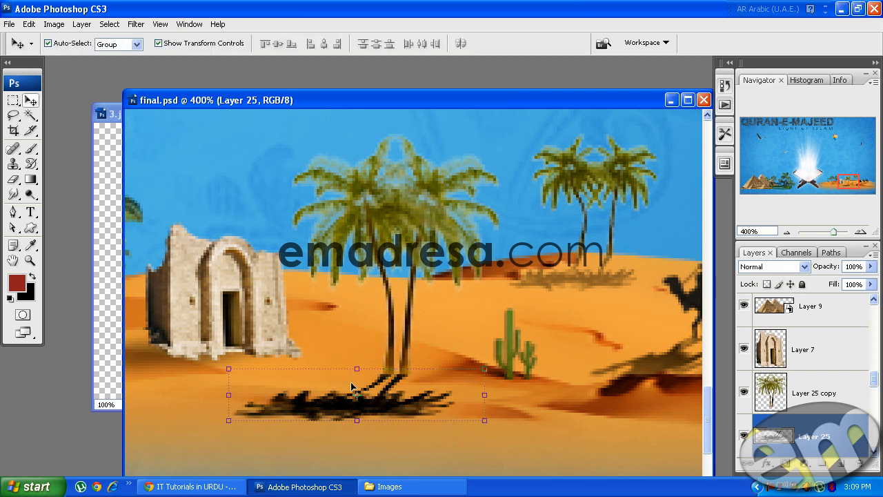
Apply a Gaussian Blur with a 1.1 pixel radius to the palm shadow
click(135, 24)
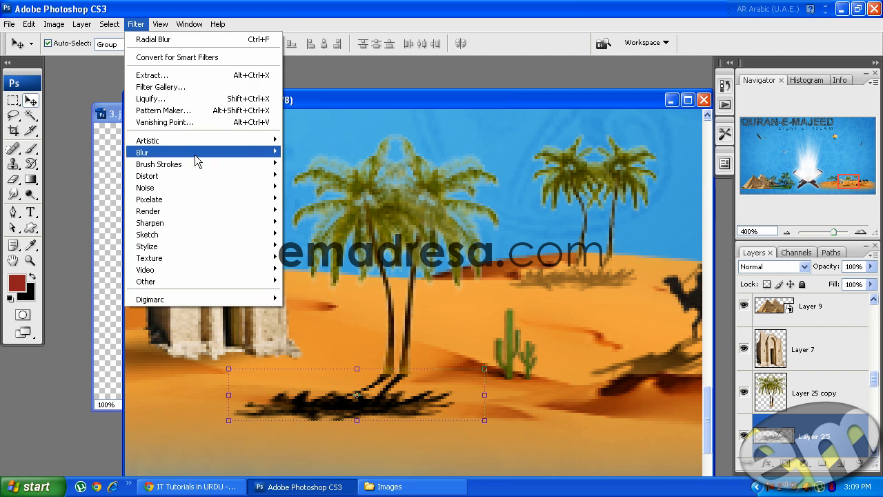
mouse_move(195, 154)
click(317, 198)
drag(556, 317, 547, 319)
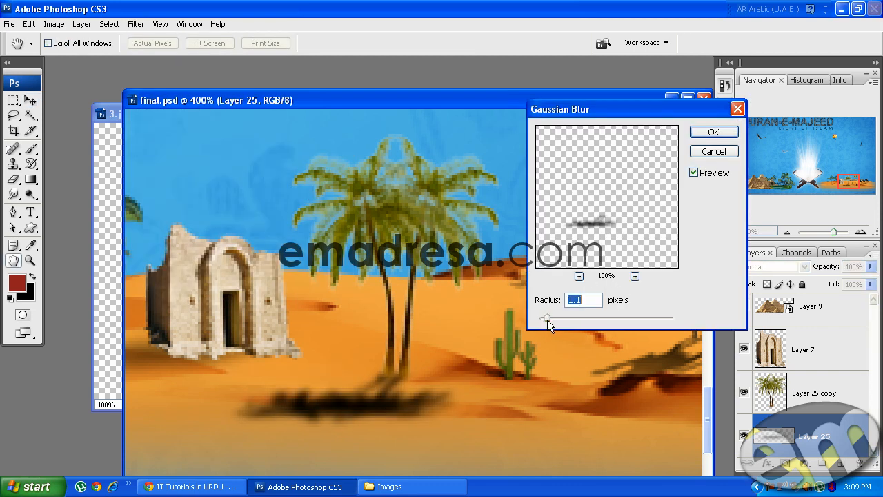
click(714, 132)
key(v)
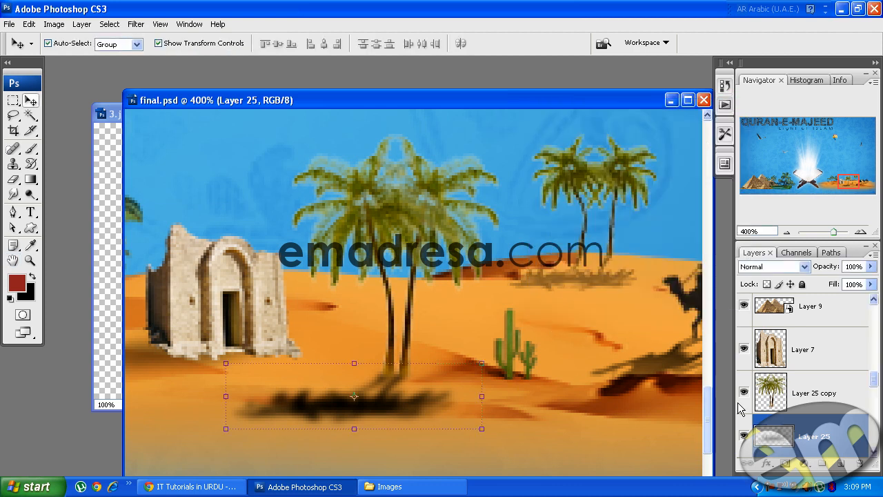
Group the palm layer with its shadow layer and check the whole poster at 100%
click(799, 402)
key(ctrl+g)
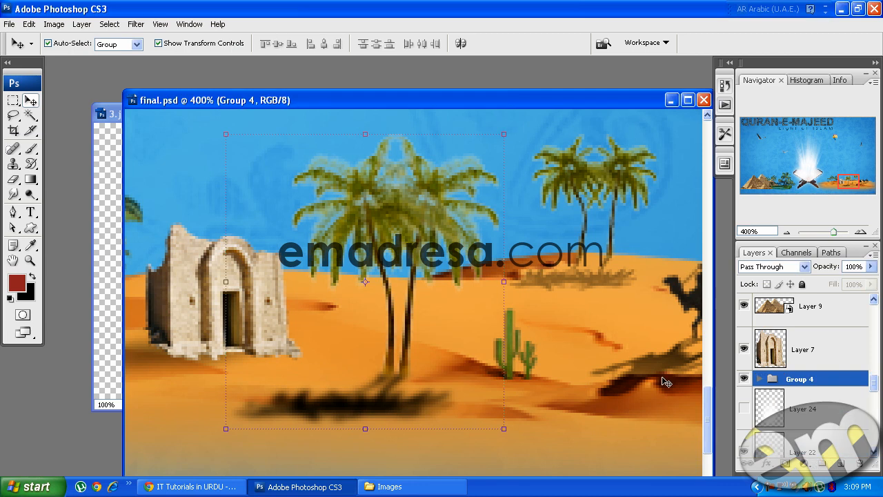
key(z)
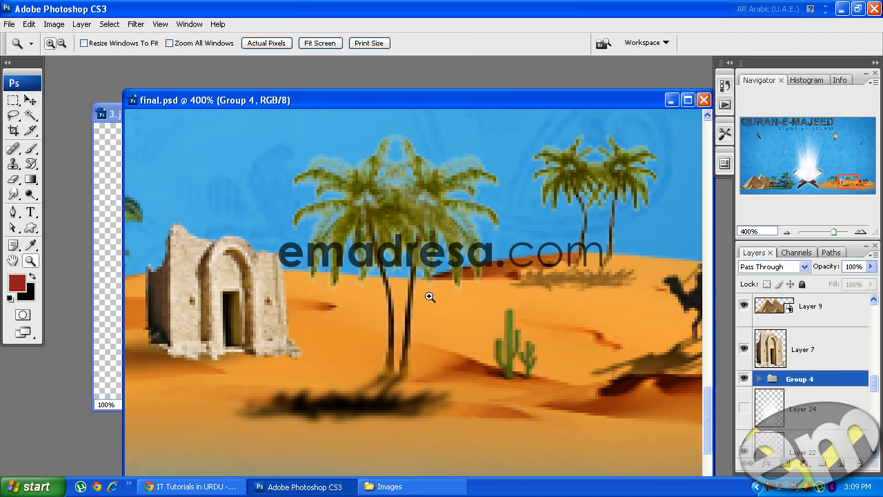
alt+click(455, 303)
alt+click(435, 311)
alt+click(414, 317)
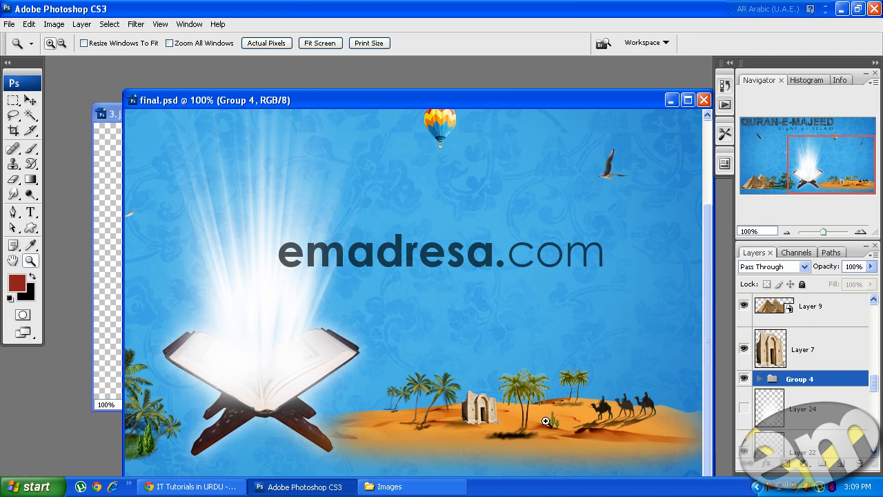
drag(487, 102, 480, 79)
drag(627, 475, 510, 461)
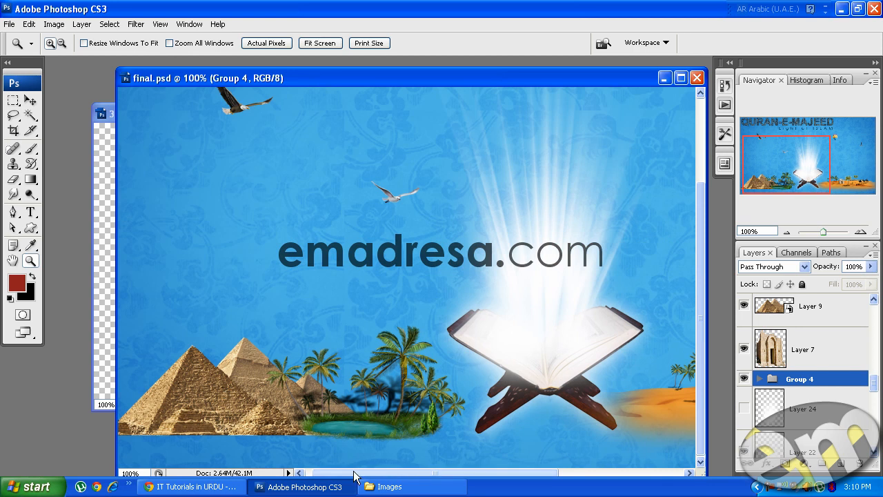
drag(357, 477, 453, 477)
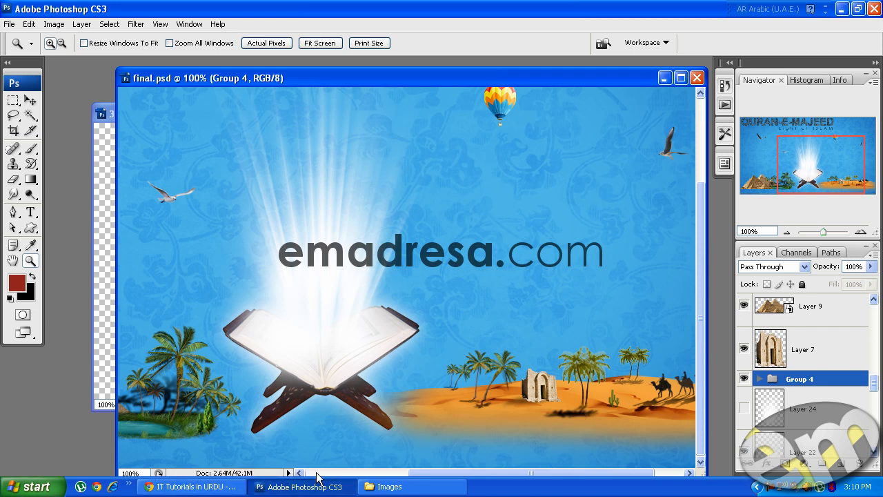
Create a new document from the 1280 px X 720 px preset and move its window clear of the workspace edge
click(9, 25)
click(22, 40)
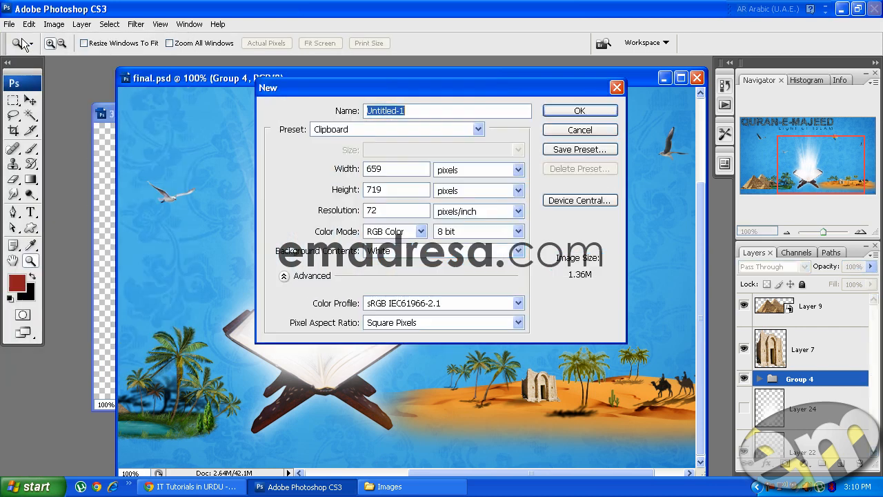
click(477, 129)
click(441, 176)
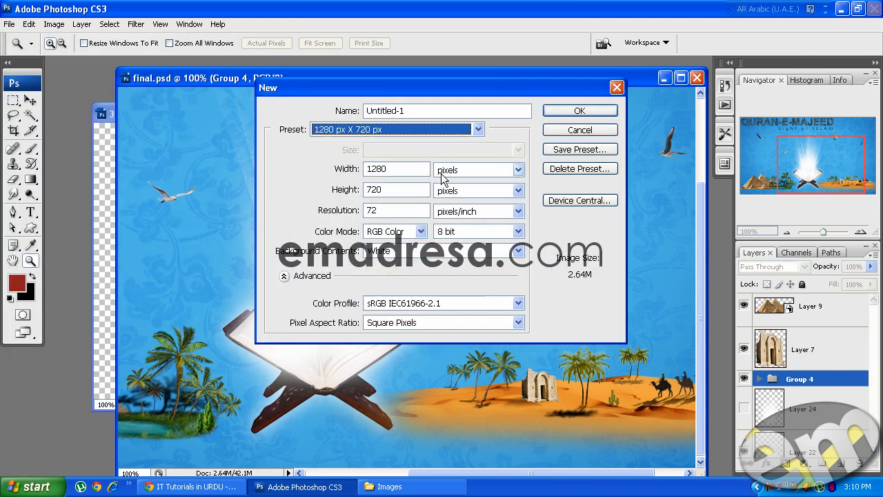
click(597, 111)
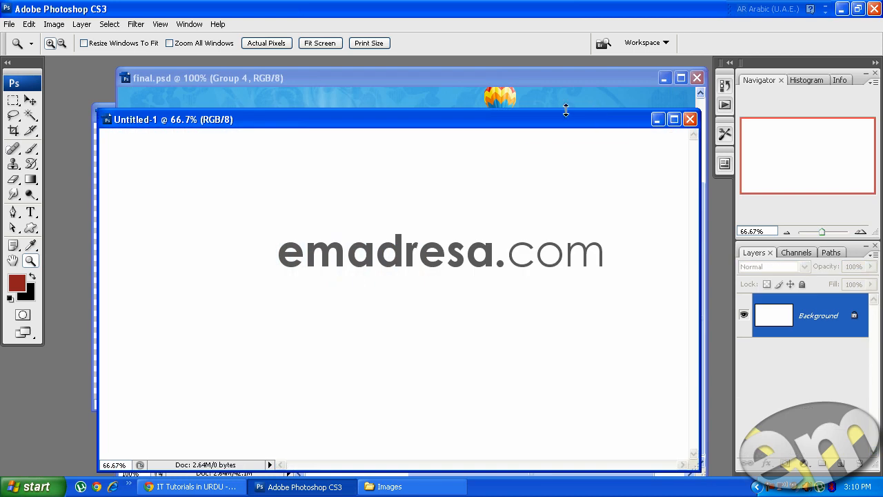
drag(527, 119, 492, 83)
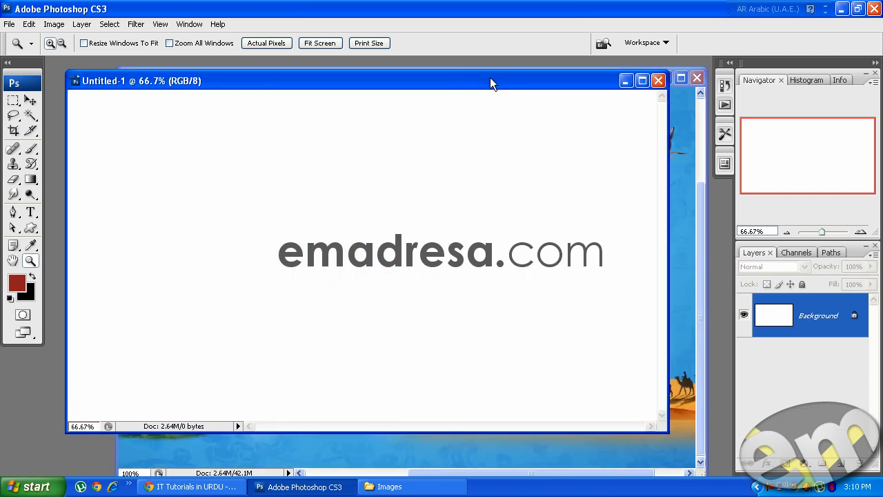
Fill the blank Background layer with a light sky blue foreground colour
click(16, 282)
click(768, 299)
mouse_move(713, 251)
mouse_down()
mouse_move(713, 242)
mouse_move(669, 231)
mouse_up()
click(864, 209)
key(z)
key(alt+BackSpace)
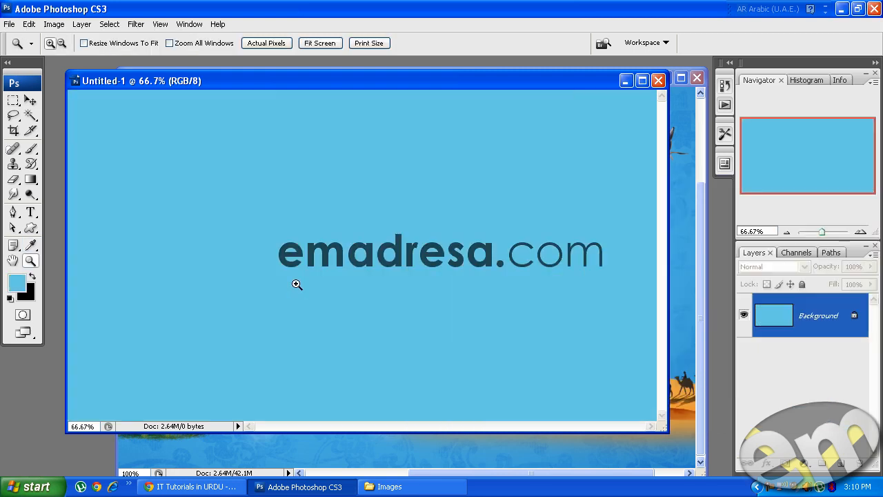
Open texture.png from the Ramadan Kareem folder and copy the floral texture into the new document so it covers the canvas
click(319, 483)
click(101, 47)
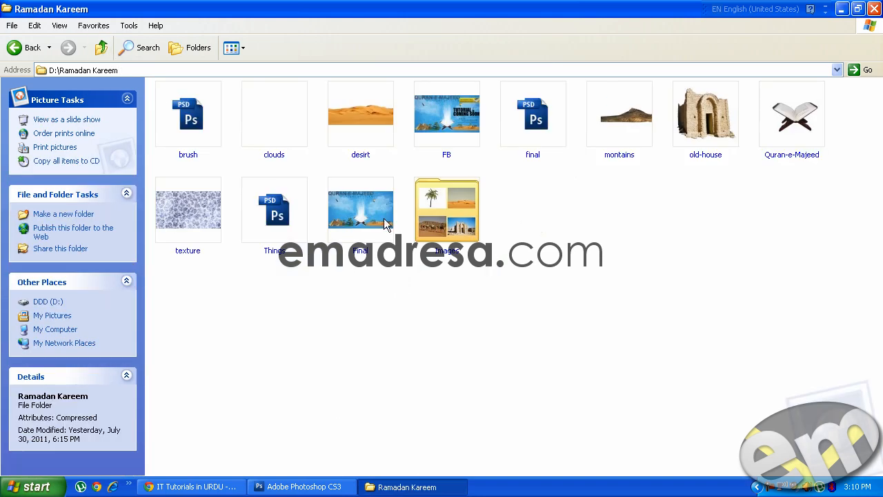
click(179, 250)
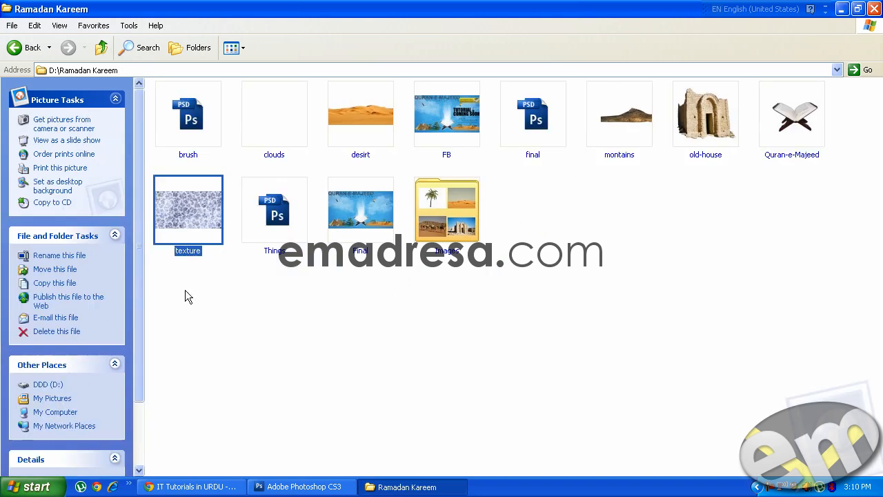
drag(194, 215, 371, 294)
click(31, 100)
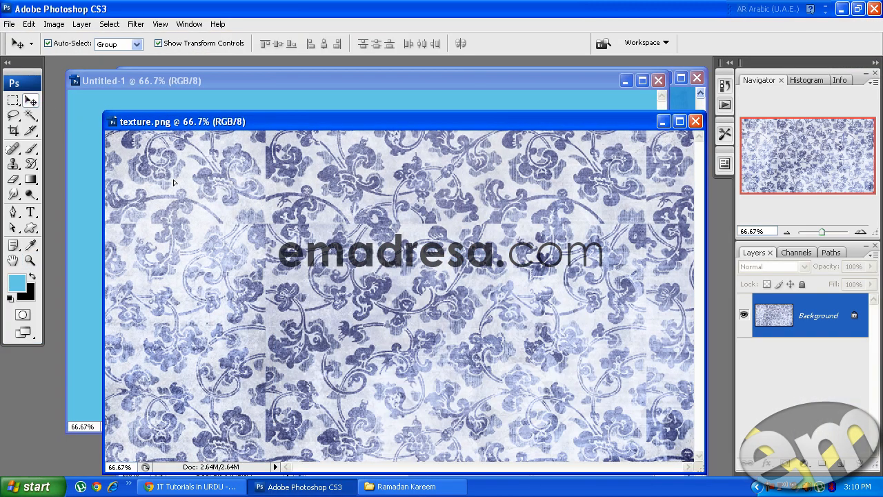
drag(231, 183, 102, 172)
drag(270, 213, 376, 179)
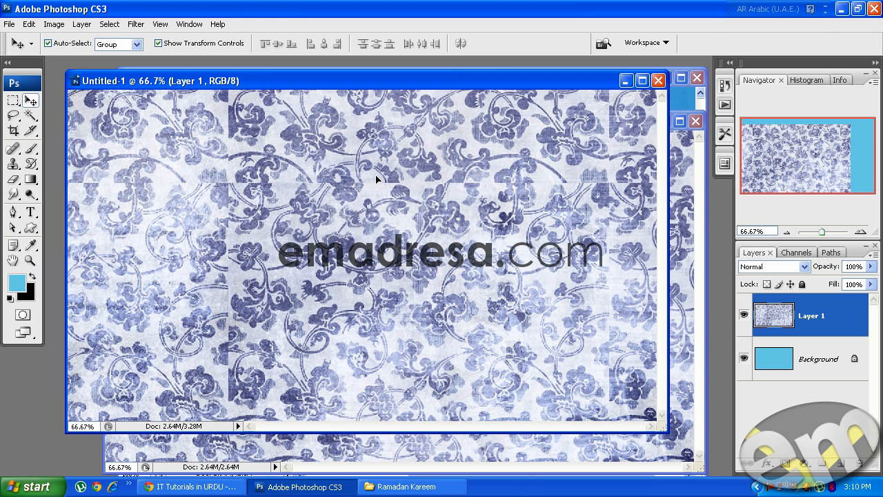
Blend the floral texture layer in Overlay mode at 30% opacity
click(773, 267)
click(771, 172)
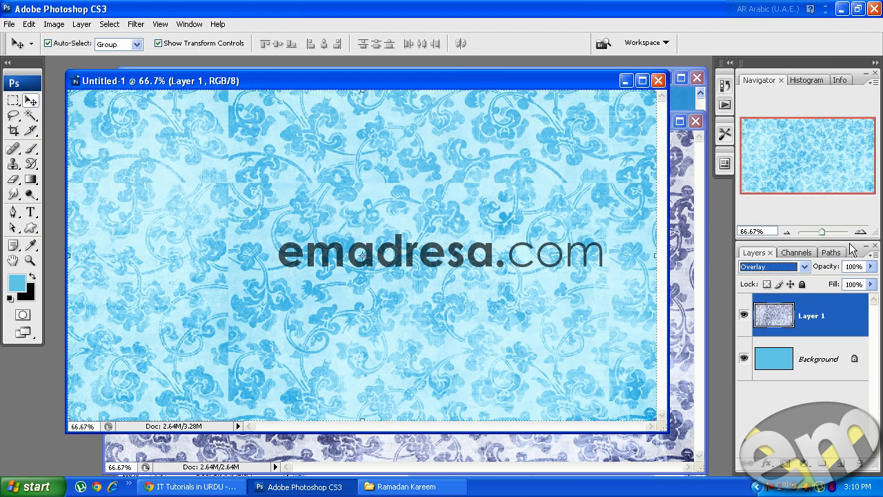
drag(833, 269, 782, 269)
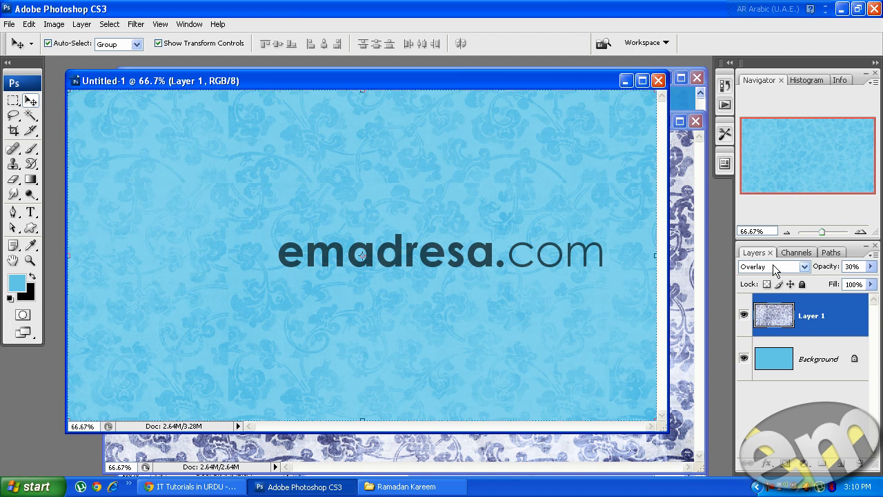
Add a new layer above the texture and fill it with a darker teal blue
click(842, 465)
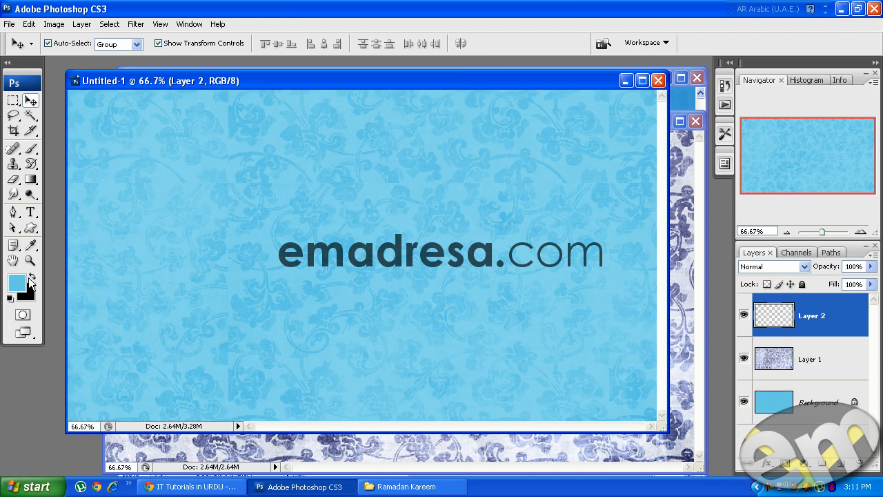
click(19, 283)
click(703, 282)
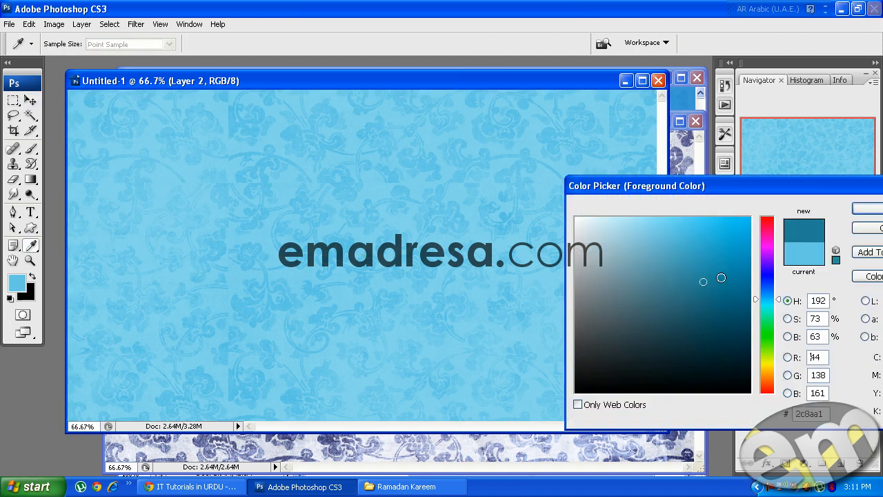
click(864, 208)
key(v)
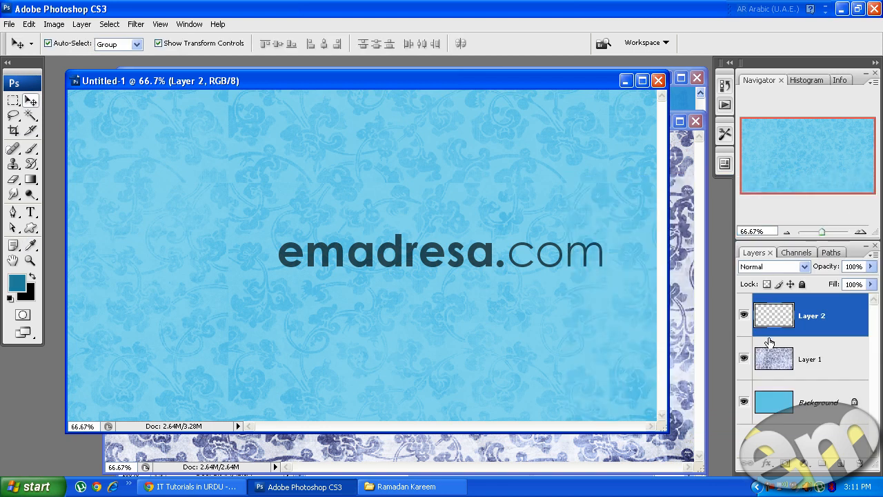
key(alt+BackSpace)
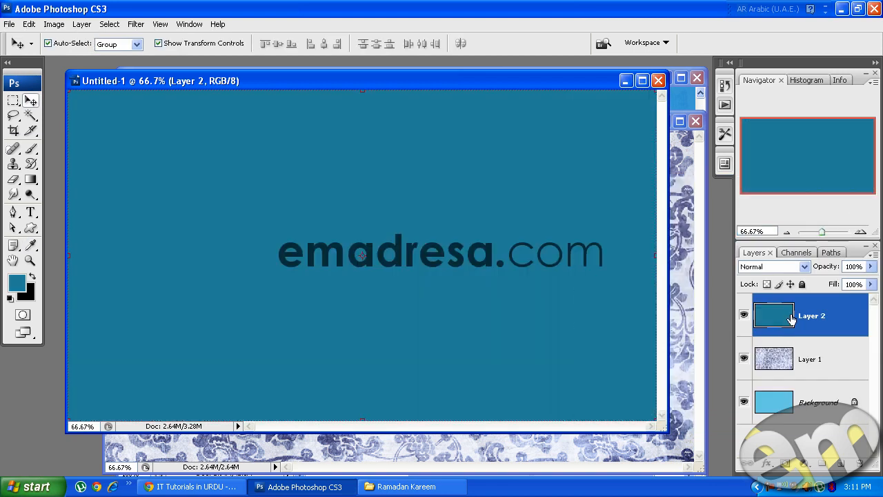
Blend the teal blue layer in Linear Burn mode at 32% opacity
click(804, 267)
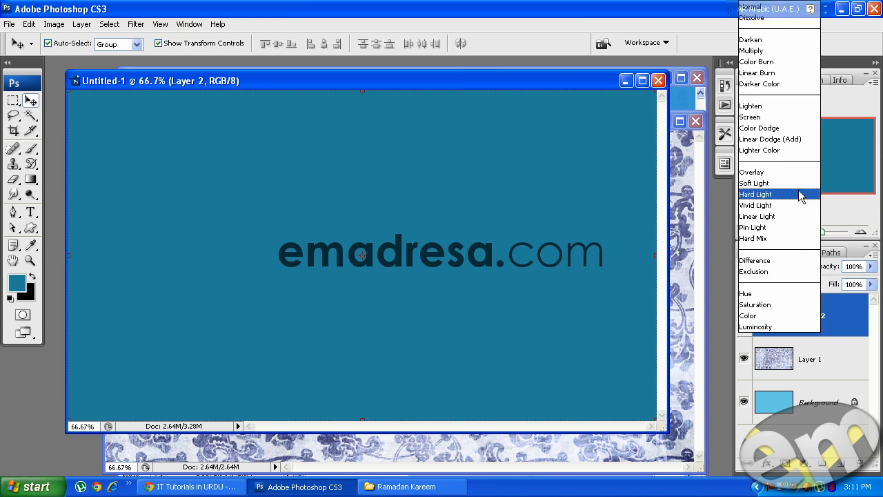
click(796, 74)
drag(828, 269, 789, 269)
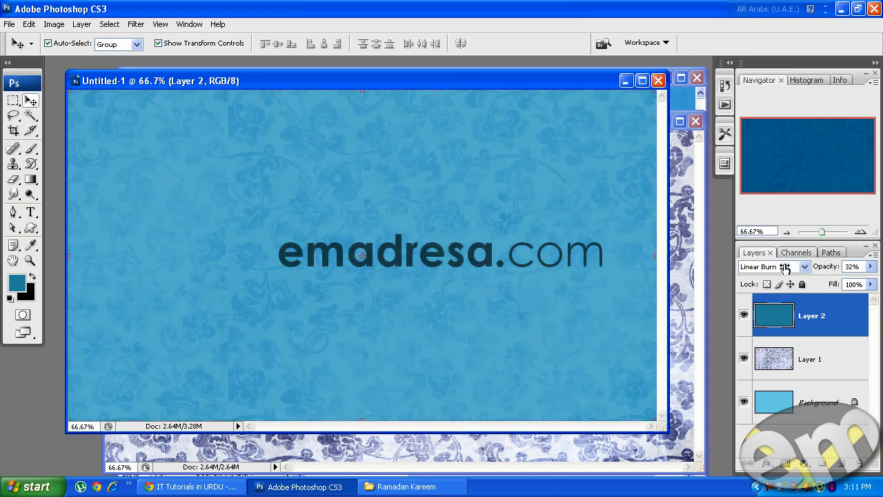
Erase the middle of the teal layer with a soft 715 px eraser so only the canvas edges stay darkened
drag(659, 428, 725, 471)
click(14, 181)
right_click(318, 246)
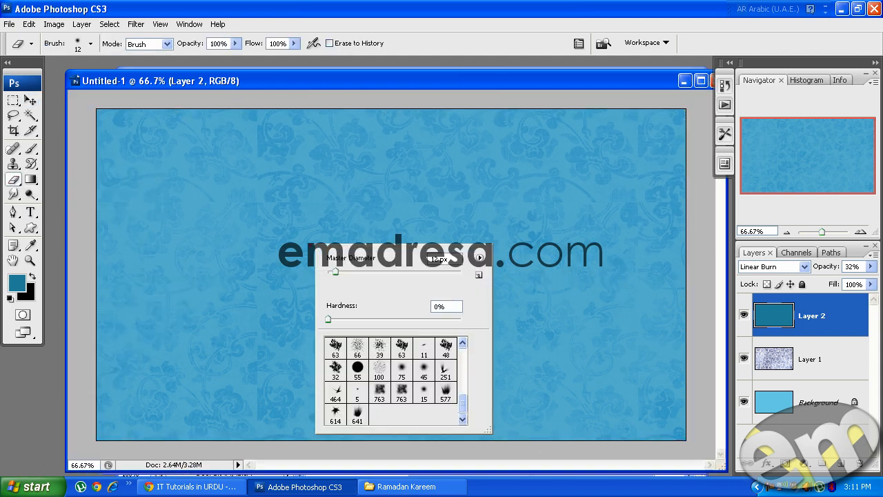
drag(429, 273, 450, 274)
click(281, 85)
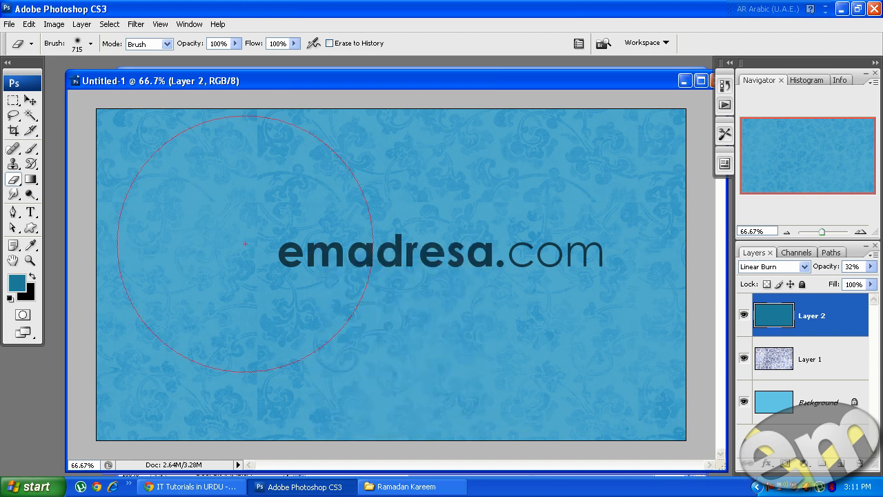
click(245, 238)
mouse_move(285, 295)
mouse_down()
mouse_move(207, 293)
mouse_move(522, 246)
mouse_move(559, 297)
mouse_move(288, 187)
mouse_move(181, 167)
mouse_move(197, 299)
mouse_move(403, 339)
mouse_up()
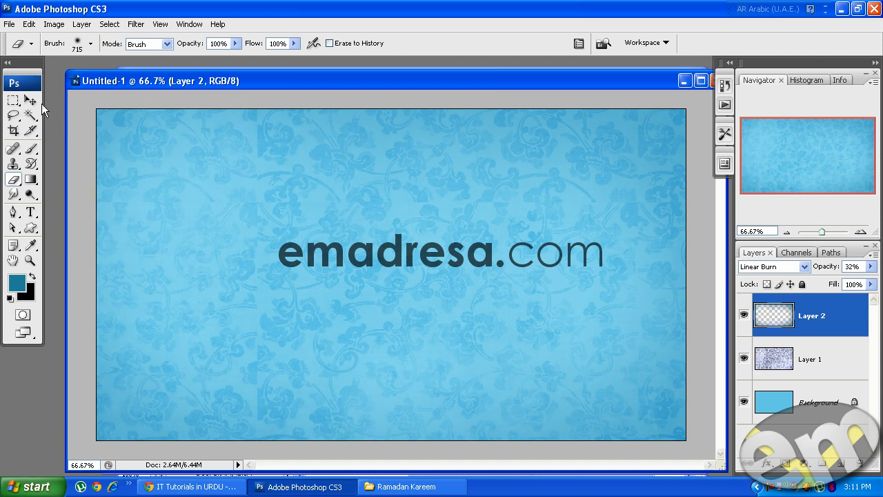
Open clouds.png from the Ramadan Kareem folder, copy its clouds into the new document and place them across the upper sky
click(30, 100)
click(387, 487)
click(298, 237)
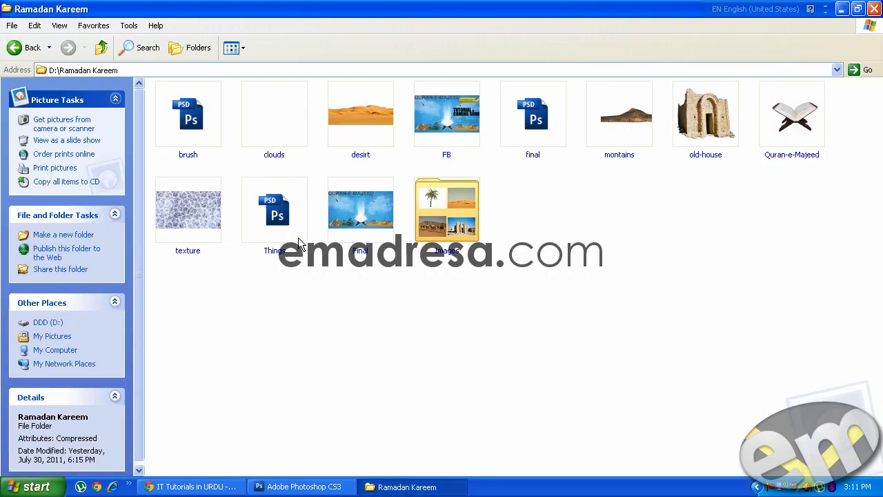
click(283, 130)
drag(282, 130, 360, 286)
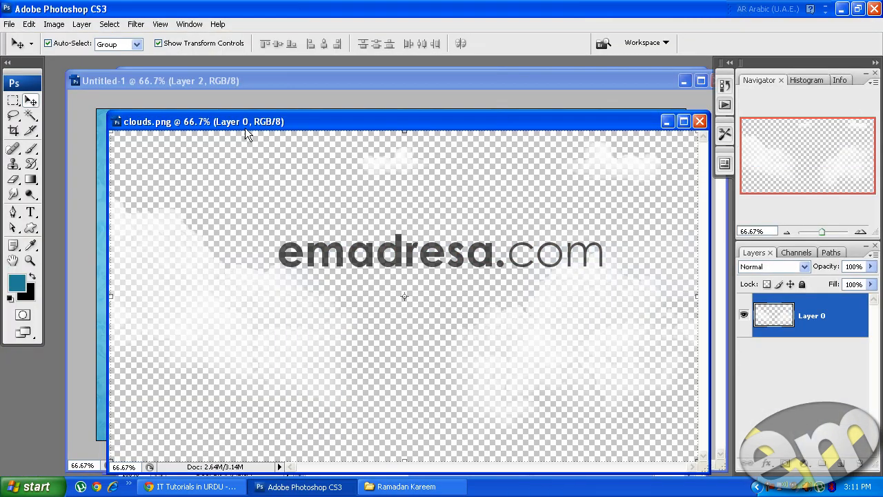
drag(248, 135, 375, 145)
drag(332, 335, 315, 271)
drag(229, 236, 226, 236)
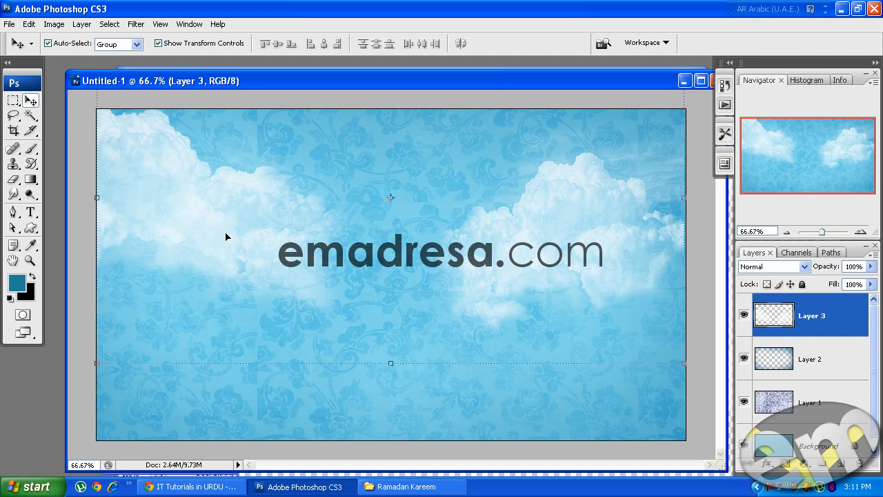
Lock the clouds layer, the teal edge-shading layer and the floral texture layer completely
click(802, 284)
click(832, 353)
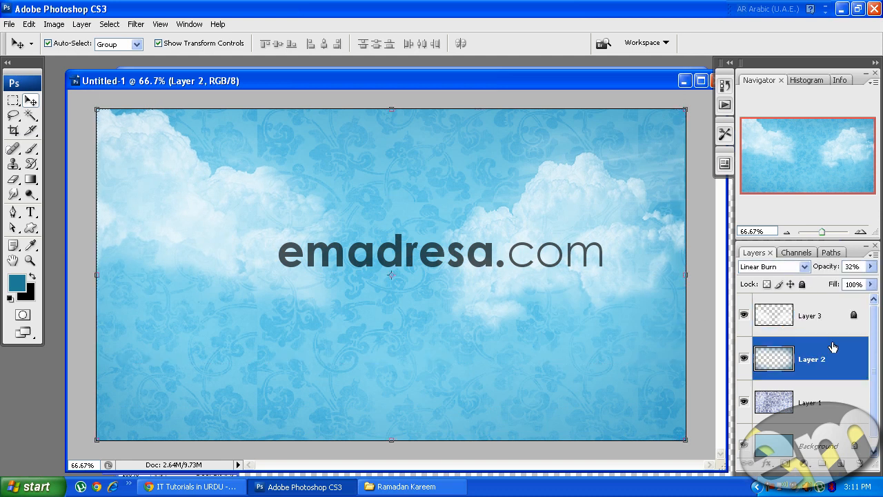
click(802, 285)
click(825, 402)
click(802, 284)
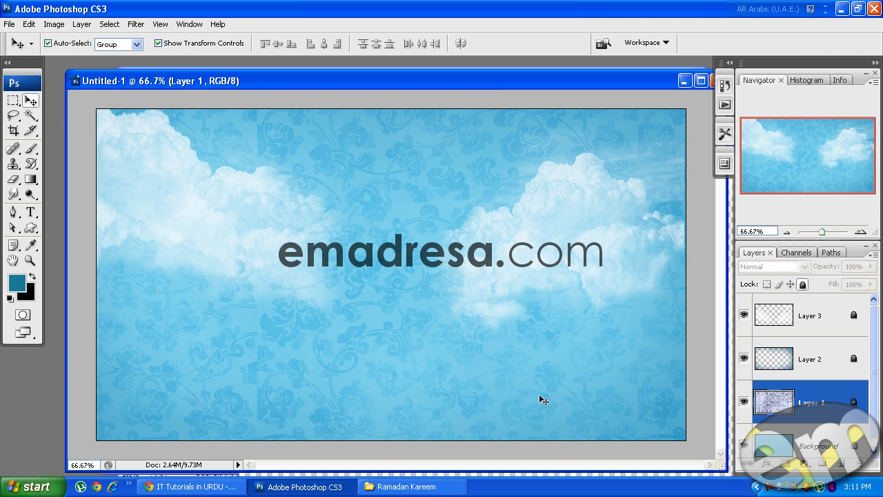
Move the new document's window aside to consult the poster in final.psd, and return to the new document
drag(462, 81, 399, 116)
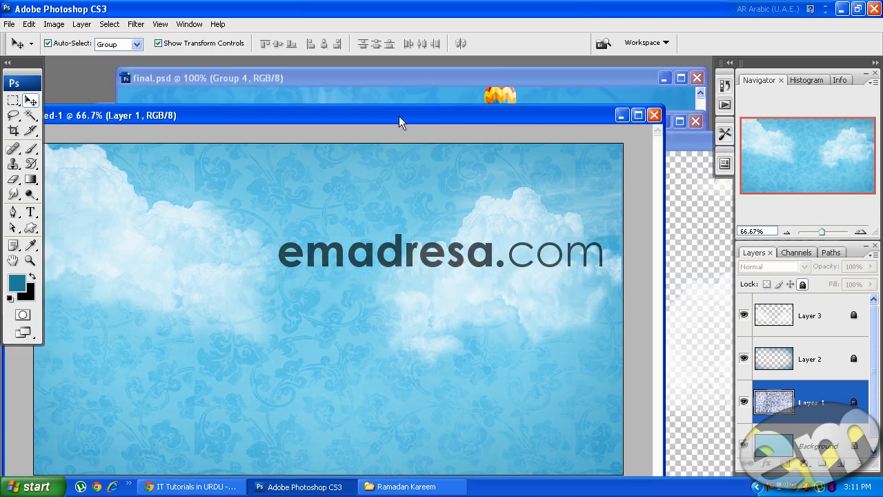
click(393, 79)
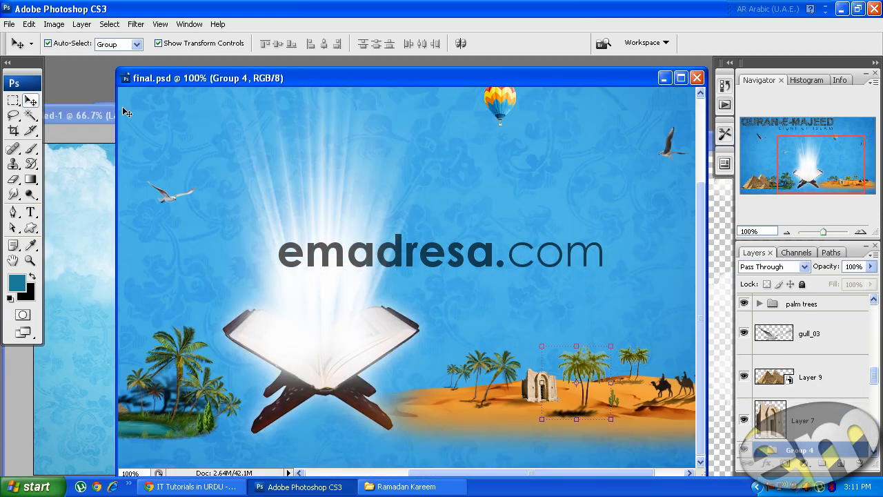
click(103, 116)
drag(400, 115, 439, 85)
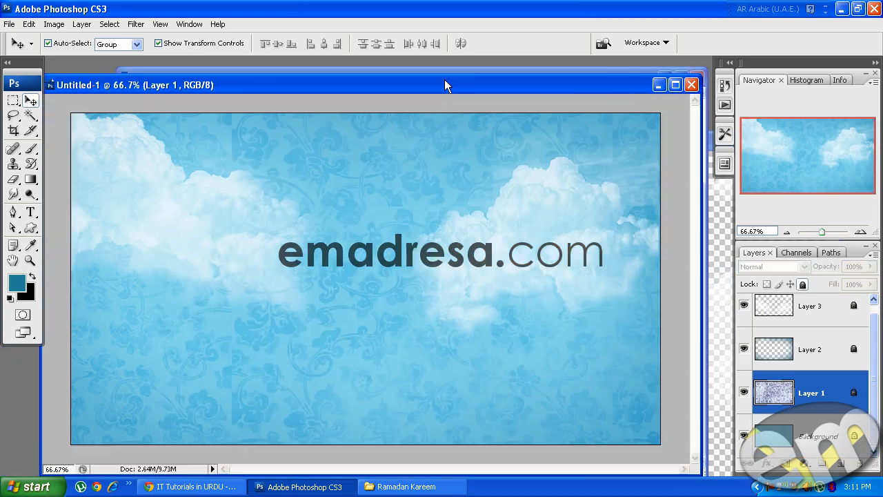
Bring the Quran-e-Majeed image from the Ramadan Kareem folder into the new document as a layer above the texture
click(399, 486)
click(274, 212)
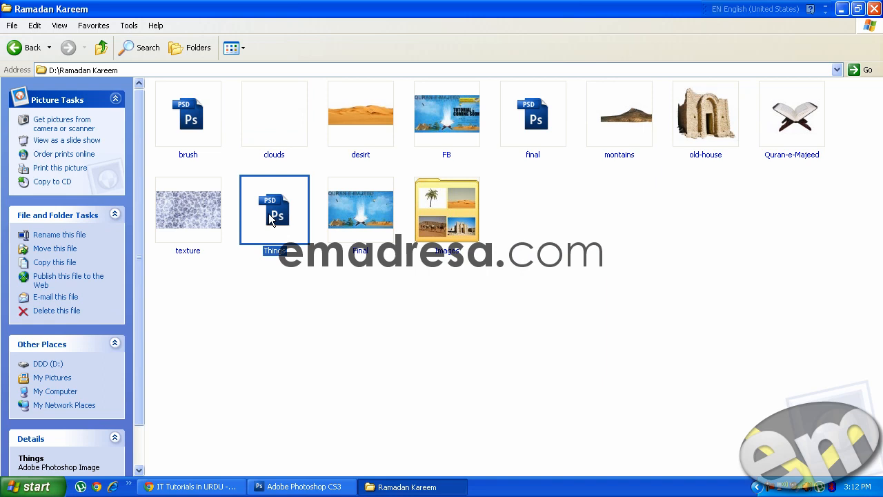
click(465, 336)
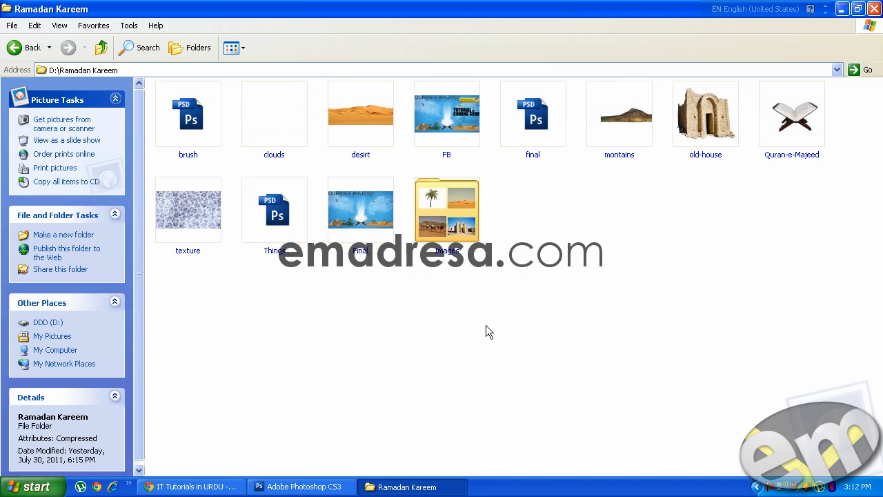
drag(789, 142, 342, 354)
drag(373, 270, 565, 288)
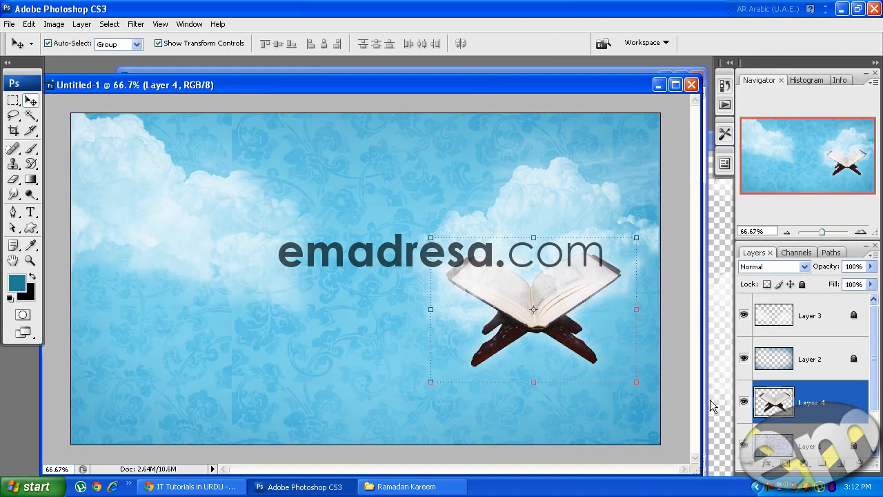
Align the Quran layer with the Background by horizontal centers and bottom edges, and deselect the layers
scroll(821, 419, down, 1)
ctrl+click(808, 438)
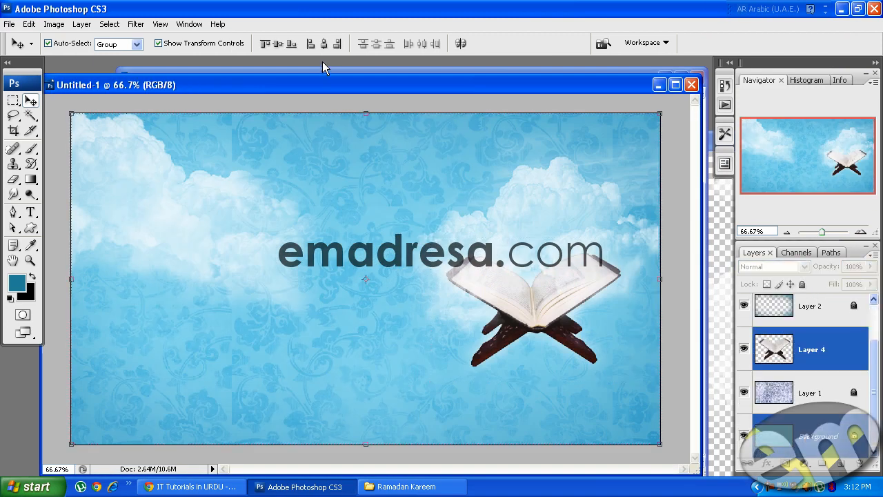
click(321, 44)
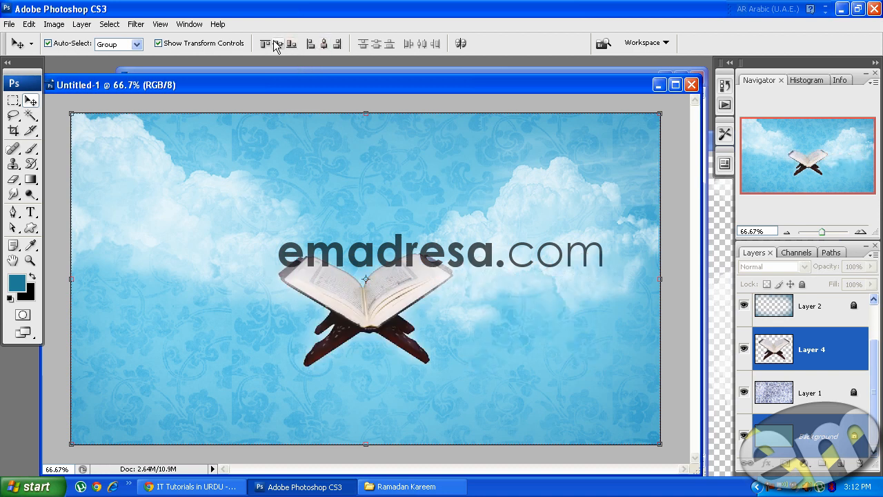
click(292, 44)
click(827, 350)
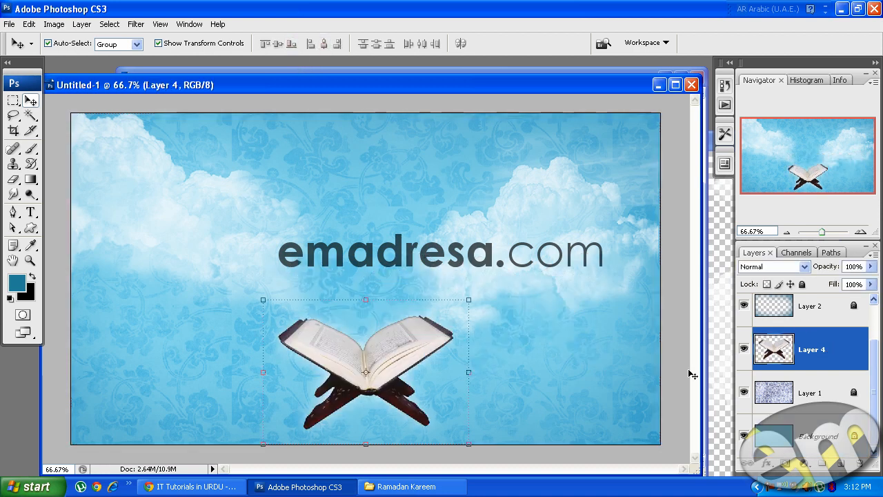
click(683, 369)
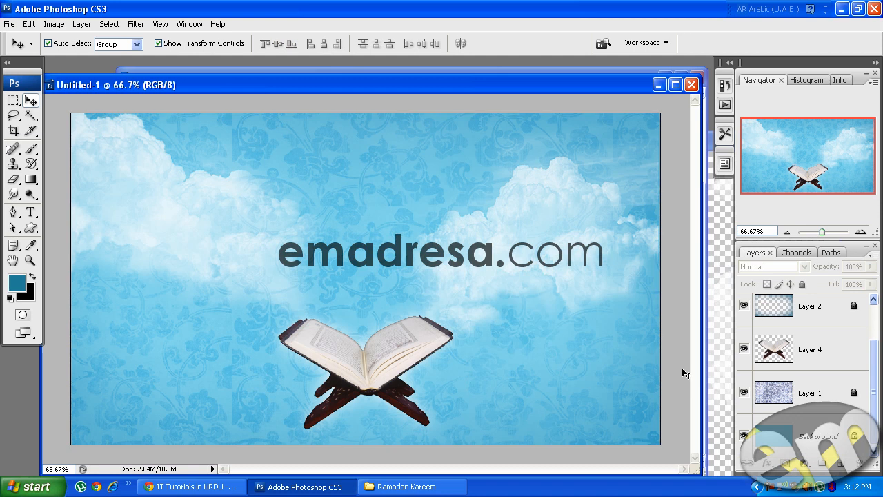
Open the Images folder inside Ramadan Kareem and preview desert picture 1
click(406, 486)
click(366, 135)
double_click(433, 247)
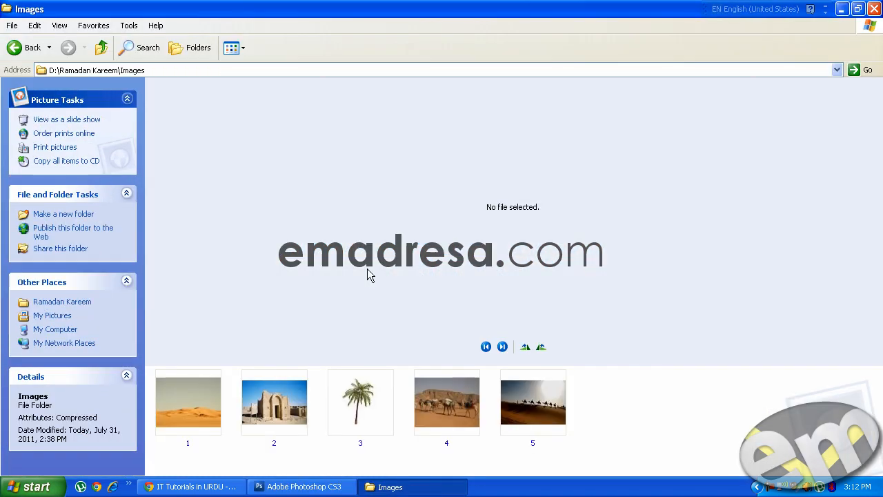
double_click(205, 396)
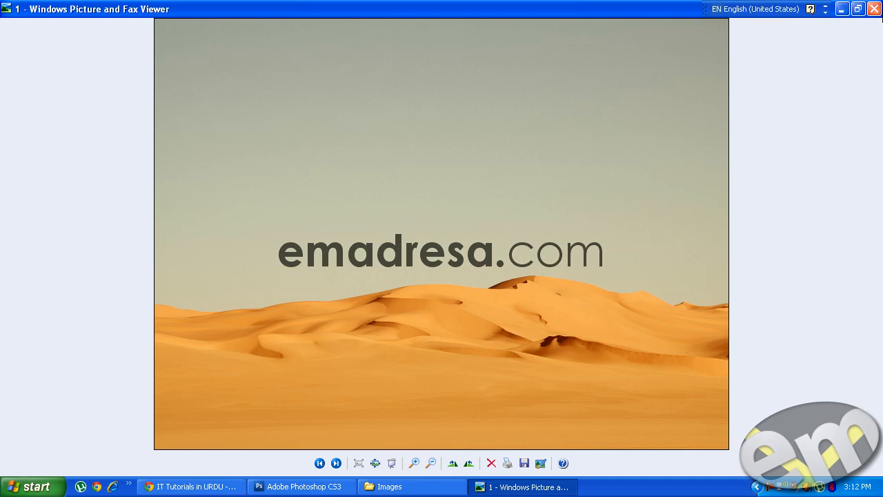
click(874, 8)
click(200, 487)
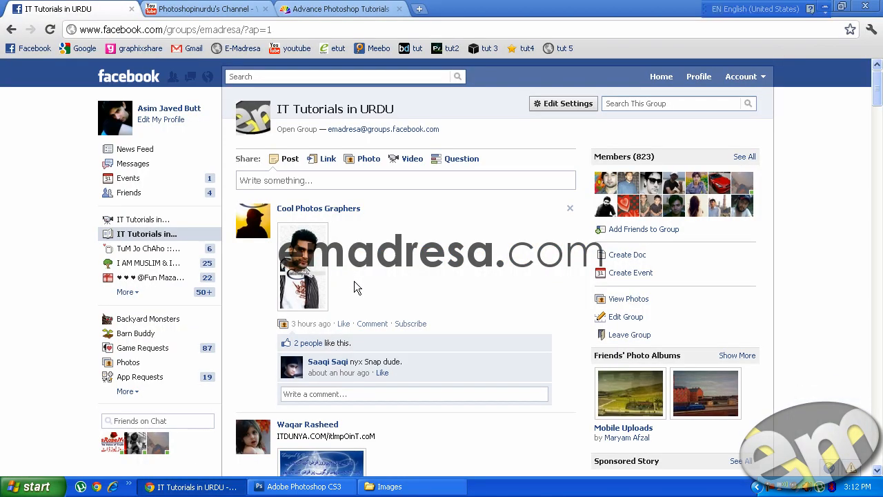
click(208, 487)
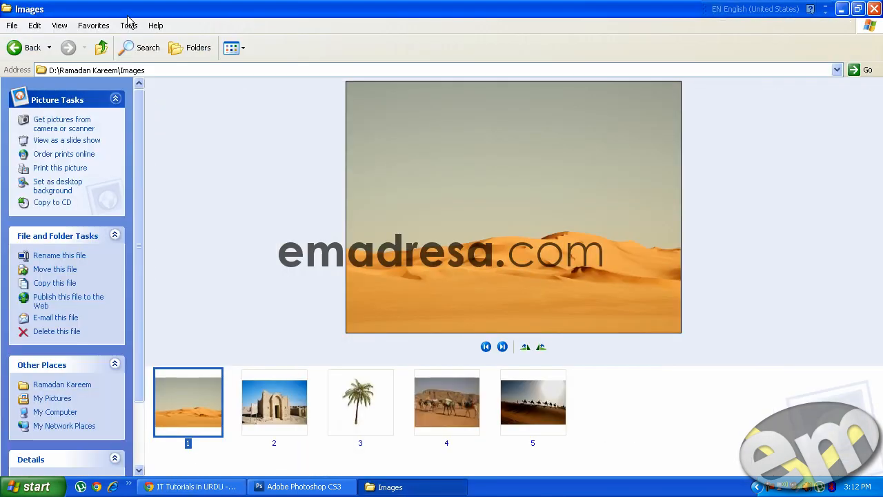
Open desirt.png from the Ramadan Kareem folder and enlarge its window to show the whole image
click(101, 45)
drag(361, 154, 390, 330)
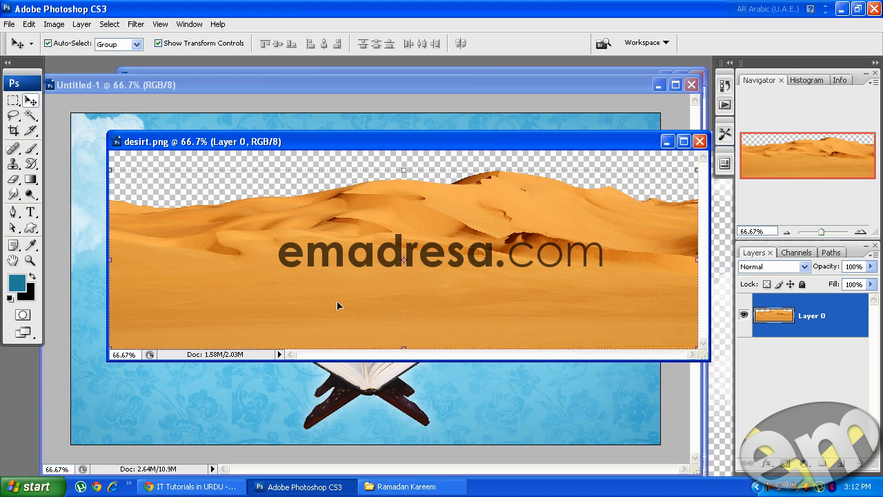
drag(335, 358, 335, 411)
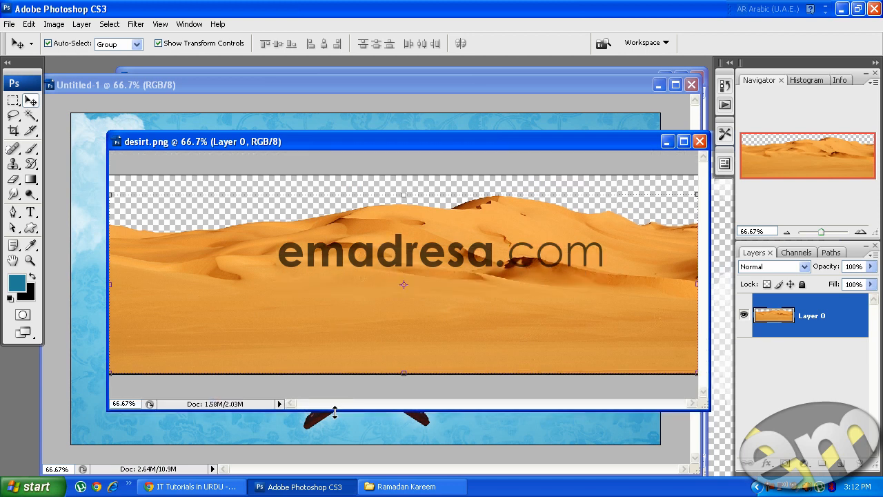
Apply a Surface Blur with a 7-pixel radius and a threshold of 10 levels to the desert image
click(135, 26)
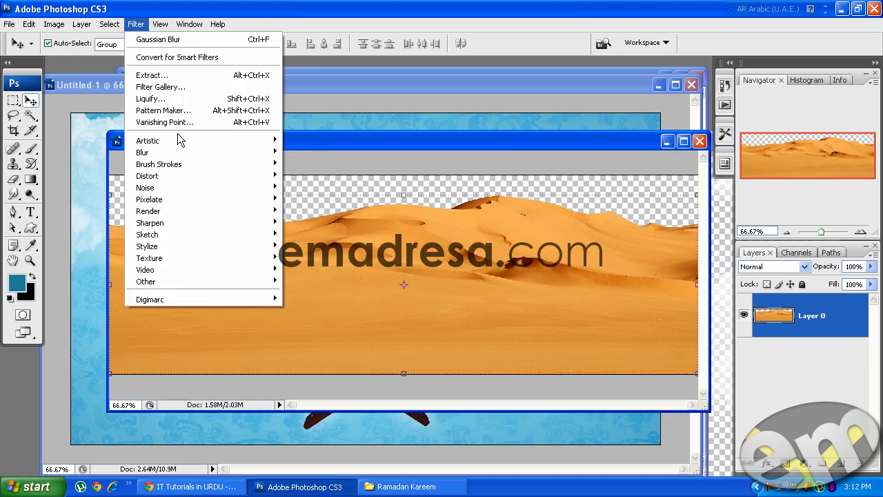
mouse_move(183, 151)
click(317, 269)
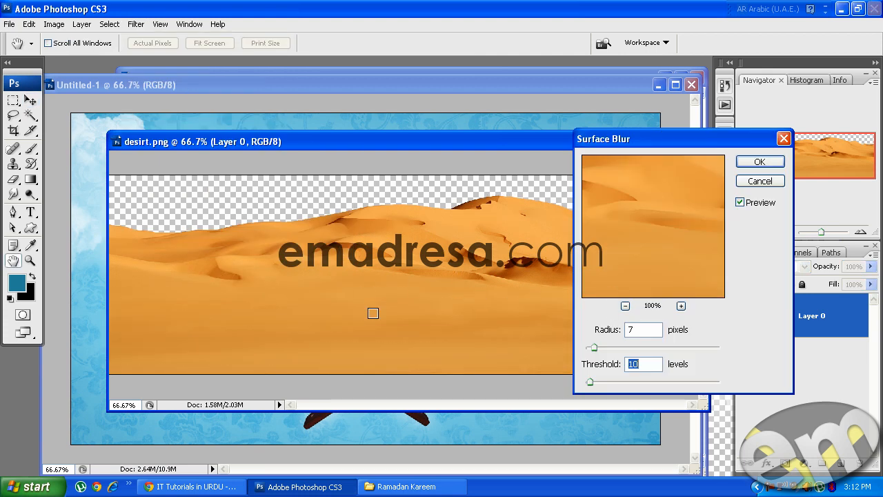
click(741, 202)
click(758, 163)
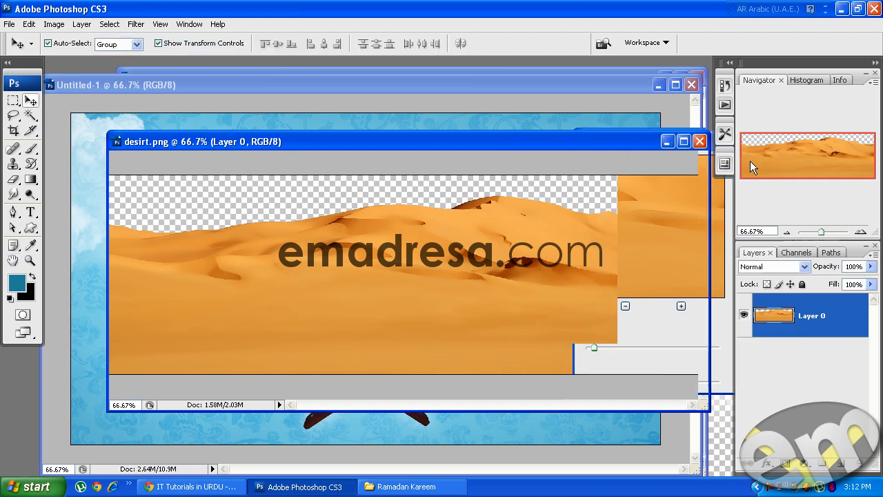
Bring the blurred desert into the new document, scale it to about 40.7%, and place it right of the Quran stand
drag(235, 316, 131, 418)
drag(237, 377, 321, 340)
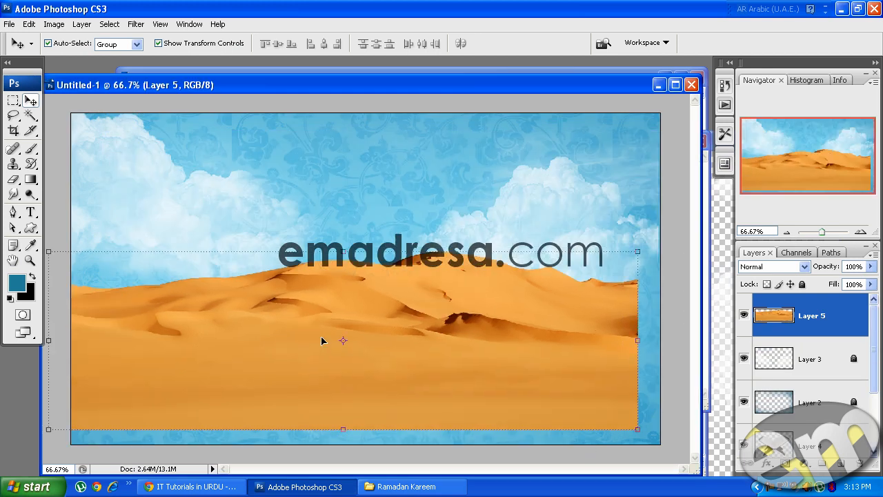
click(637, 252)
drag(637, 251, 472, 336)
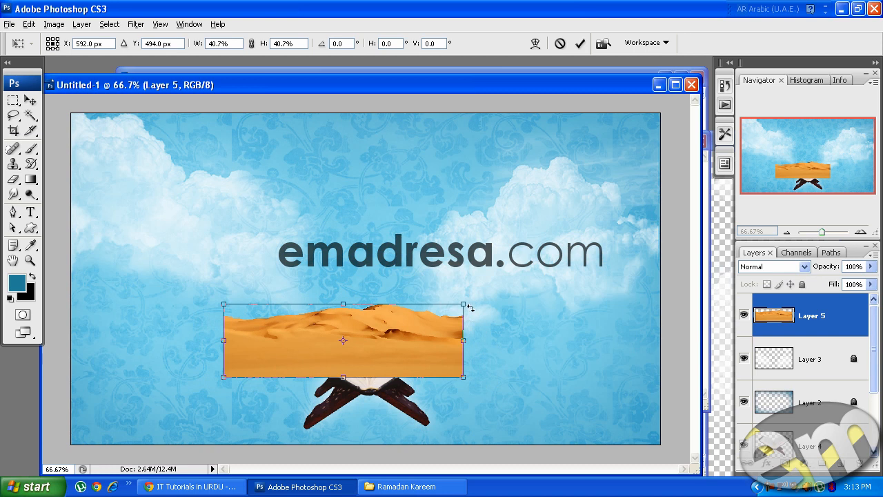
key(Return)
drag(419, 356, 600, 397)
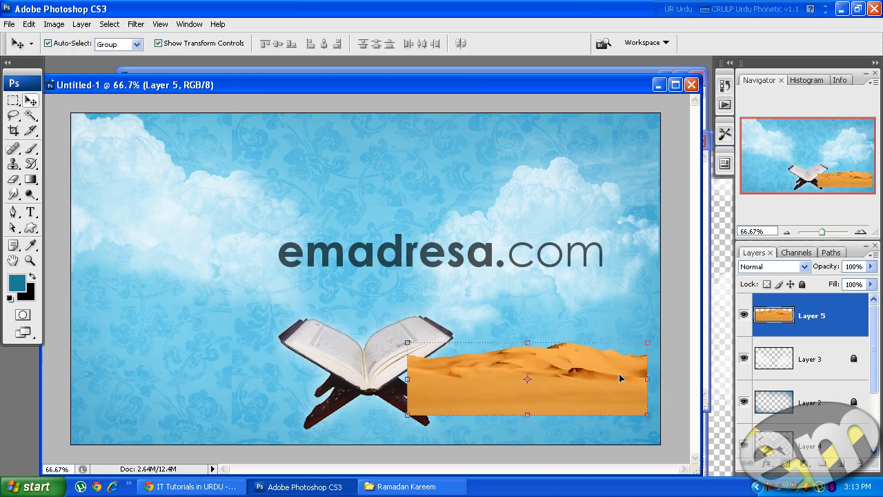
Scale the desert layer down to about 80.8% and shift it slightly down and to the right
drag(645, 343, 624, 360)
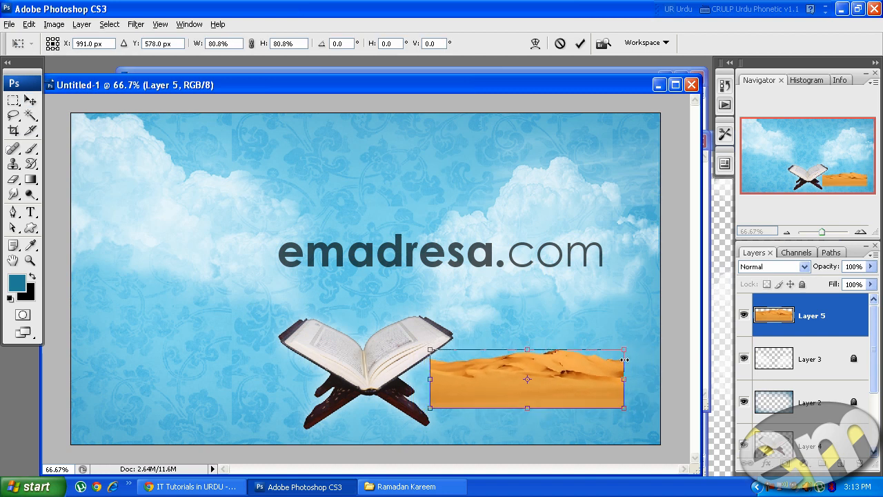
key(Return)
drag(591, 384, 601, 399)
Mask the desert layer and fade out its side and lower edges with a soft black 178 px brush at 0% hardness
click(784, 463)
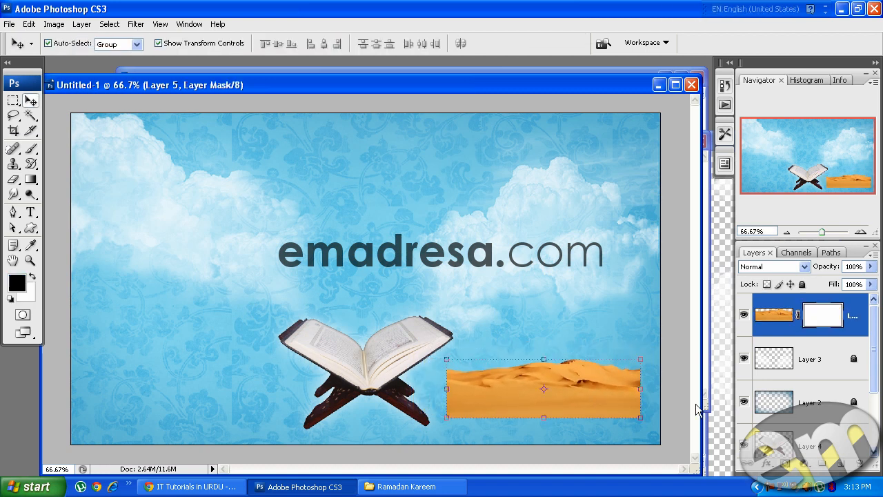
click(30, 149)
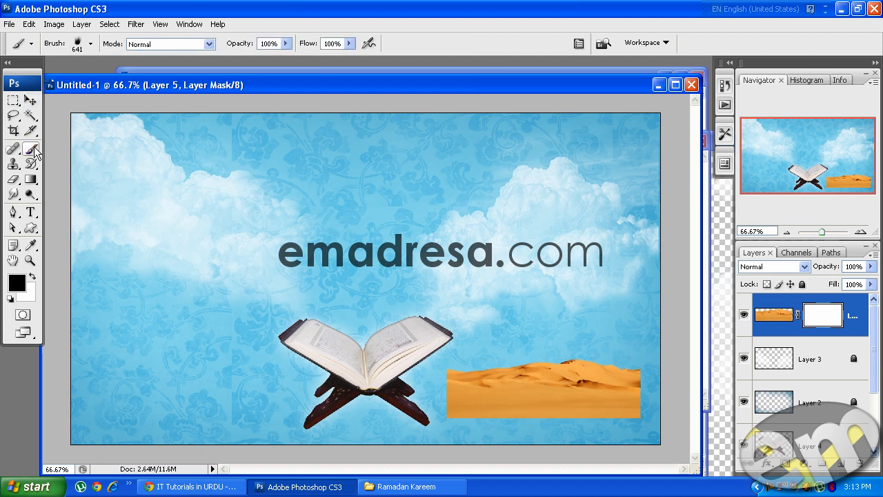
right_click(224, 228)
scroll(293, 355, up, 5)
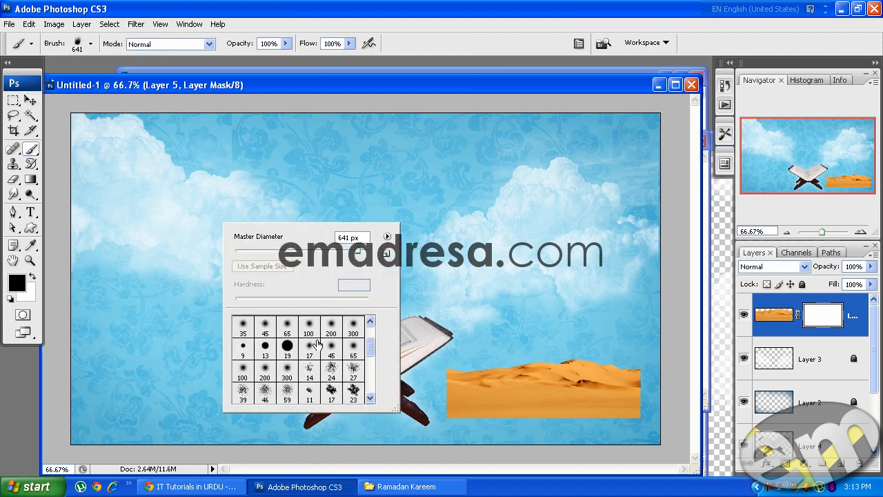
click(309, 330)
drag(319, 251, 331, 256)
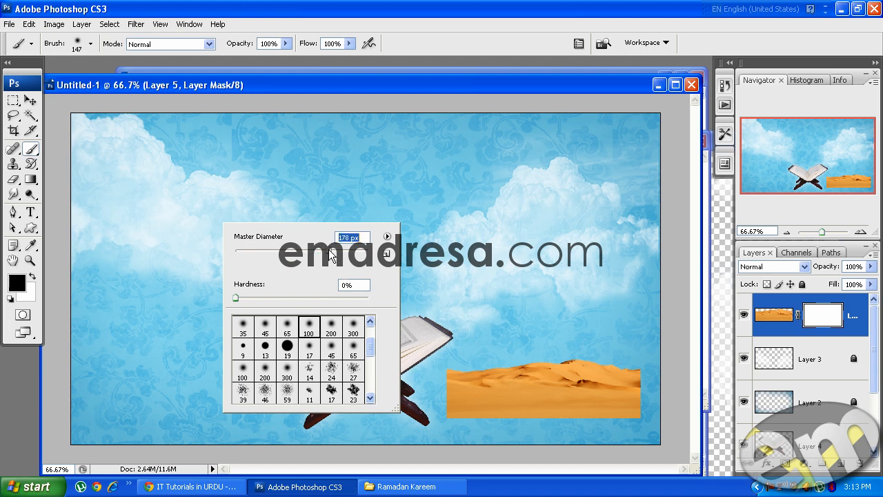
click(409, 83)
mouse_move(424, 372)
mouse_down()
mouse_move(426, 409)
mouse_move(403, 407)
mouse_move(457, 434)
mouse_move(571, 442)
mouse_up()
mouse_move(638, 436)
mouse_down()
mouse_move(670, 414)
mouse_move(666, 375)
mouse_move(674, 378)
mouse_move(659, 343)
mouse_move(649, 352)
mouse_up()
drag(422, 364, 441, 353)
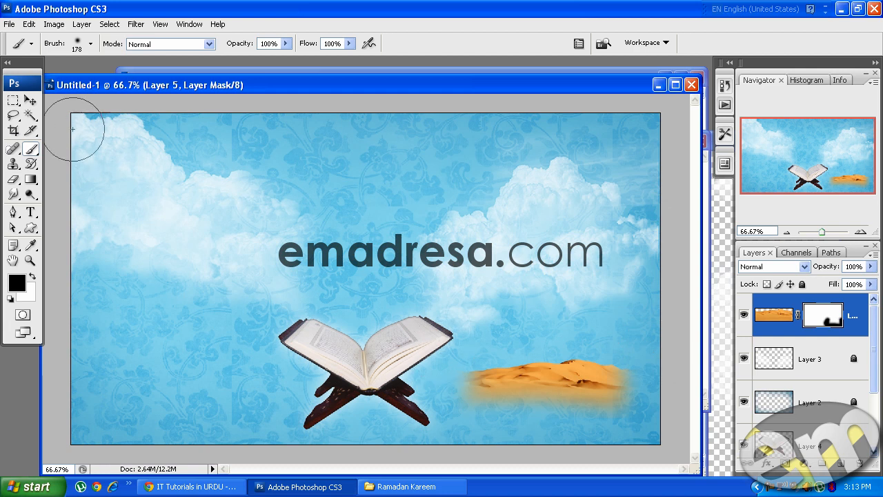
Stretch the masked desert horizontally toward the Quran stand and slightly to the right, and move it a little lower
click(29, 100)
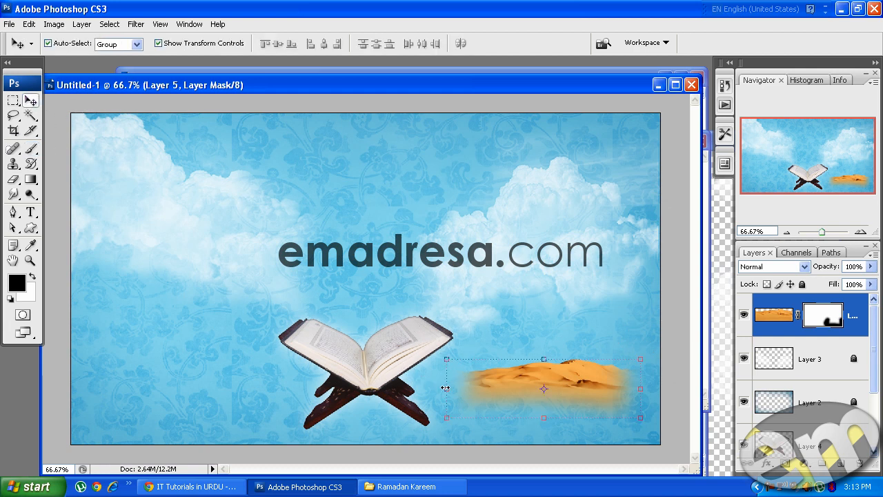
drag(445, 388, 412, 388)
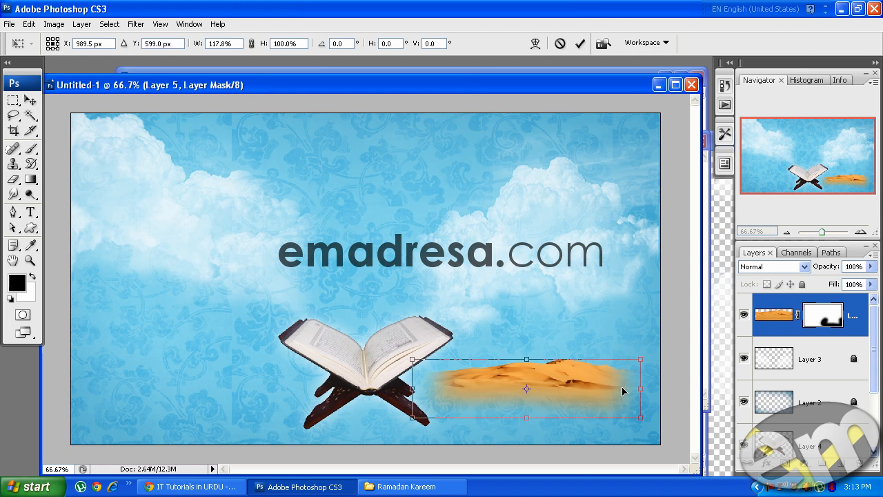
drag(639, 390, 648, 390)
key(Return)
drag(588, 386, 588, 395)
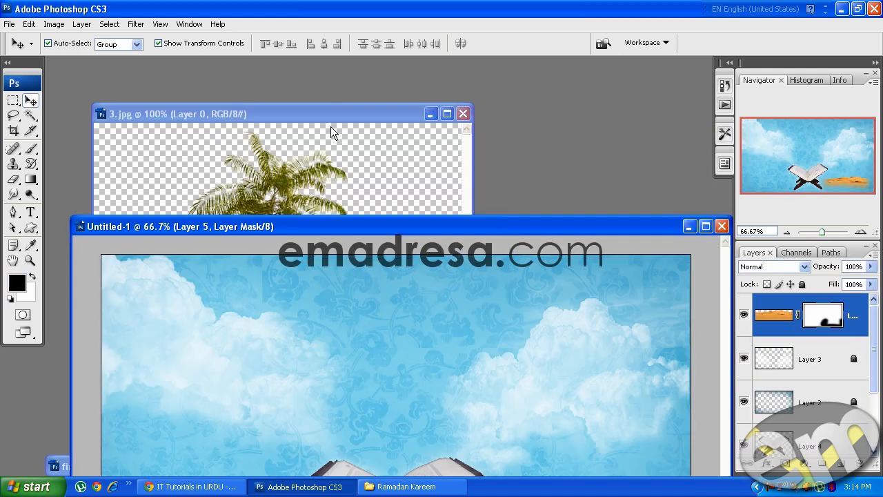
Close the 3.jpg palm image without saving, move the new document's window up, and bring up Things.psd
click(333, 131)
click(462, 112)
click(441, 205)
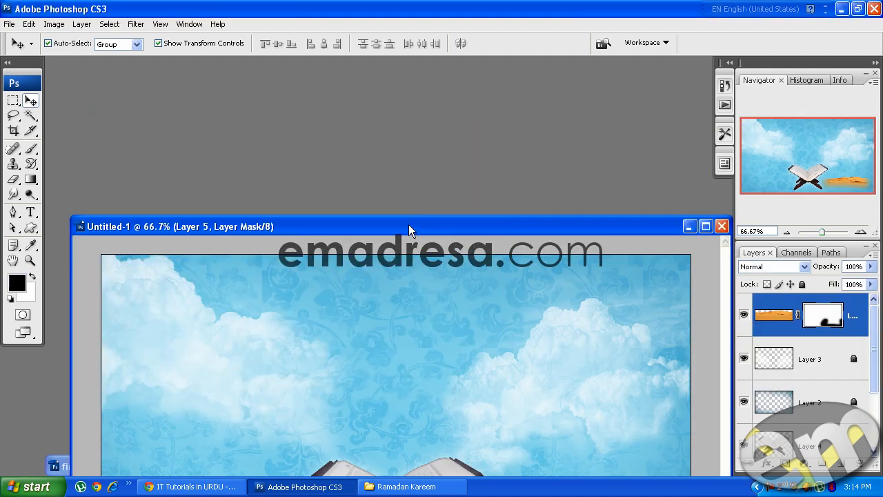
drag(409, 226, 452, 50)
click(175, 469)
click(173, 469)
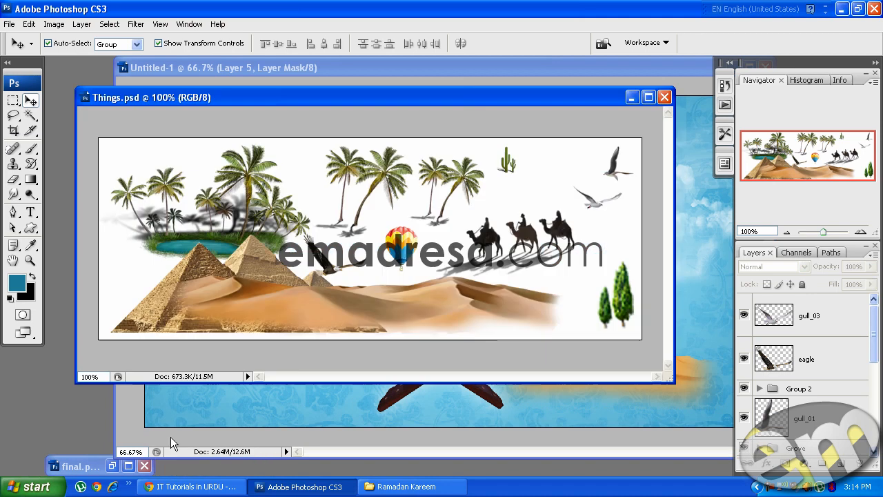
Bring the camel caravan from Things.psd into the new document, scaled down on the right side of the dunes
click(560, 239)
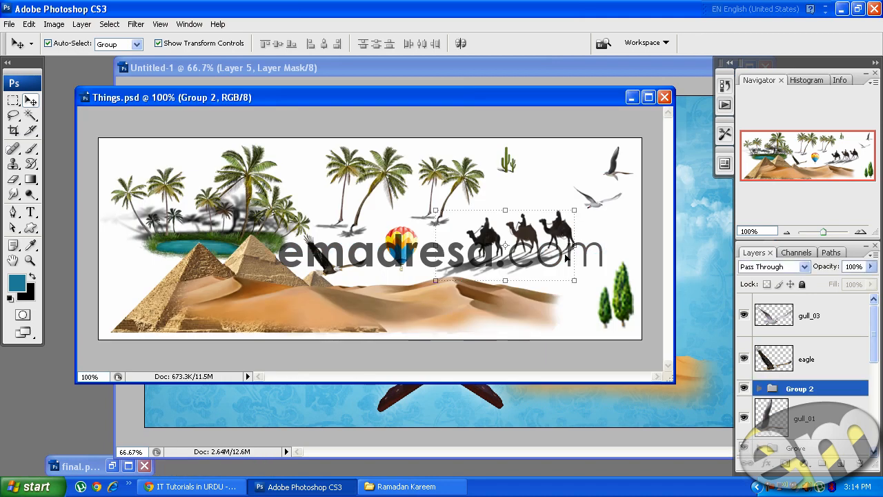
drag(564, 247, 691, 347)
key(alt+shift)
key(Return)
Bring the larger pair of palm trees from Things.psd onto the left end of the dunes and scale it down
click(92, 97)
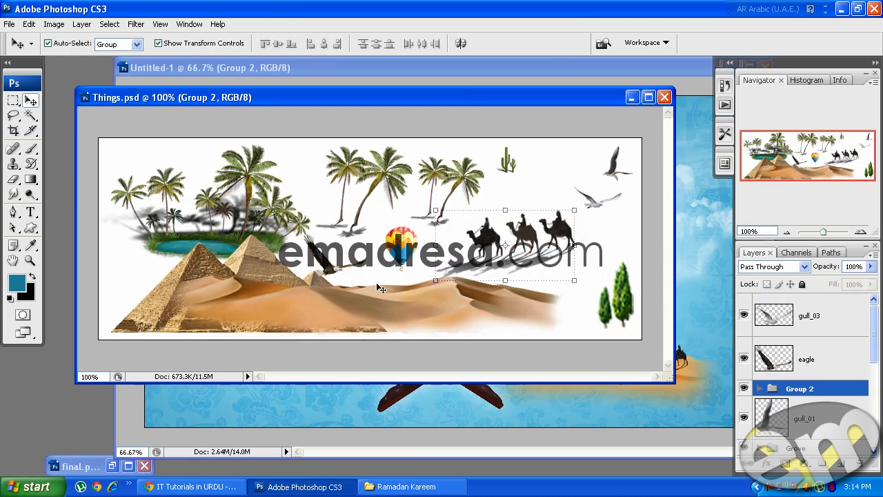
drag(364, 203, 578, 327)
key(ctrl+t)
key(Return)
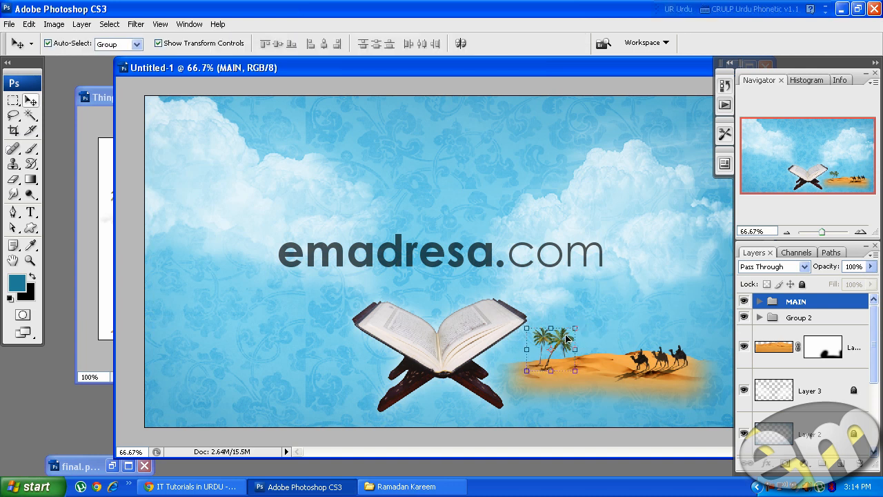
drag(564, 345, 556, 353)
Bring the cactus from Things.psd into the new document and place it on the dunes left of the camels
click(88, 95)
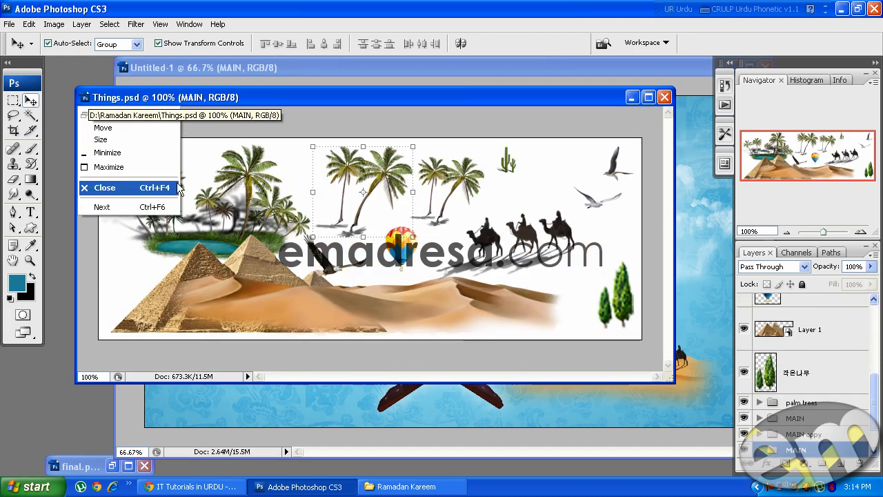
click(523, 185)
click(507, 170)
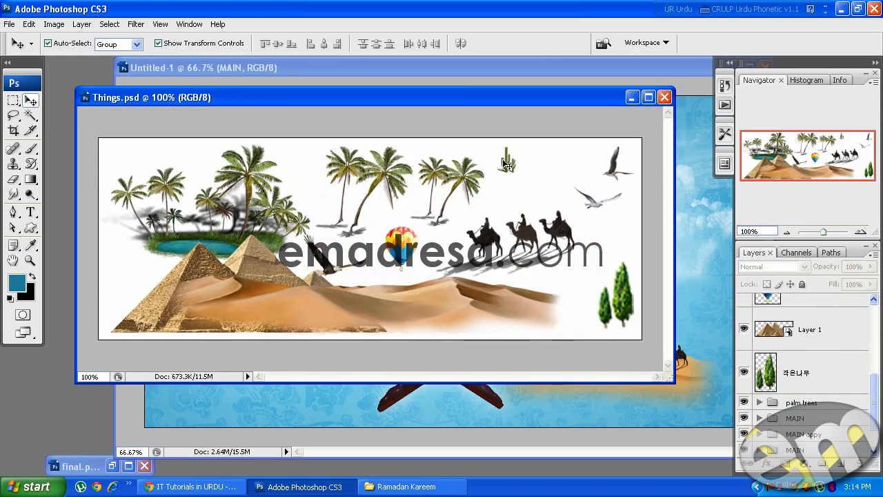
drag(508, 164, 695, 286)
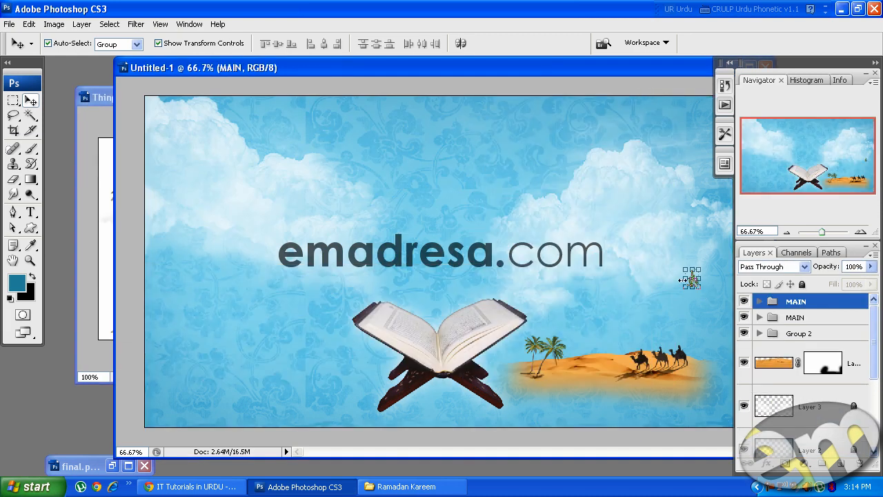
click(683, 298)
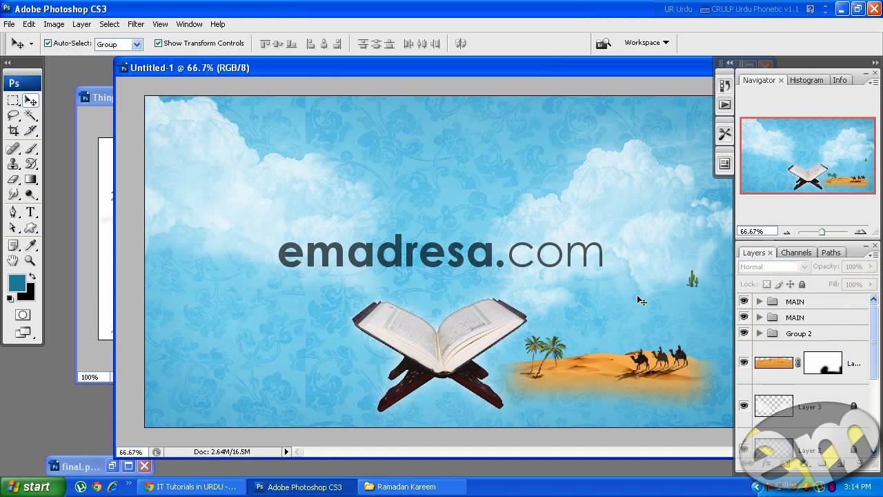
click(692, 284)
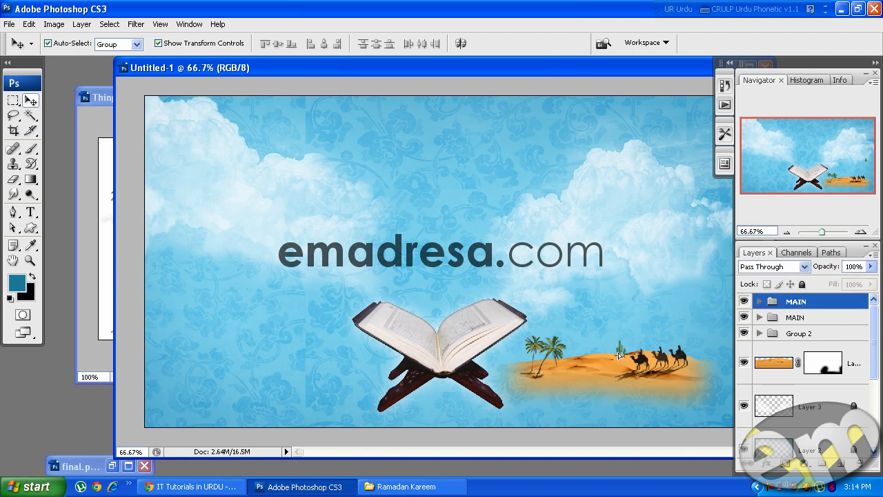
Add the hot air balloon over the right cloud and the palm oasis left of the Quran stand from Things.psd
click(103, 100)
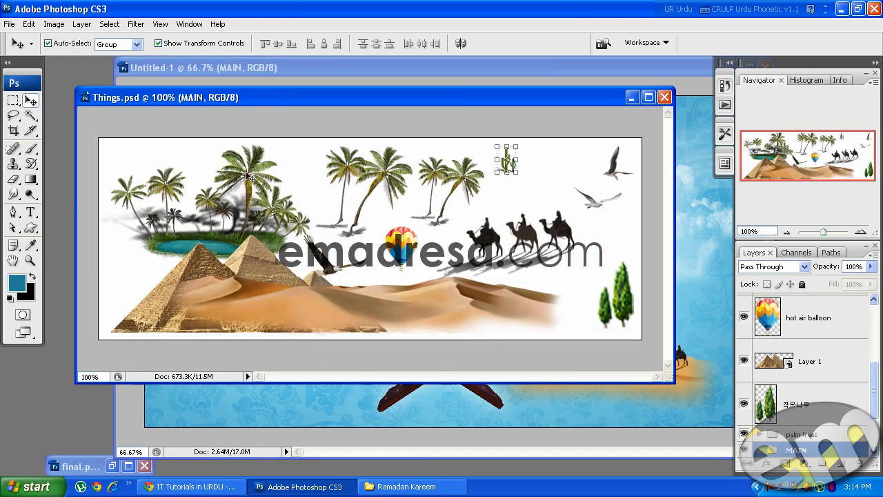
drag(412, 250, 625, 188)
click(97, 97)
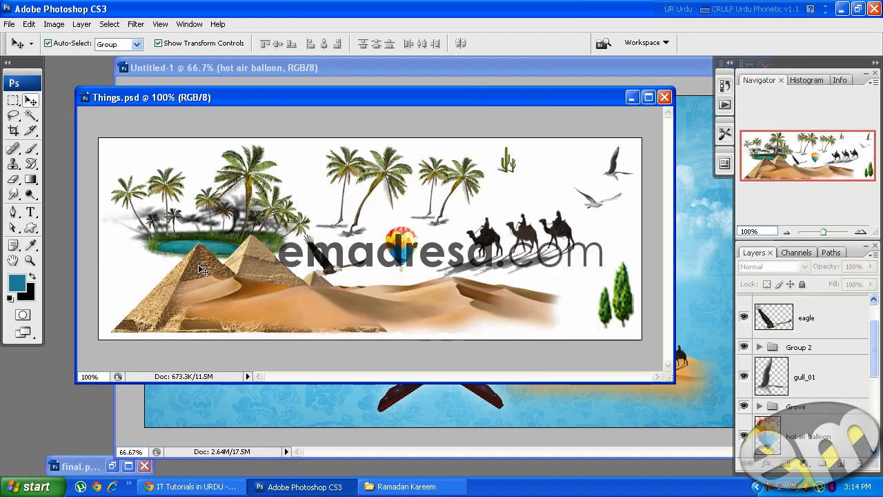
drag(321, 238, 335, 379)
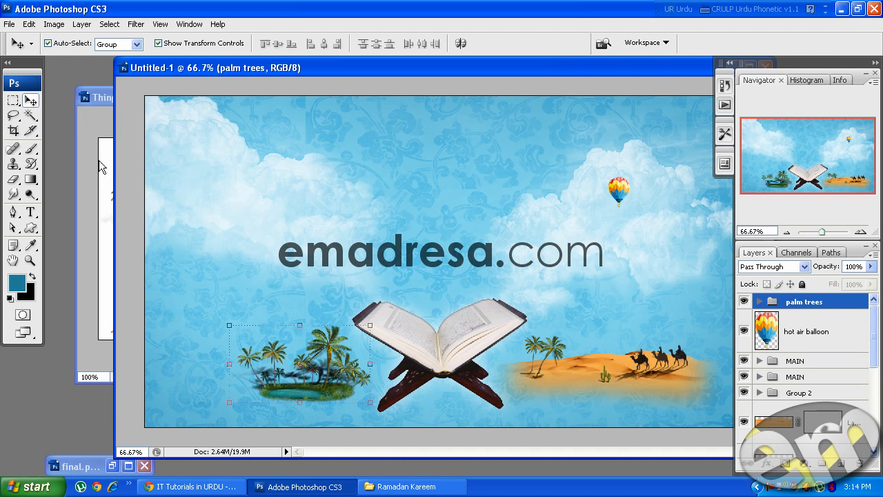
Leave the palm trees transform in Things.psd and add the eagle to the new document over the left cloud
click(87, 136)
click(224, 271)
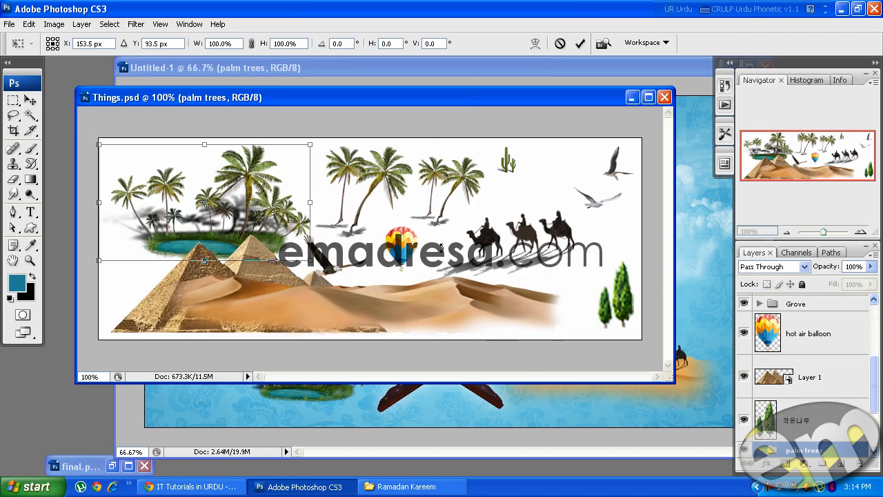
key(Return)
click(331, 267)
drag(813, 313, 264, 214)
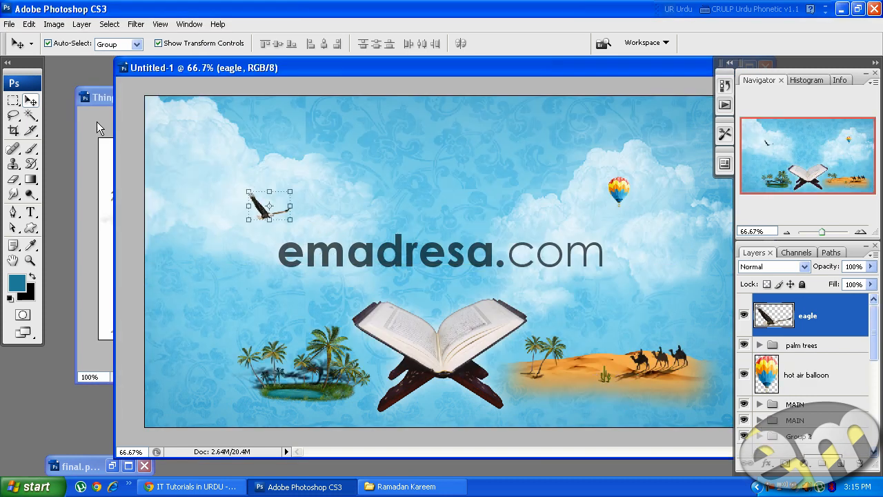
Add gull_03 from Things.psd below and right of the eagle, and gull_01 below and right of the balloon
click(102, 137)
drag(603, 212, 492, 336)
click(580, 334)
drag(359, 250, 335, 247)
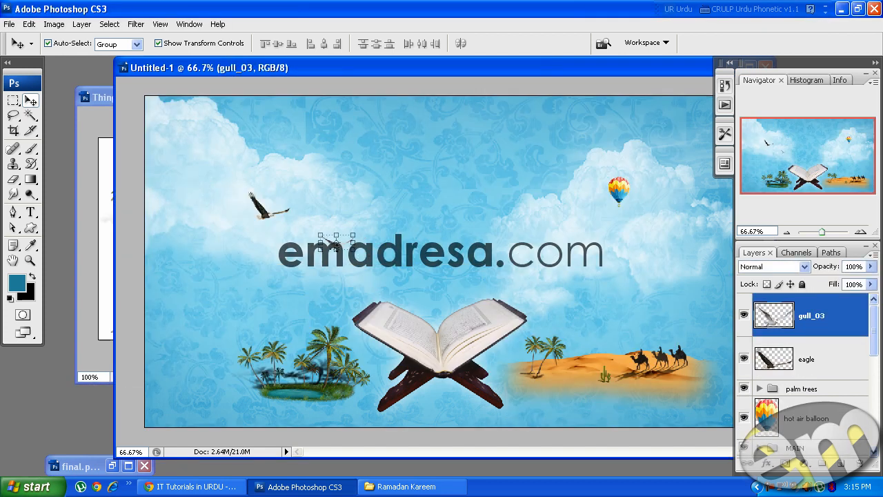
click(87, 170)
drag(611, 177, 675, 232)
click(588, 429)
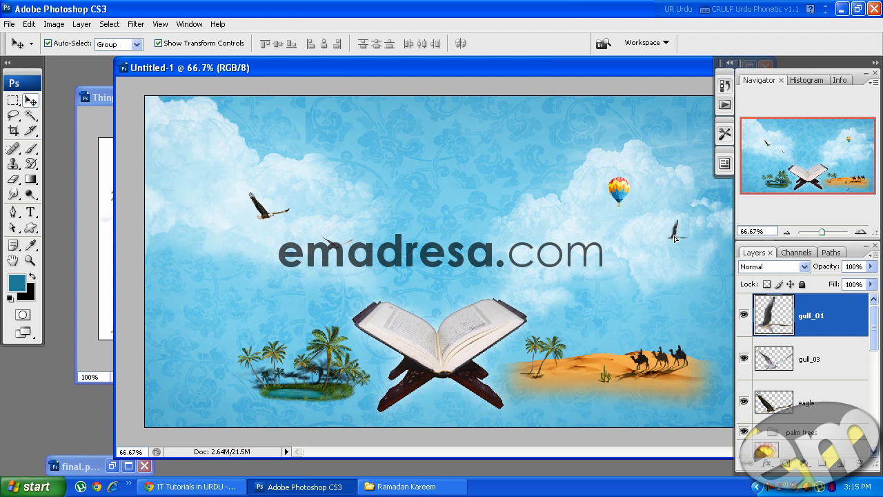
Bring the pyramids from Things.psd into the new document and place them over the oasis left of the Quran stand
click(81, 102)
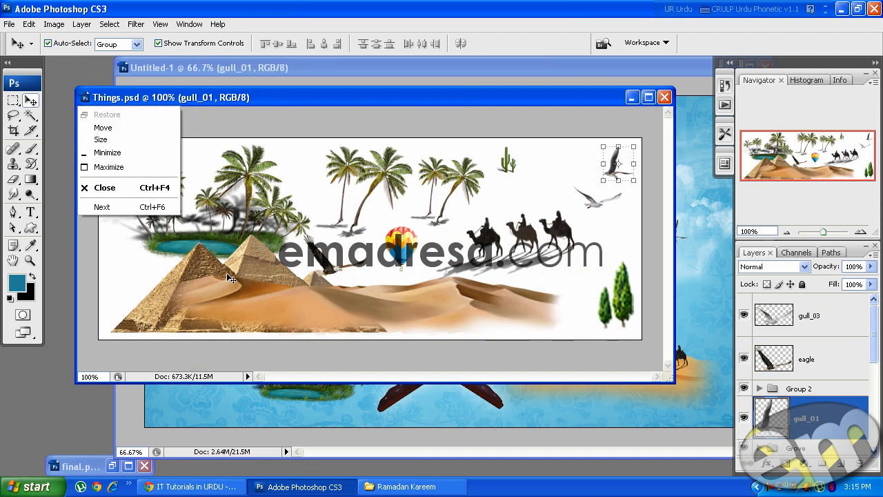
drag(257, 274, 257, 358)
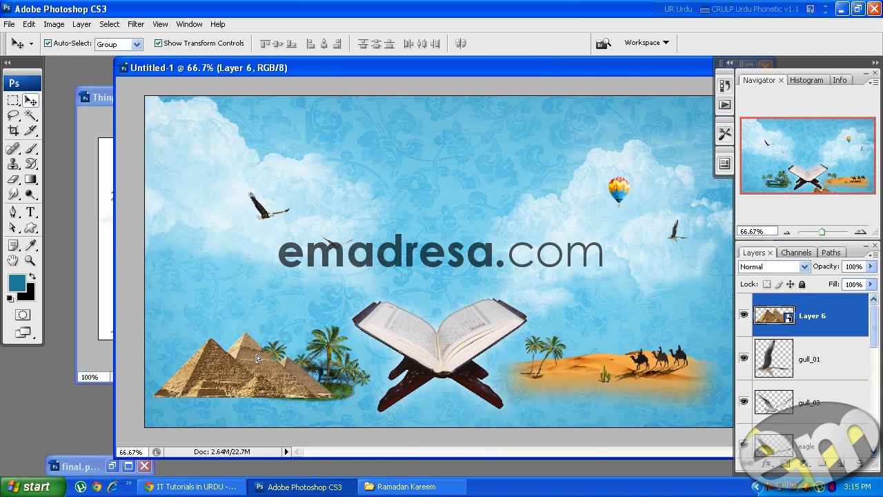